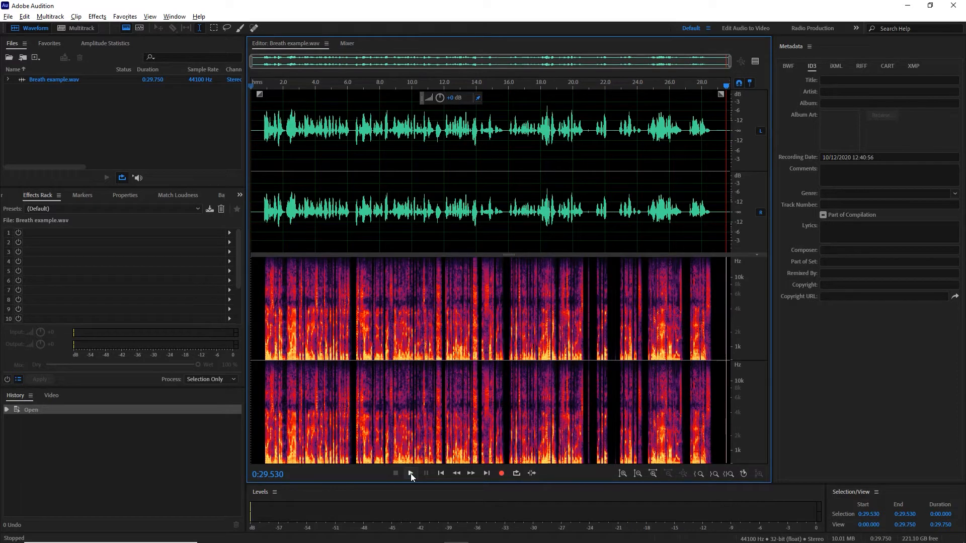
# Play the breath example recording from about 5.0 s to 7.0 s and focus on the pause near 6.3 s
pyautogui.press('Home')
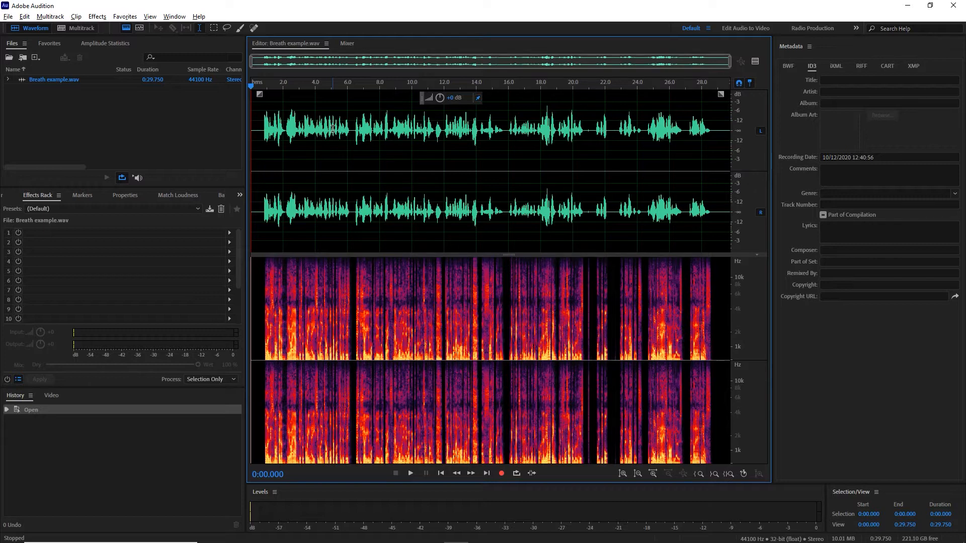
pyautogui.click(331, 86)
pyautogui.press('space')
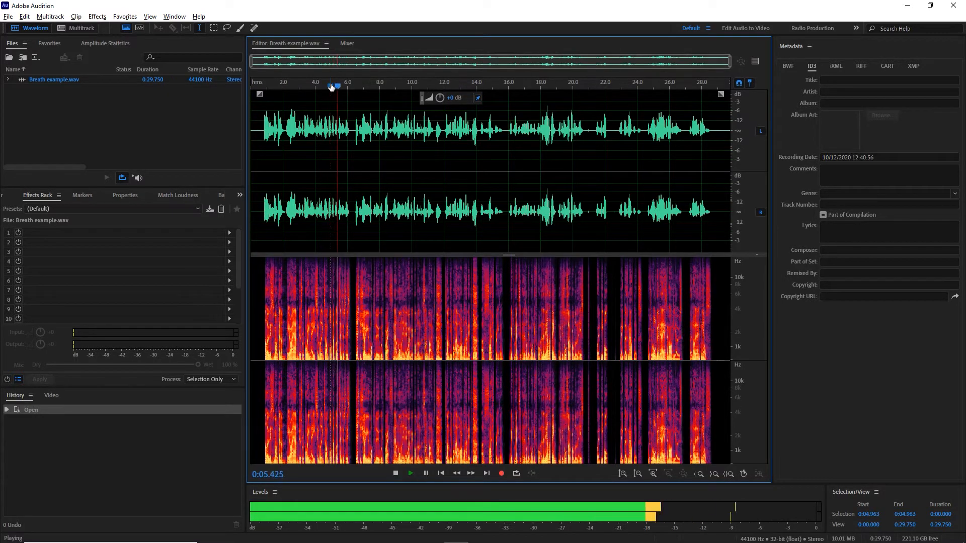
pyautogui.scroll(2, 397, 114)
pyautogui.scroll(3, 398, 114)
pyautogui.press('space')
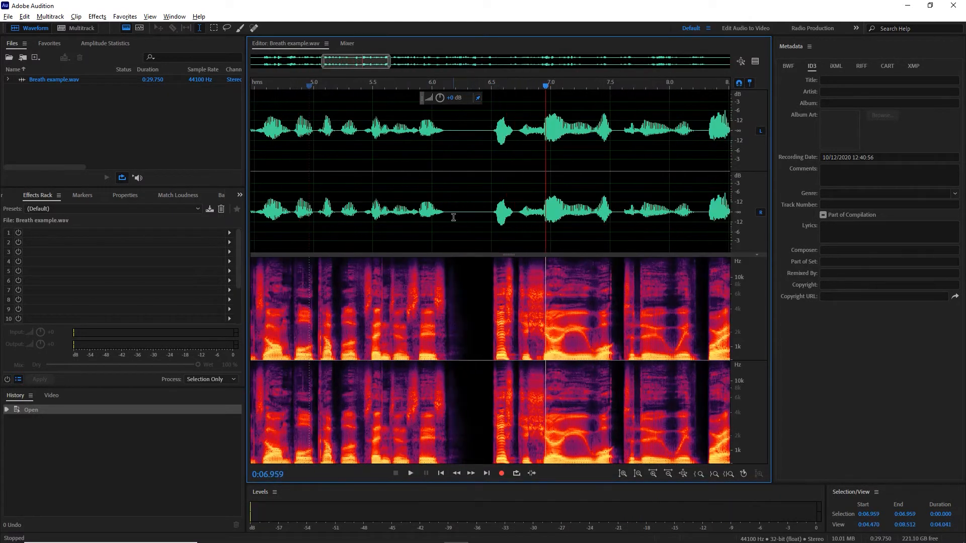
# Try silencing the pause from about 6.15 to 6.50 s by lowering its gain, play the result, and undo it
pyautogui.moveTo(449, 217); pyautogui.dragTo(490, 219)
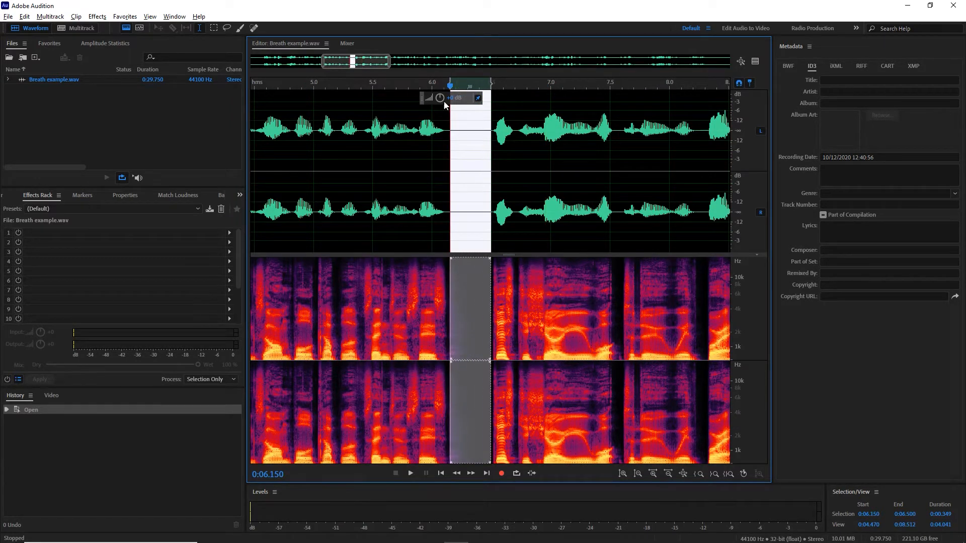
pyautogui.moveTo(441, 96); pyautogui.dragTo(220, 120)
pyautogui.click(348, 212)
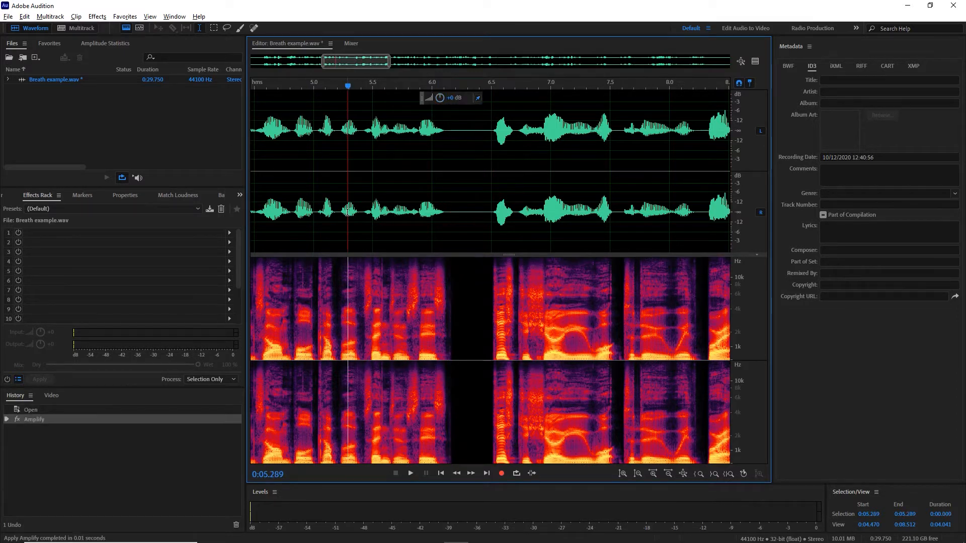
pyautogui.press('space')
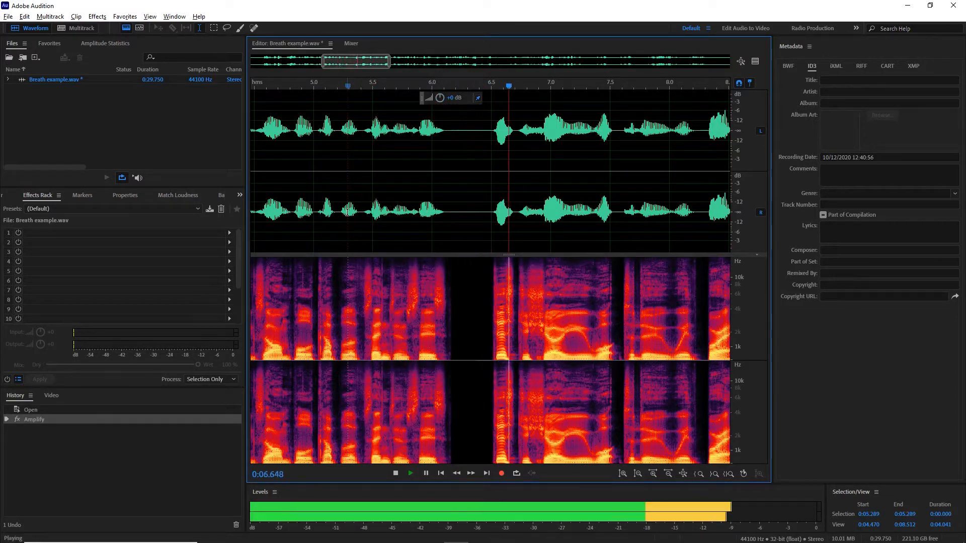
pyautogui.press('space')
pyautogui.hotkey('ctrl', 'z')
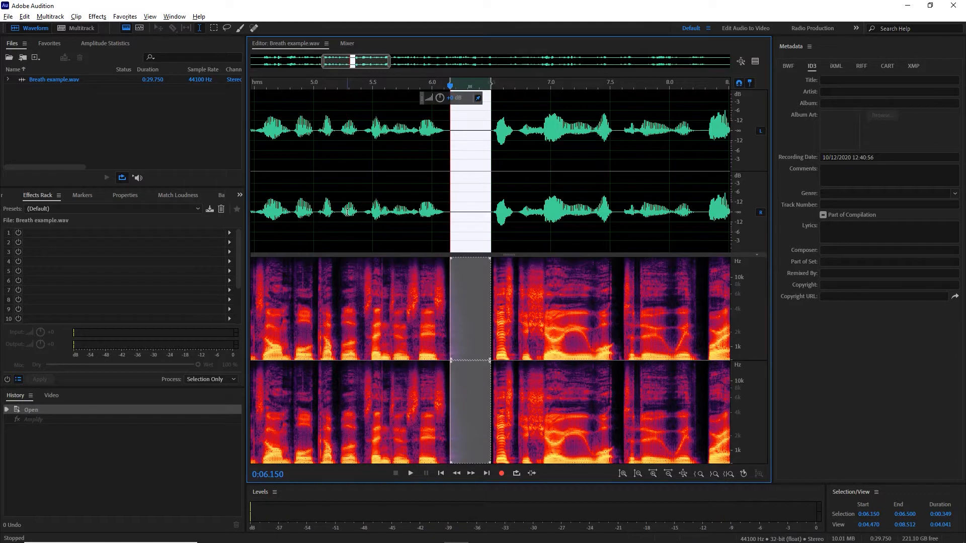
# Play the original pause for comparison, starting at about 5.8 s
pyautogui.click(406, 191)
pyautogui.press('space')
pyautogui.press('space')
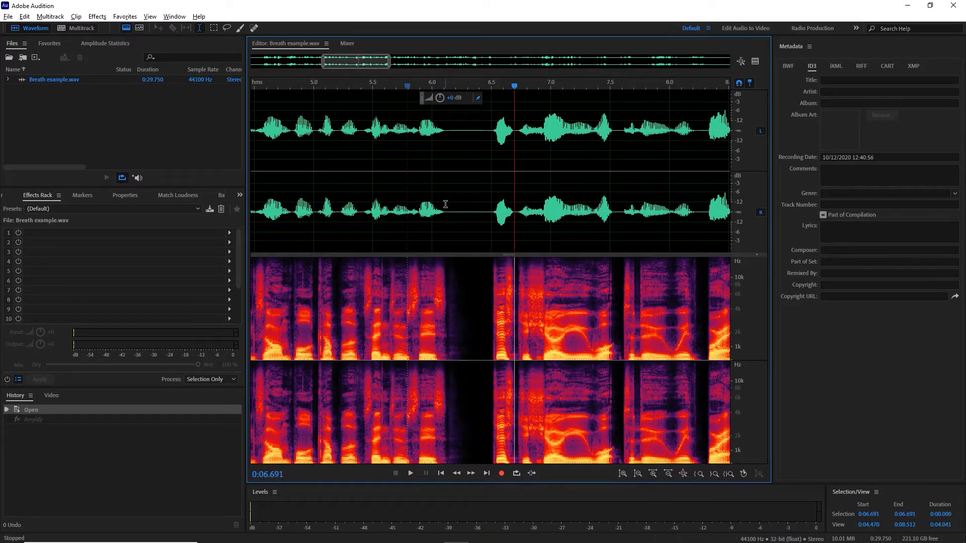
# Try normalizing the pause from about 6.12 to 6.50 s to -0.1 dB, listen to it, and undo the change
pyautogui.moveTo(447, 206); pyautogui.dragTo(490, 218)
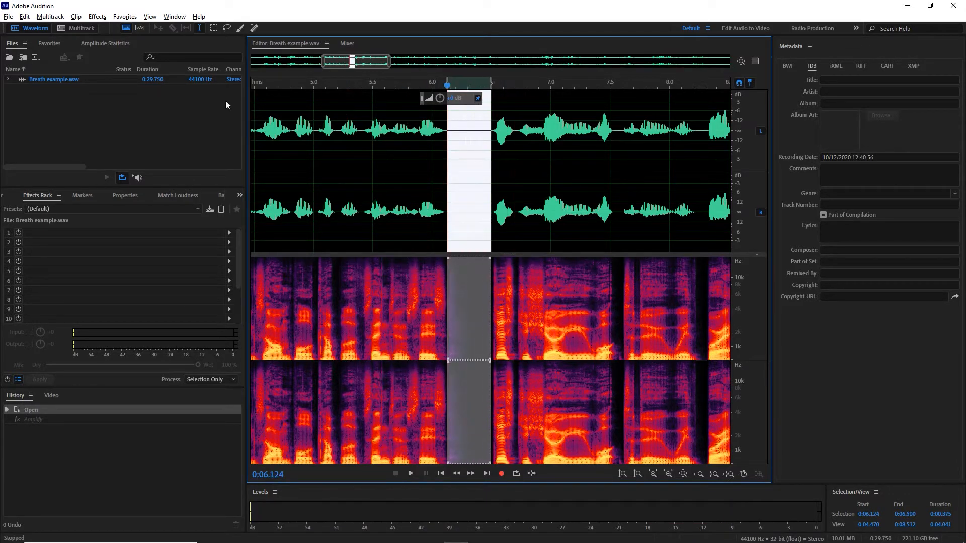
pyautogui.click(124, 16)
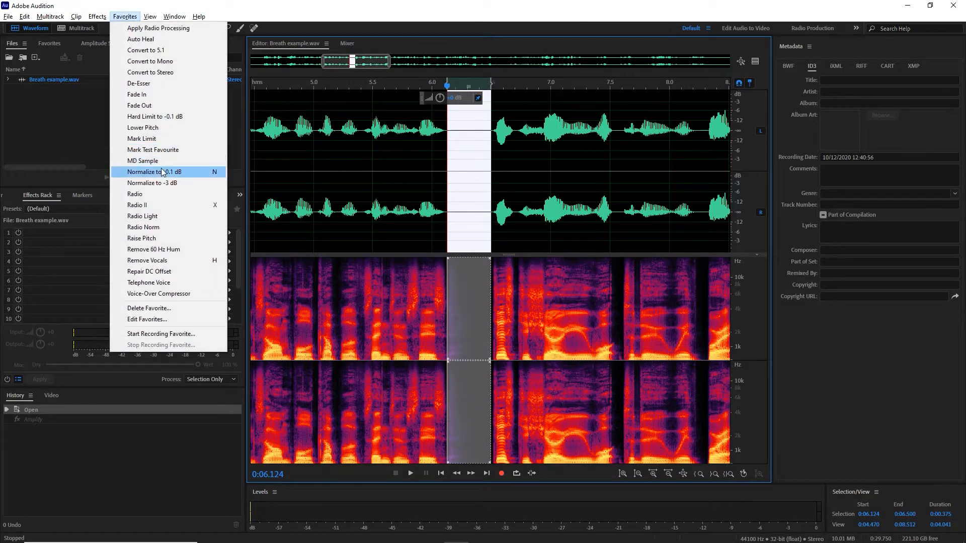
pyautogui.click(145, 162)
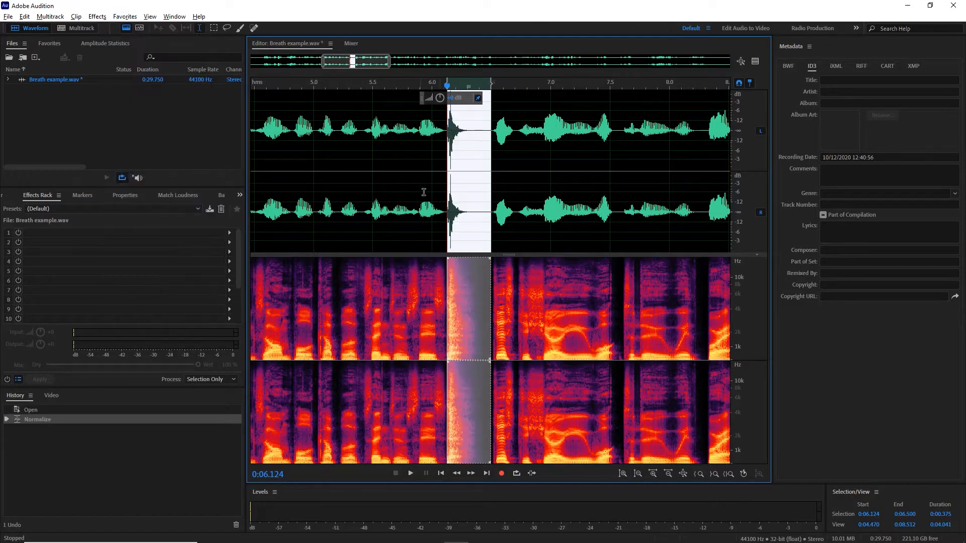
pyautogui.click(396, 203)
pyautogui.press('space')
pyautogui.press('space')
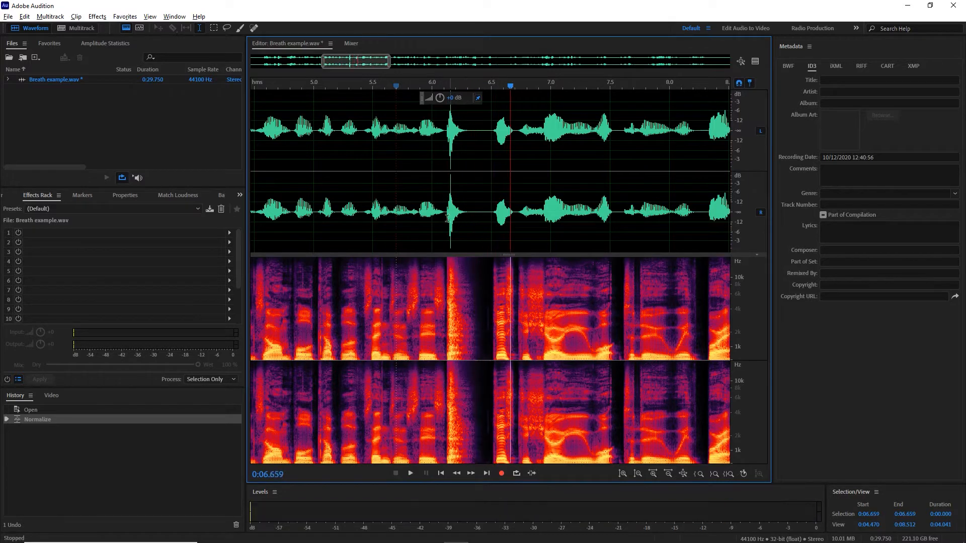
pyautogui.hotkey('ctrl', 'z')
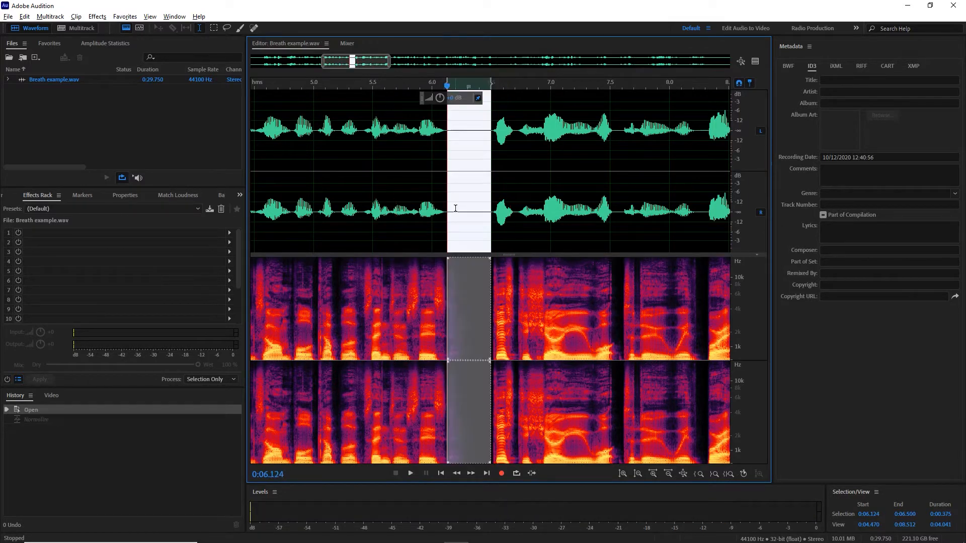
# Try deleting the pause from about 6.16 to 6.49 s and undo the deletion
pyautogui.click(455, 208)
pyautogui.scroll(-3, 456, 208)
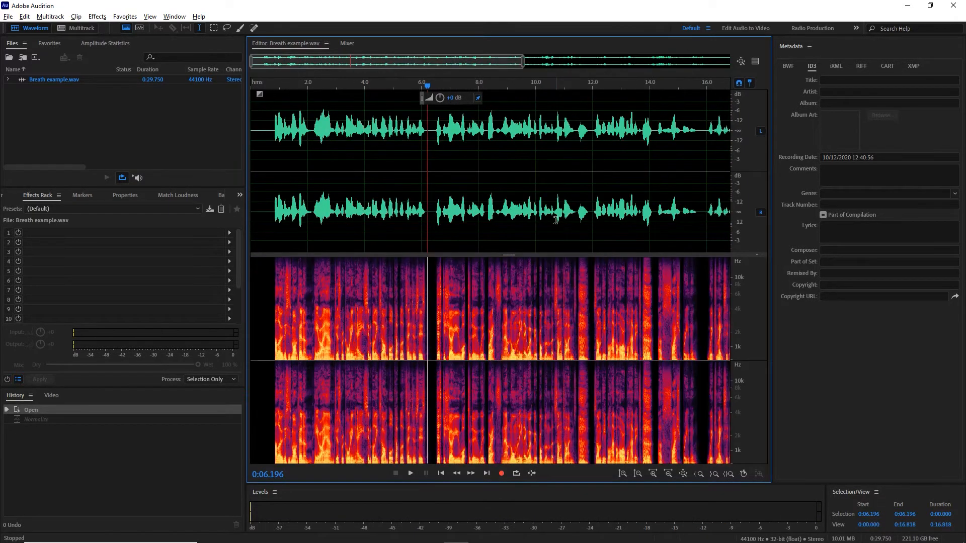
pyautogui.scroll(-2, 463, 233)
pyautogui.scroll(8, 462, 232)
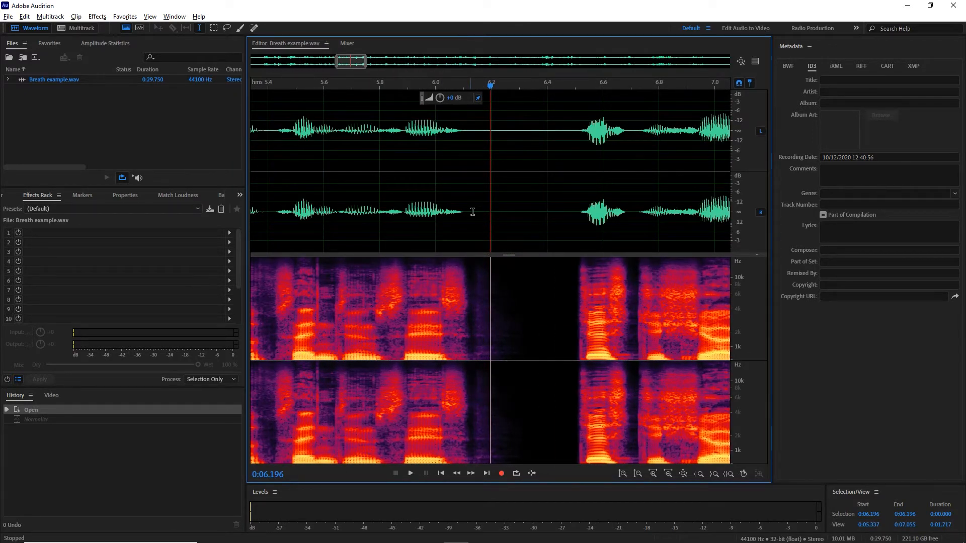
pyautogui.moveTo(479, 214); pyautogui.dragTo(573, 226)
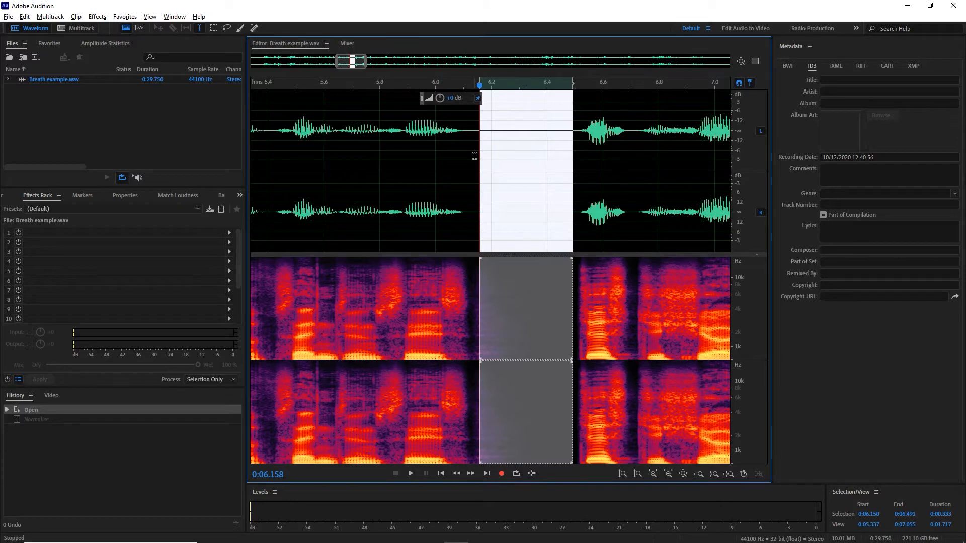
pyautogui.press('Delete')
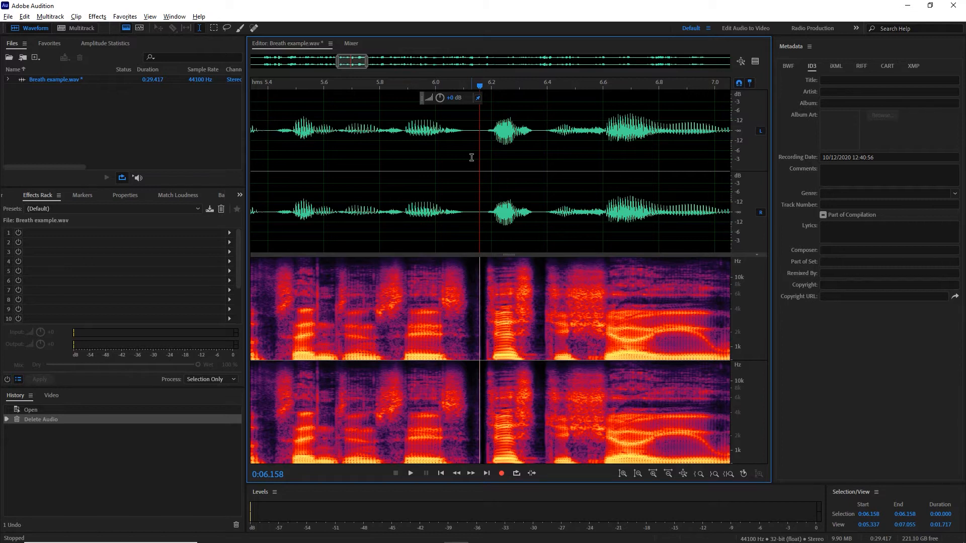
pyautogui.hotkey('ctrl', 'z')
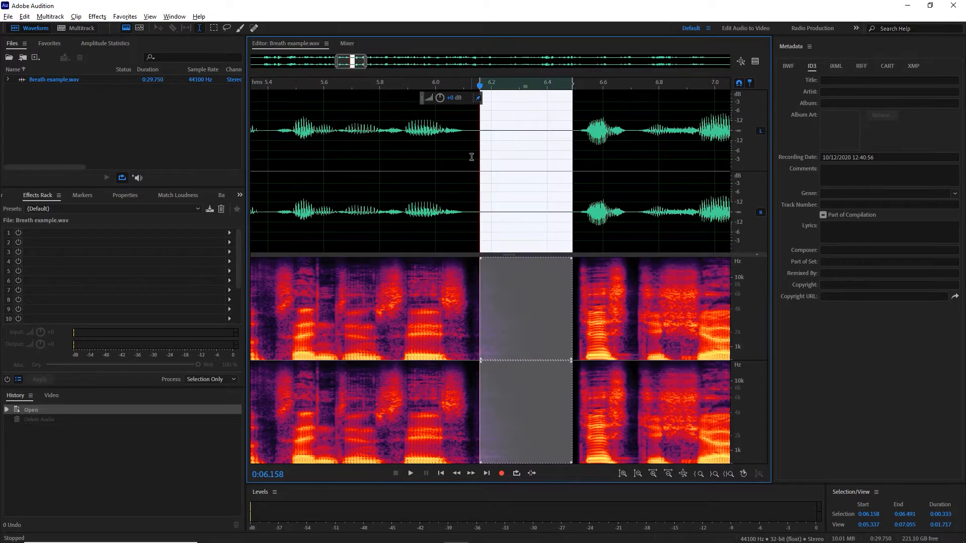
# Show the whole recording and play it from about 14 s to 16.5 s
pyautogui.click(471, 157)
pyautogui.scroll(-6, 536, 153)
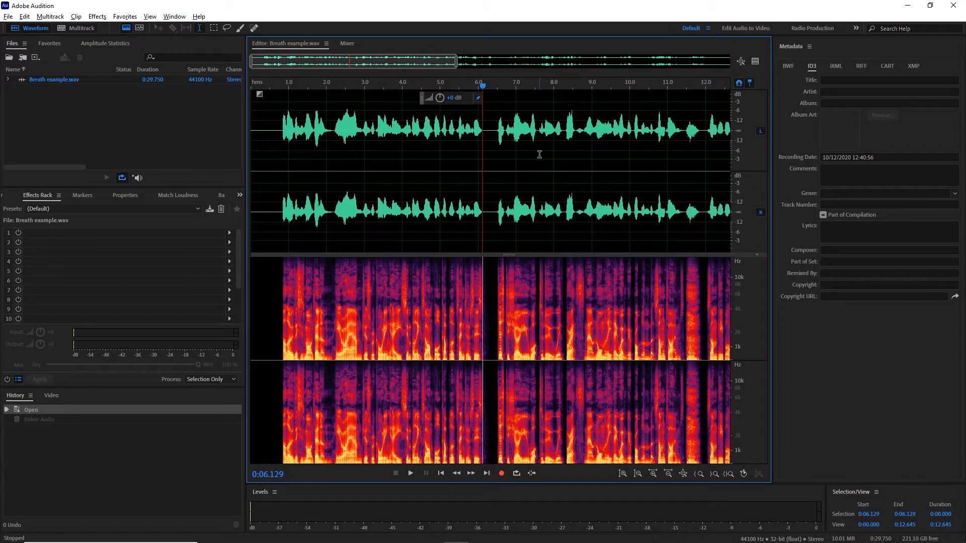
pyautogui.scroll(-3, 540, 154)
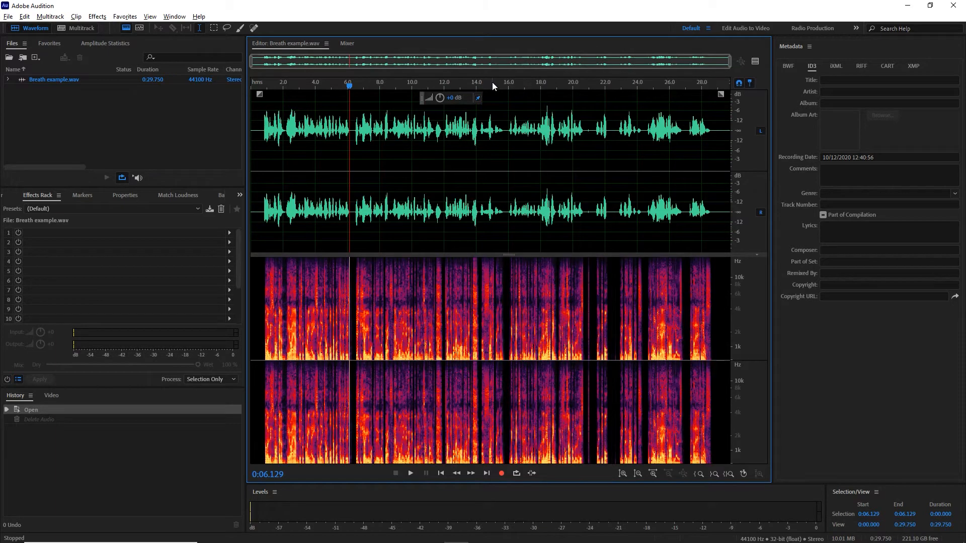
pyautogui.click(477, 83)
pyautogui.press('space')
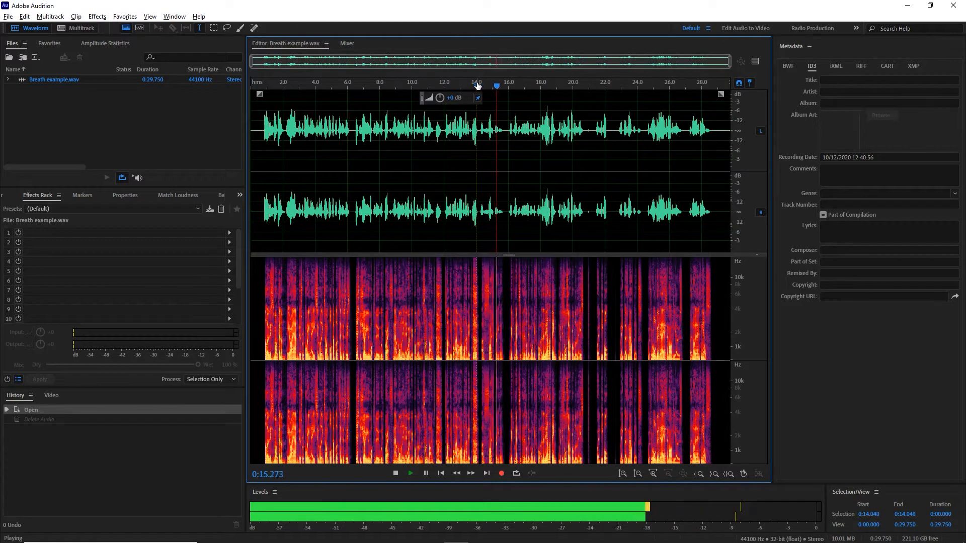
pyautogui.press('space')
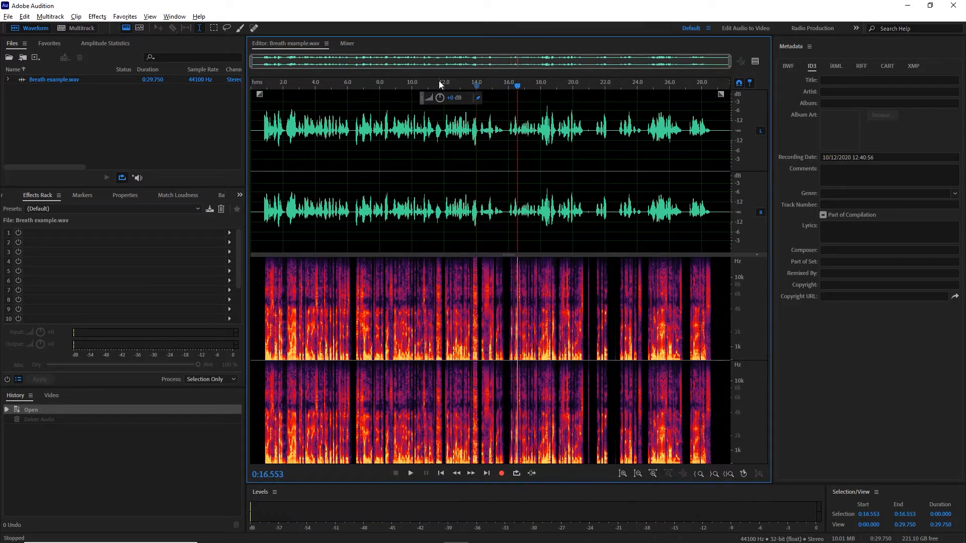
# Play the passage from about 10.9 s to 13.3 s and focus on the breath near 11.6 s
pyautogui.click(439, 83)
pyautogui.click(425, 79)
pyautogui.press('space')
pyautogui.scroll(1, 432, 85)
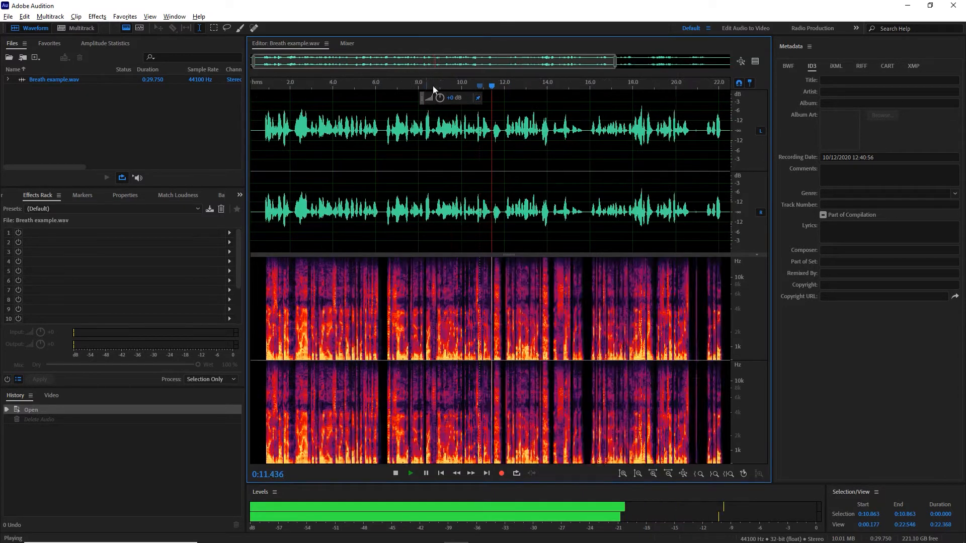
pyautogui.scroll(3, 432, 85)
pyautogui.press('space')
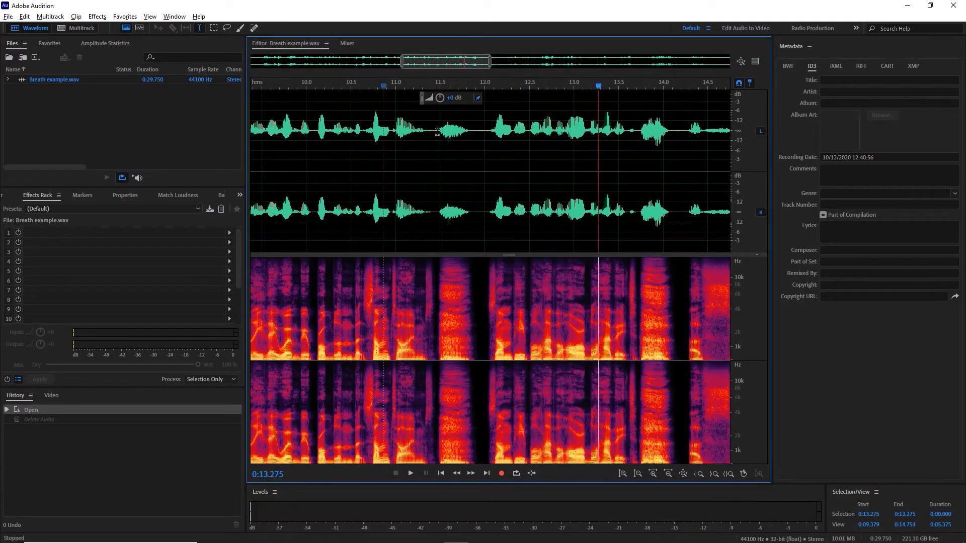
# Silence the breath from about 11.5 to 12.0 s by lowering its gain and play the result
pyautogui.moveTo(433, 137); pyautogui.dragTo(439, 139)
pyautogui.click(446, 146)
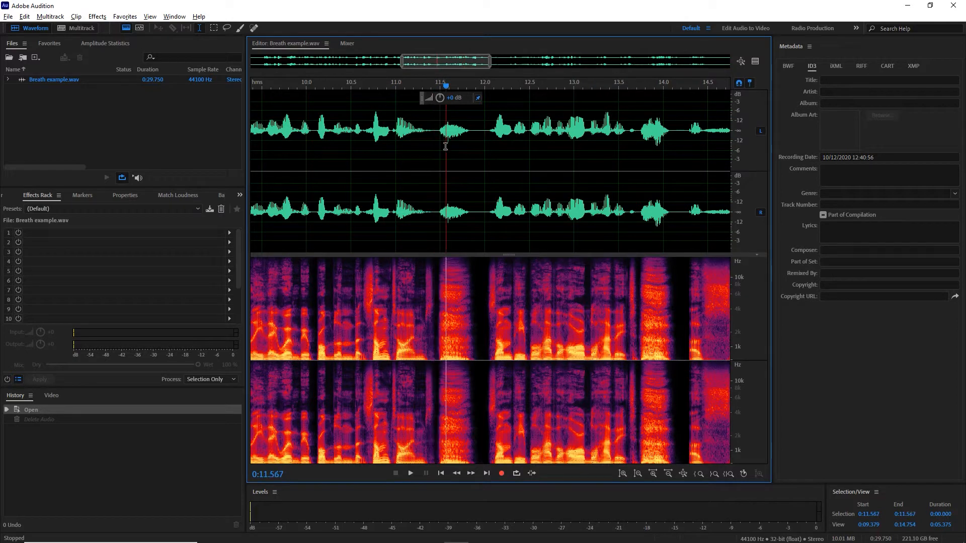
pyautogui.moveTo(438, 175); pyautogui.dragTo(480, 195)
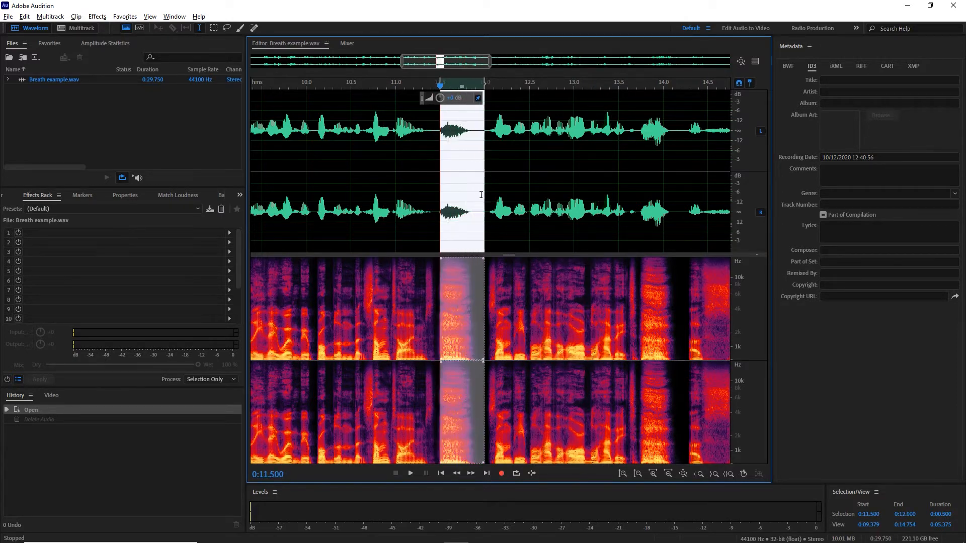
pyautogui.moveTo(440, 98); pyautogui.dragTo(303, 129)
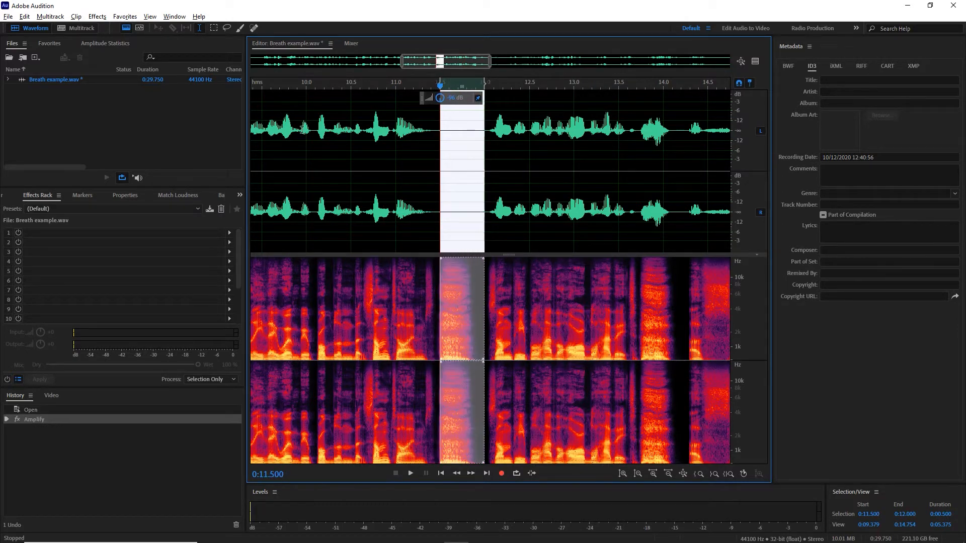
pyautogui.click(329, 163)
pyautogui.press('space')
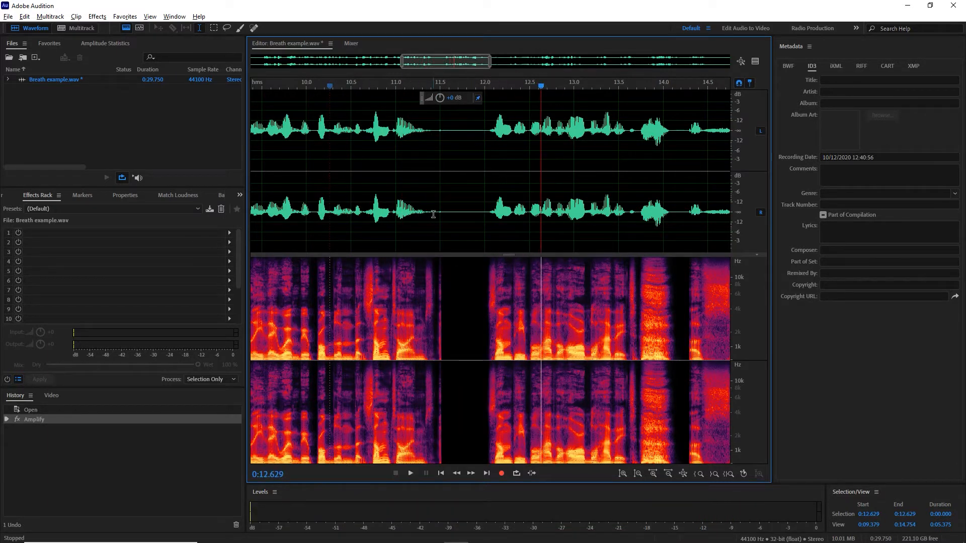
# Silence the leftover start of the breath from about 11.45 to 11.55 s and play the passage from about 10.3 s
pyautogui.moveTo(435, 213); pyautogui.dragTo(444, 213)
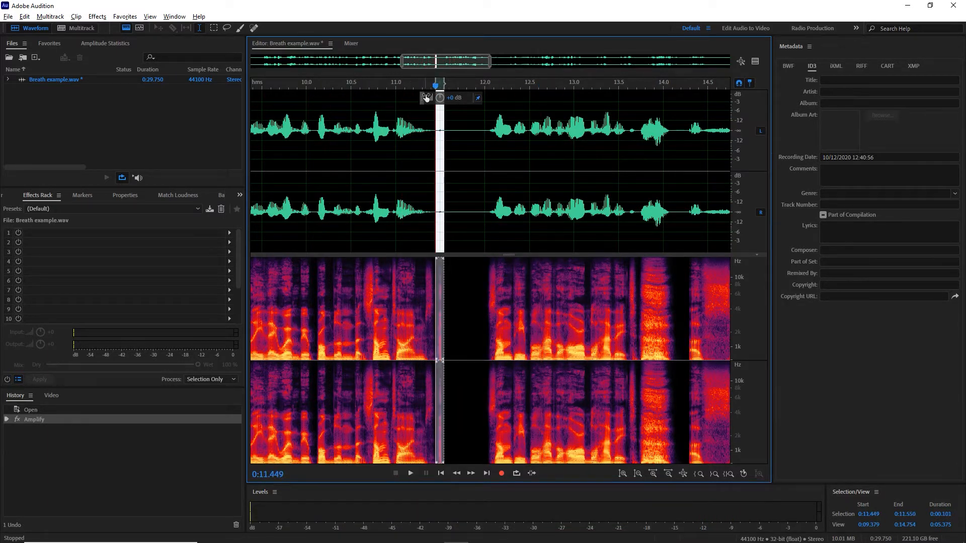
pyautogui.moveTo(440, 98); pyautogui.dragTo(301, 119)
pyautogui.click(337, 187)
pyautogui.press('space')
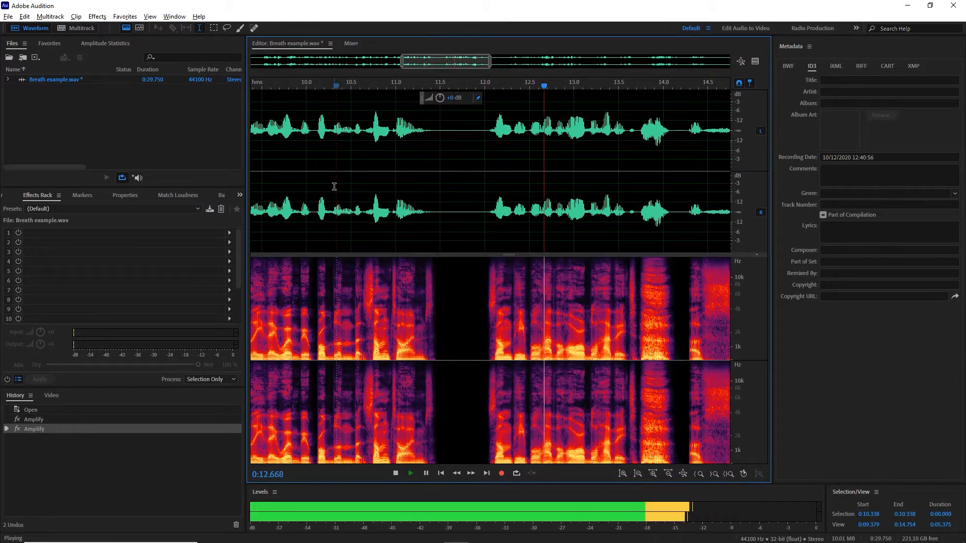
pyautogui.press('space')
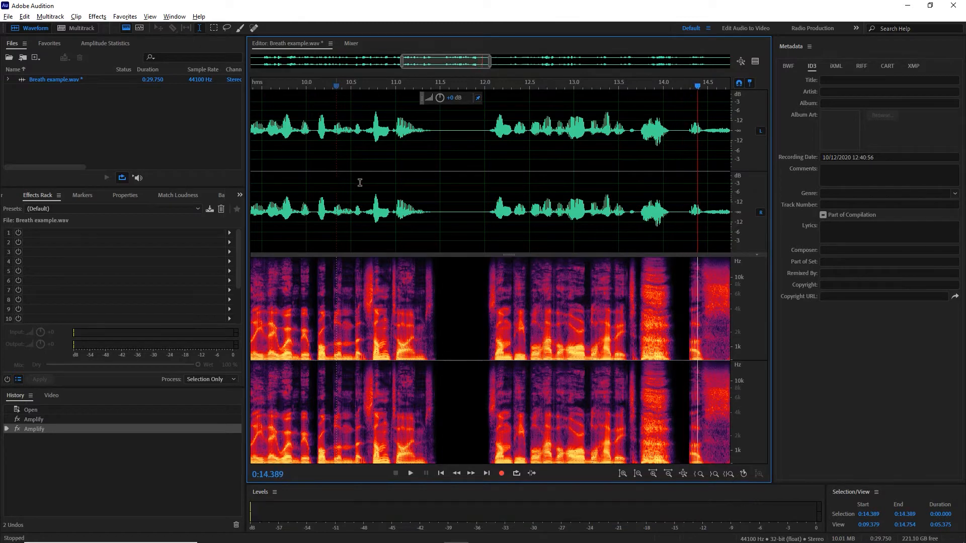
# Undo both gain reductions on the breath around 11.5 s
pyautogui.click(467, 198)
pyautogui.hotkey('ctrl', 'z')
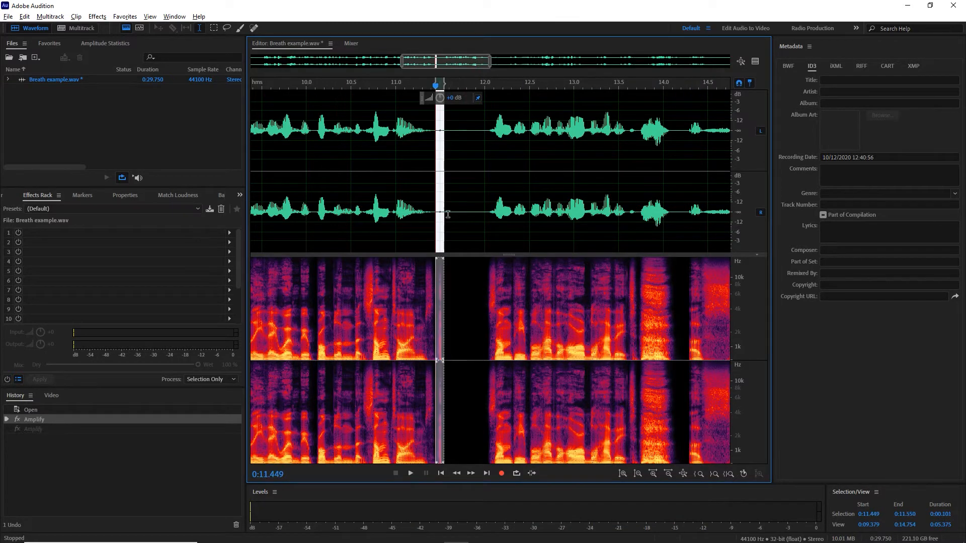
pyautogui.hotkey('ctrl', 'z')
# Delete the breath from about 11.50 to 11.95 s and place the playhead at about 11.17 s
pyautogui.click(434, 213)
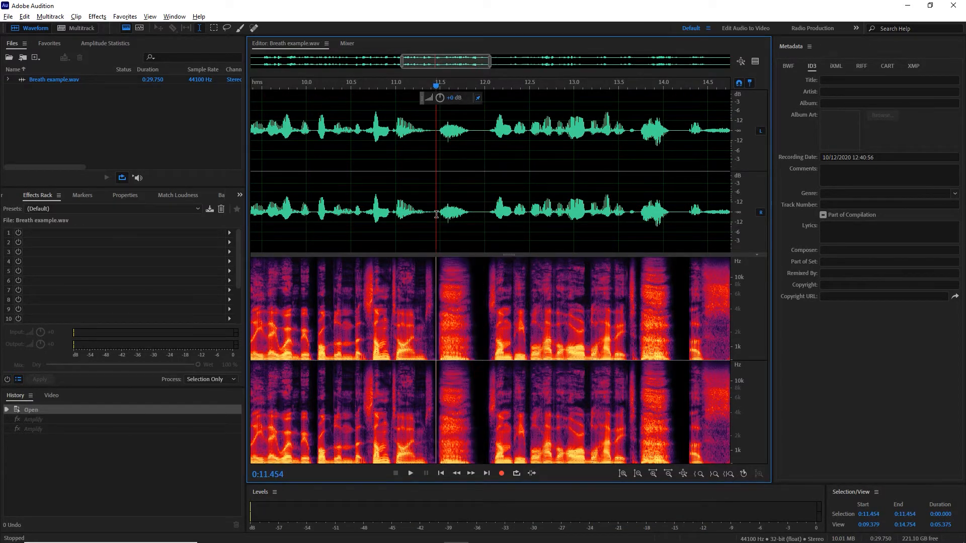
pyautogui.moveTo(439, 215); pyautogui.dragTo(480, 228)
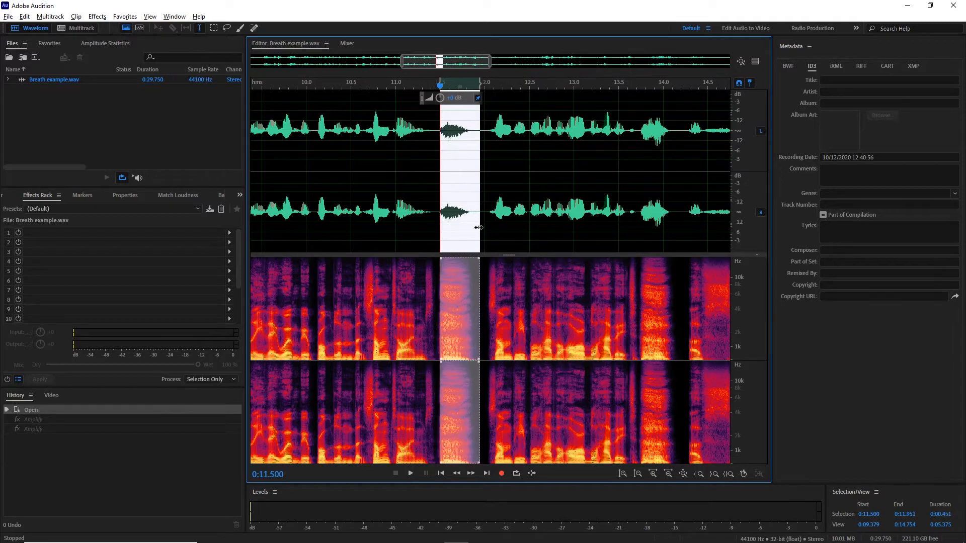
pyautogui.press('Delete')
pyautogui.click(410, 227)
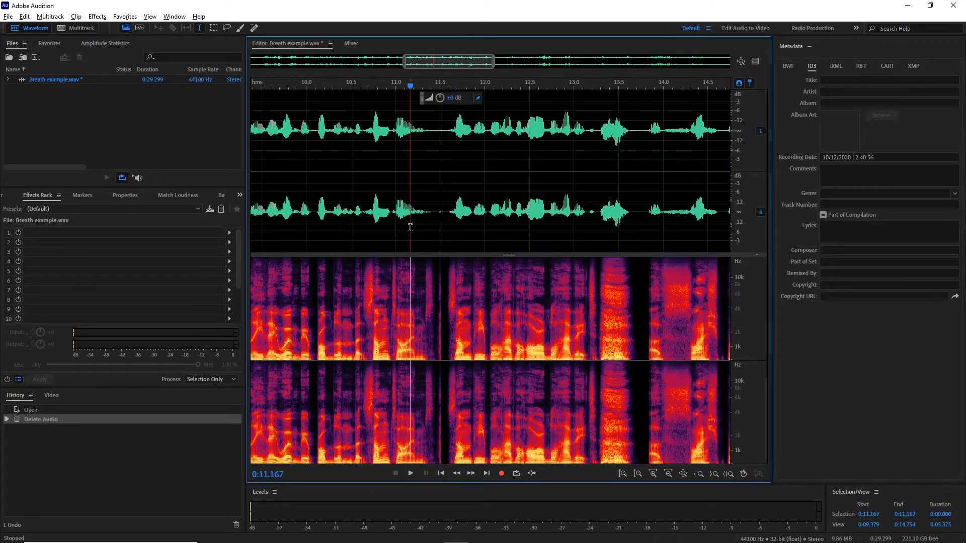
# Undo the breath deletion and play the recording from about 14.7 s and up to the pause near 20.7 s
pyautogui.hotkey('ctrl', 'z')
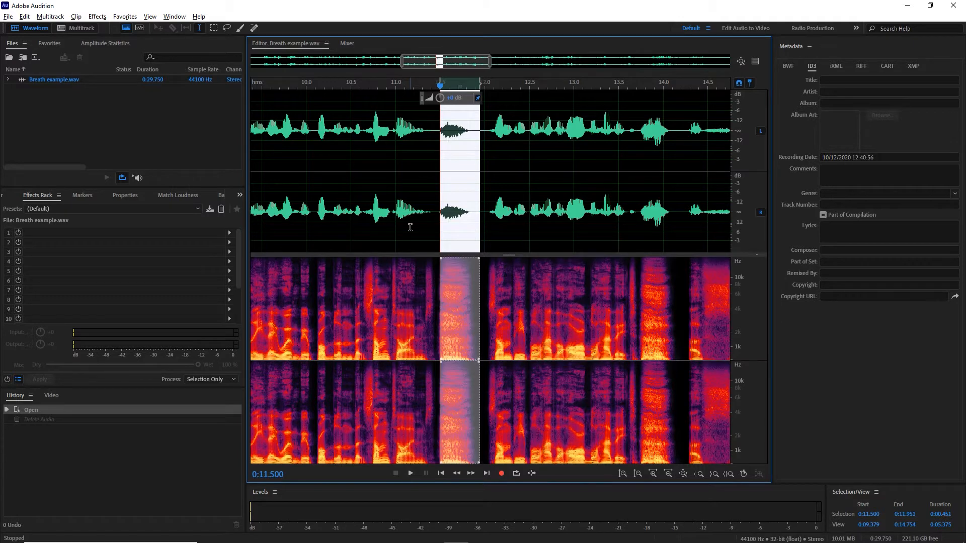
pyautogui.scroll(-4, 460, 222)
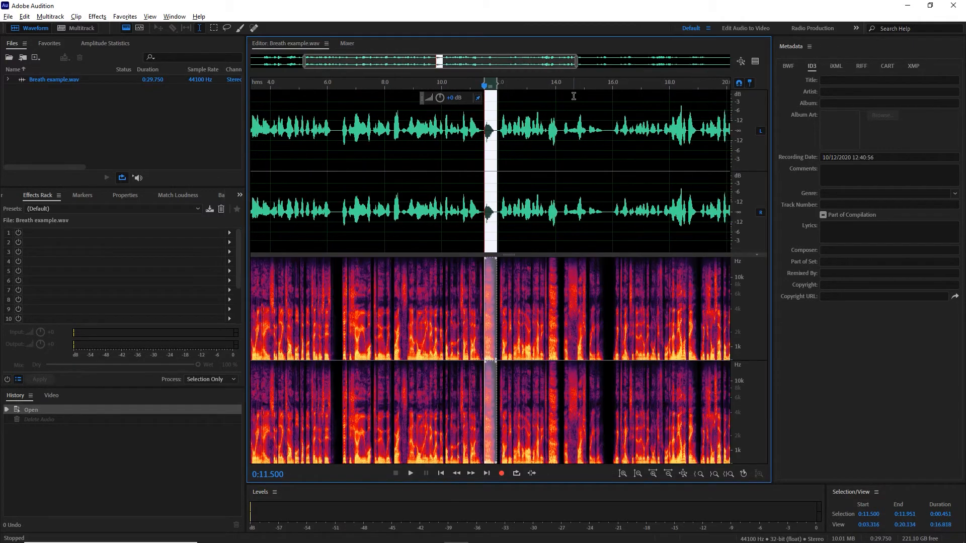
pyautogui.click(576, 88)
pyautogui.press('space')
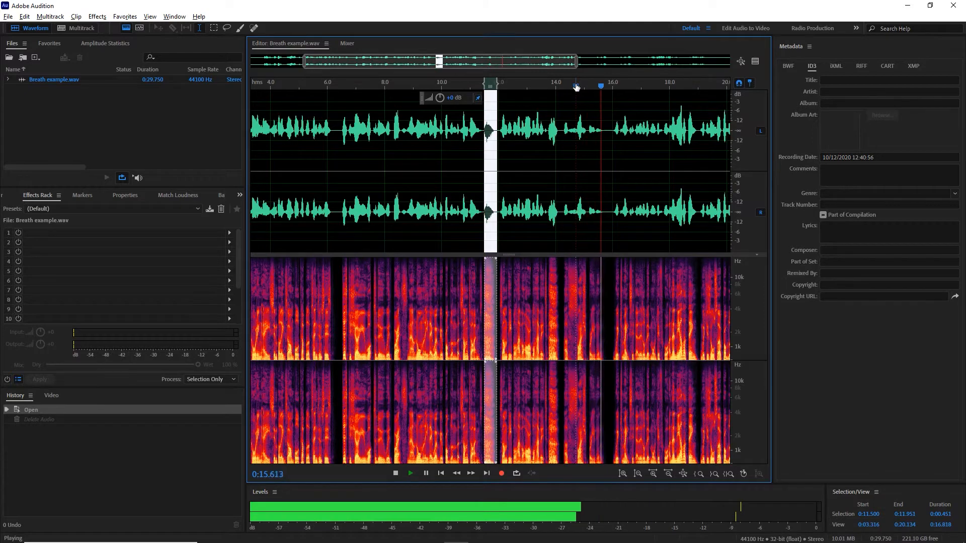
pyautogui.scroll(3, 576, 87)
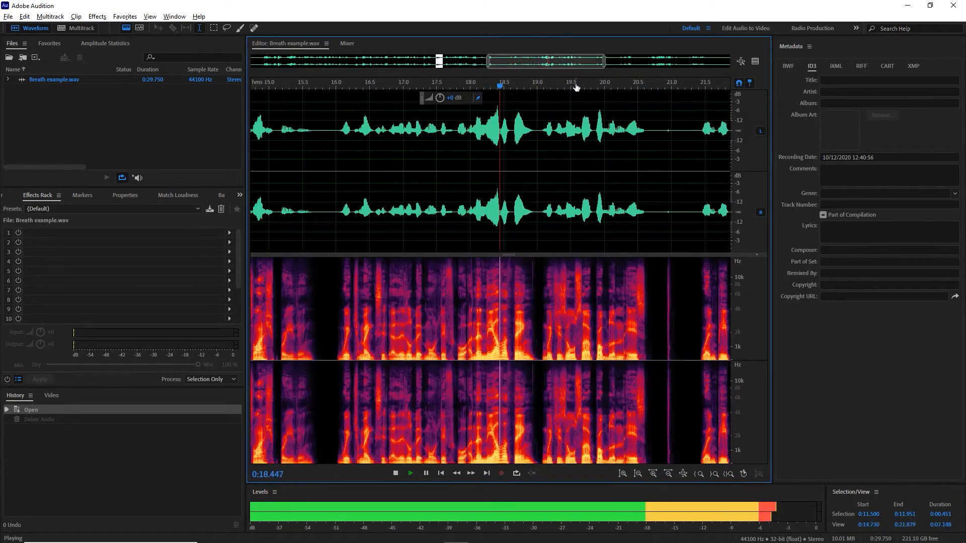
pyautogui.press('space')
pyautogui.press('space')
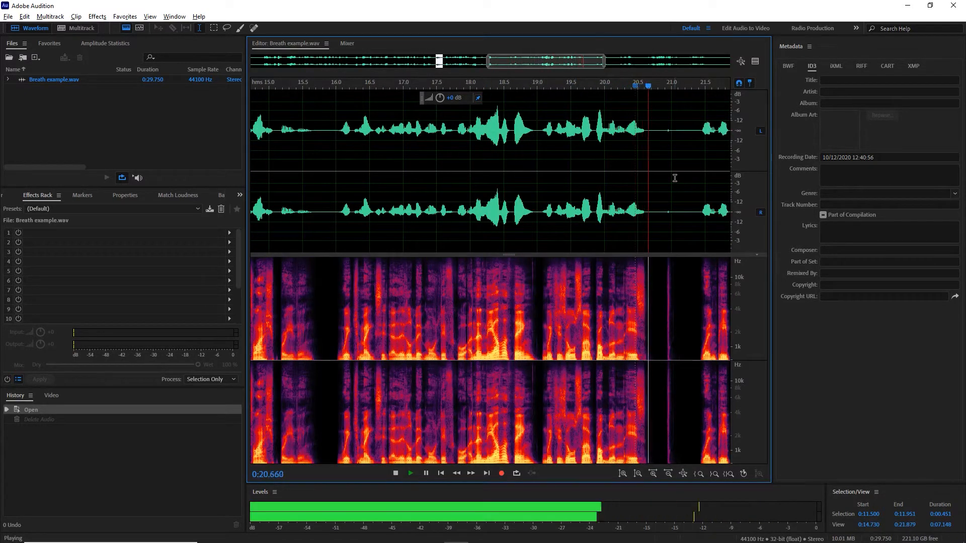
pyautogui.press('space')
# Normalize the short noise in the pause from about 20.8 to 21.15 s to -0.1 dB and play from about 19.7 s
pyautogui.moveTo(658, 201); pyautogui.dragTo(681, 206)
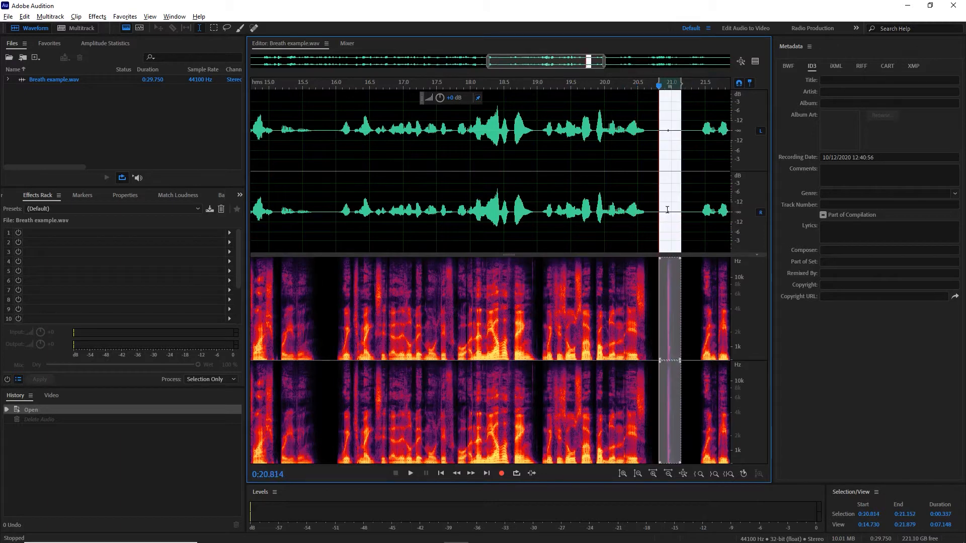
pyautogui.click(125, 16)
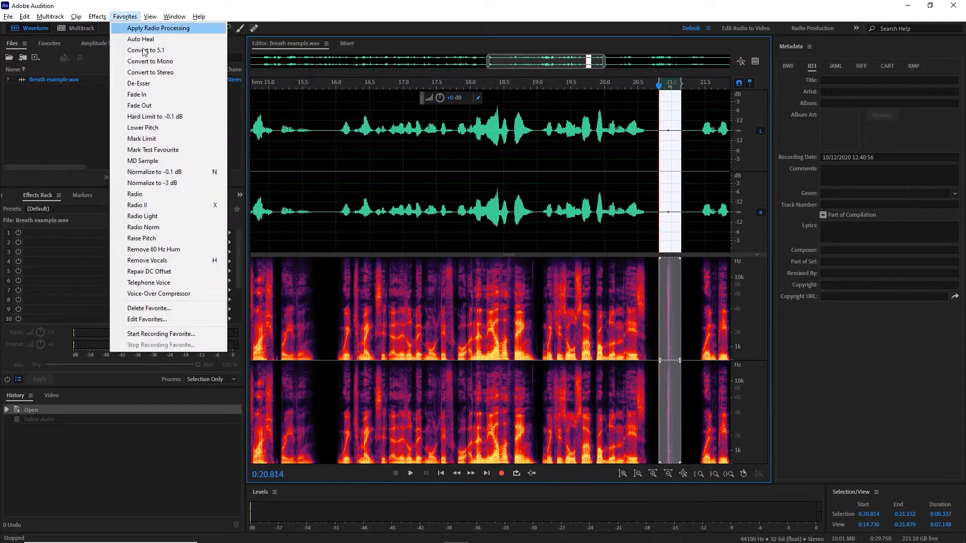
pyautogui.click(168, 173)
pyautogui.click(586, 193)
pyautogui.press('space')
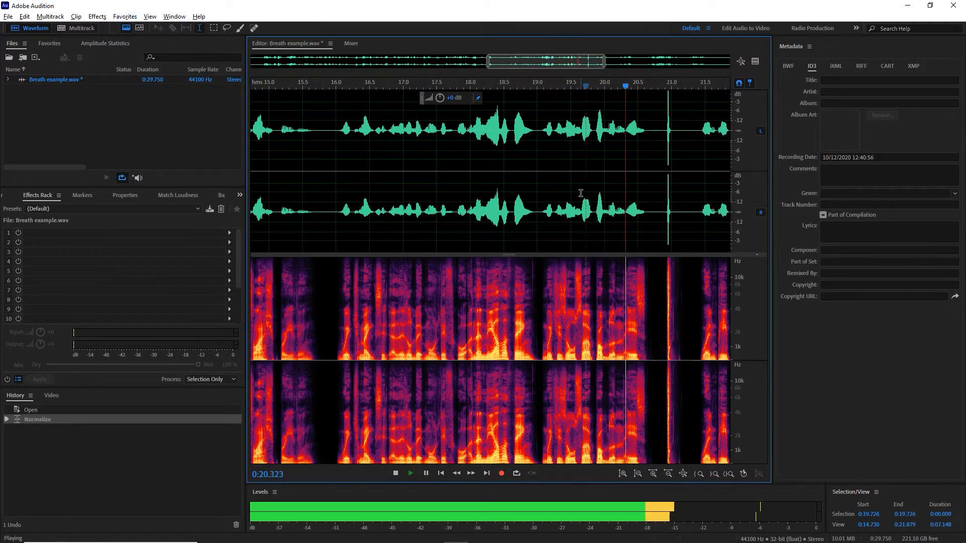
pyautogui.press('space')
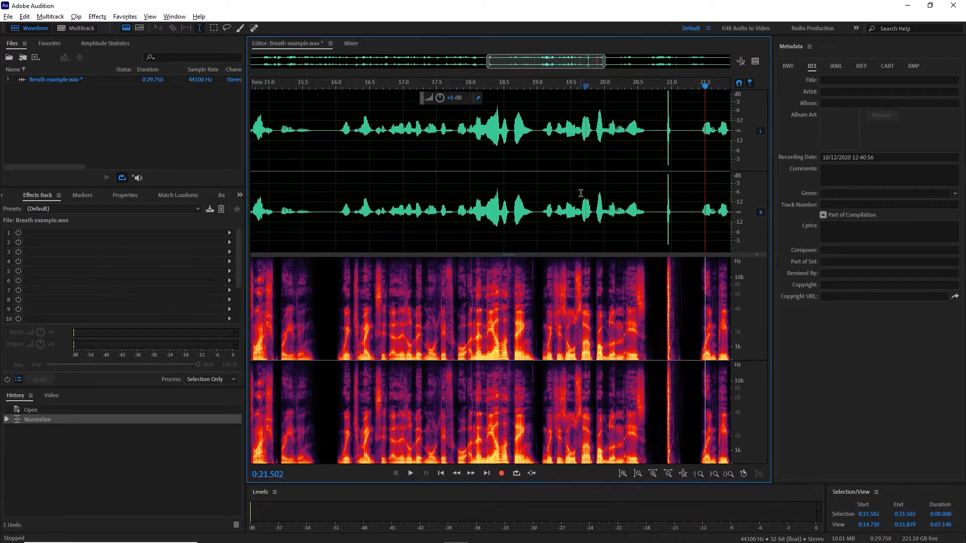
# Undo the normalization of the pause around 21 s and place the playhead at about 2.4 s
pyautogui.hotkey('ctrl', 'z')
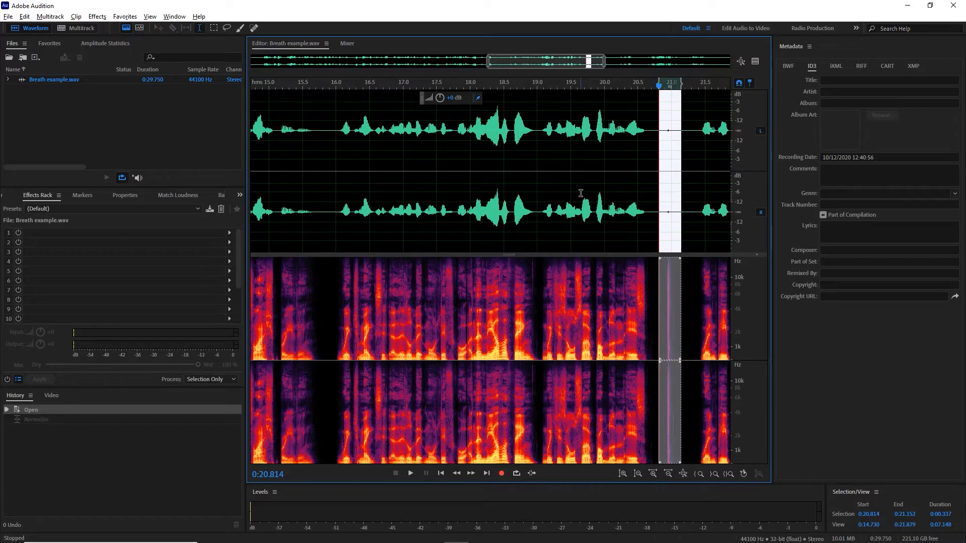
pyautogui.press('Home')
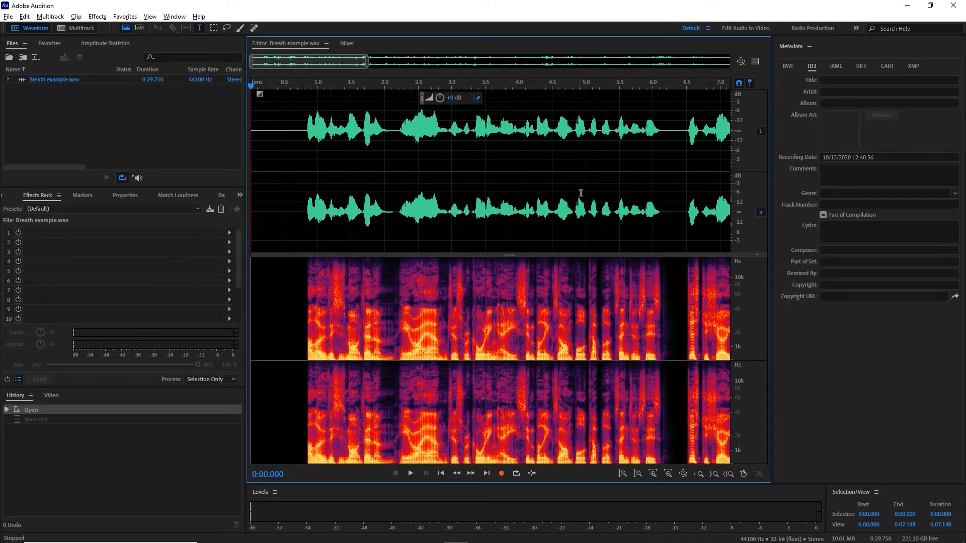
pyautogui.click(412, 229)
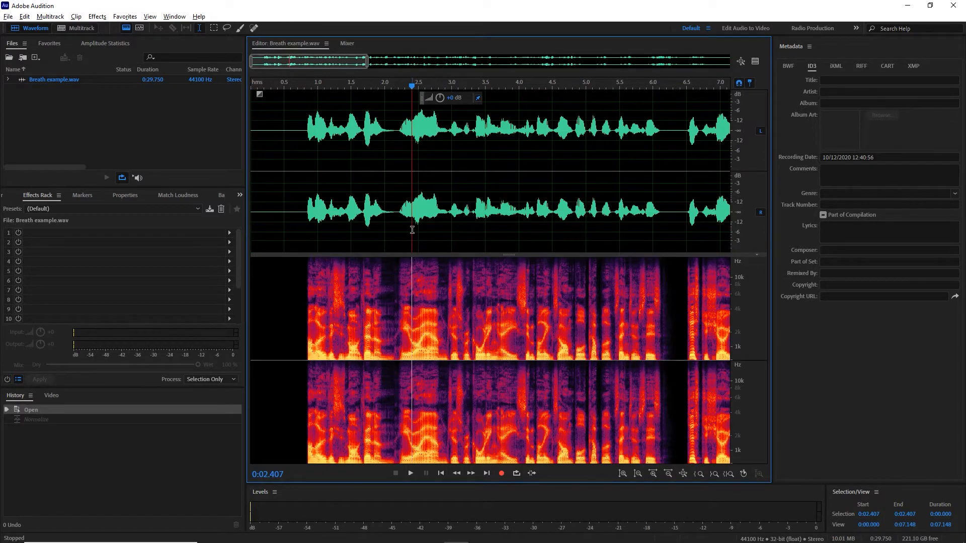
# Create a new multitrack session named "Breathe Example" with the template set to None
pyautogui.hotkey('ctrl', 'n')
pyautogui.write('Breathe Exa')
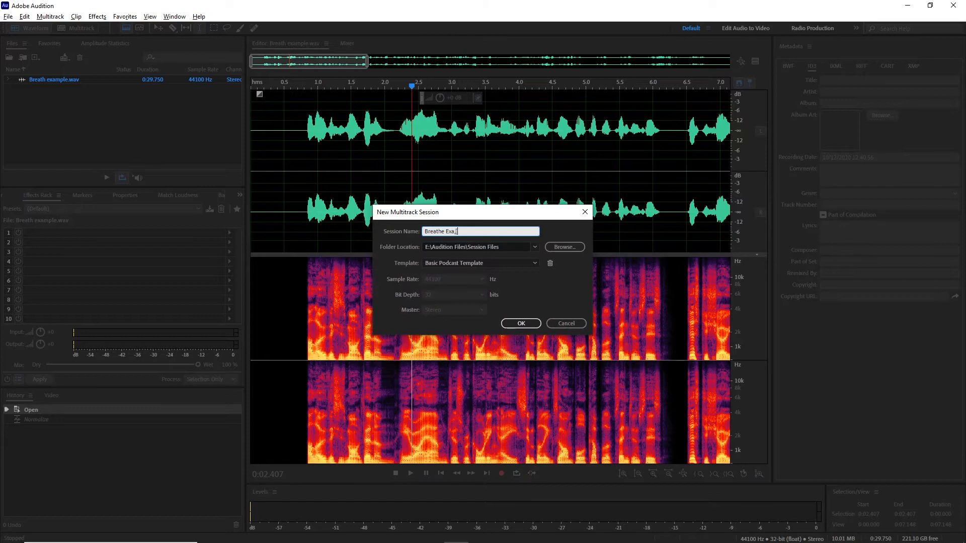
pyautogui.write('mple')
pyautogui.click(534, 263)
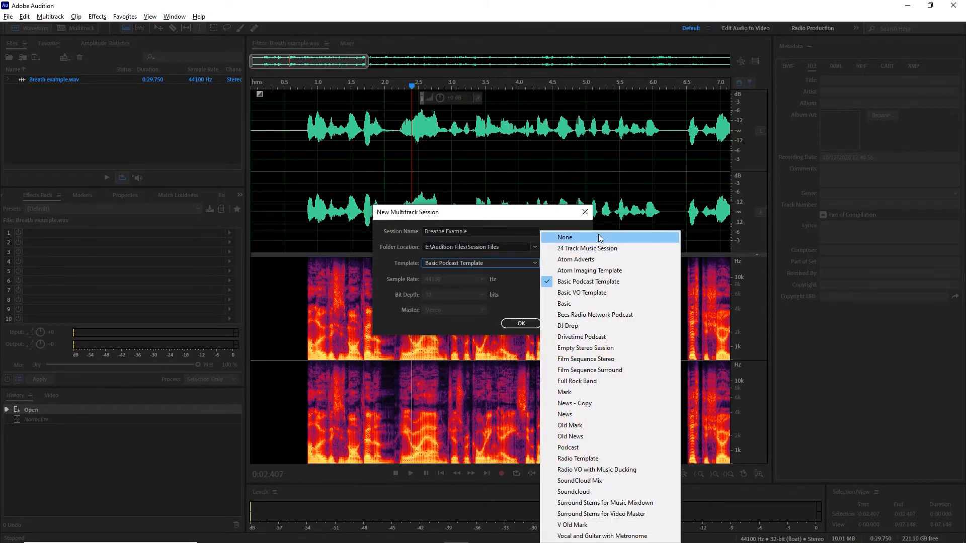
pyautogui.click(600, 238)
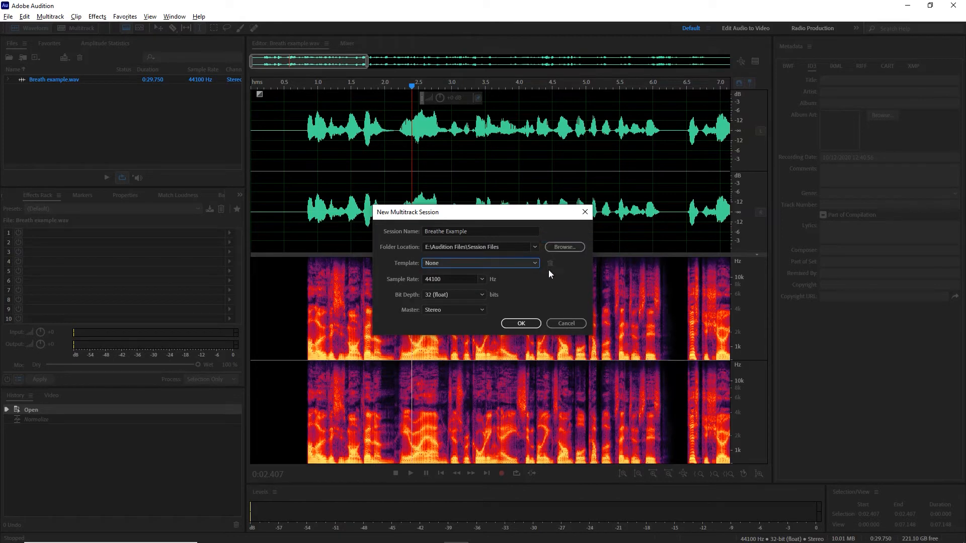
pyautogui.click(520, 324)
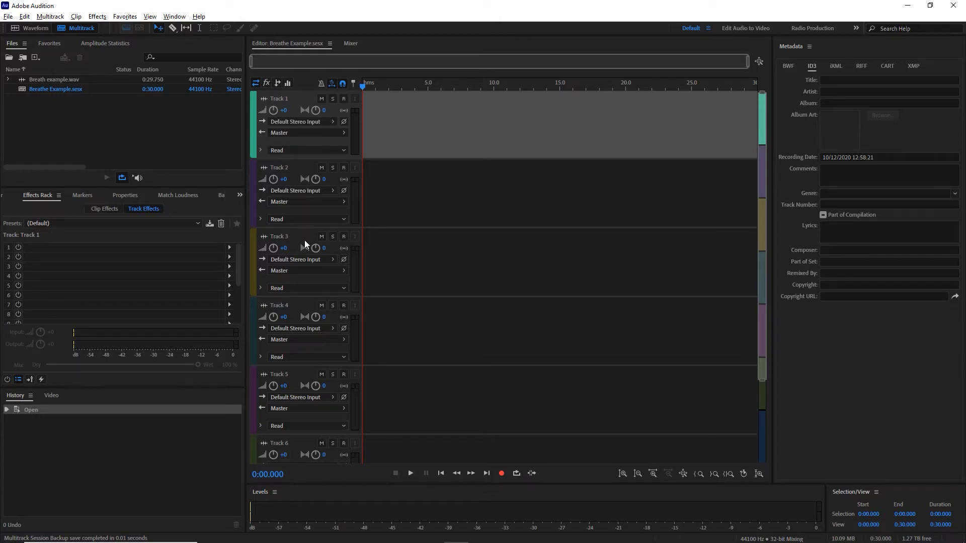
# Add Breath example.wav at the start of Track 1 and play its first few seconds
pyautogui.moveTo(55, 79); pyautogui.dragTo(363, 155)
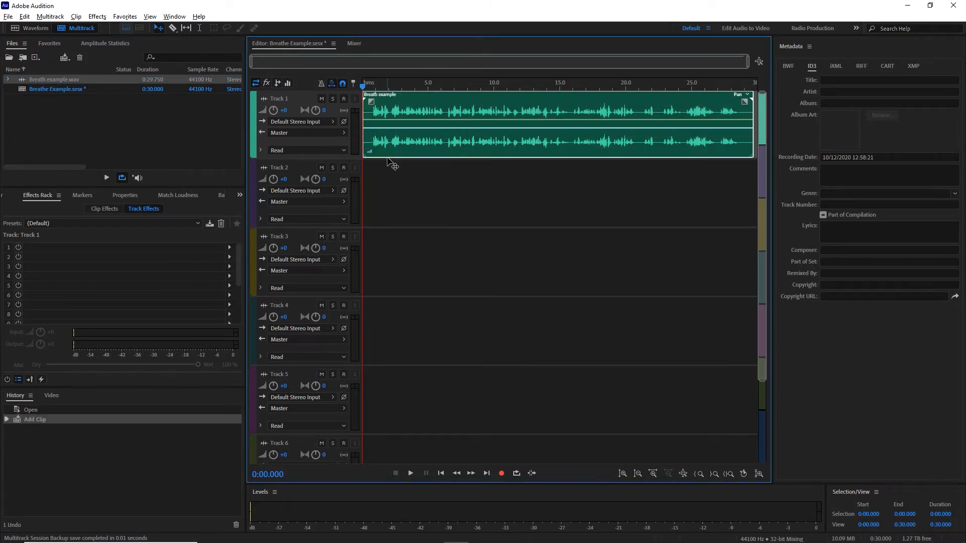
pyautogui.press('space')
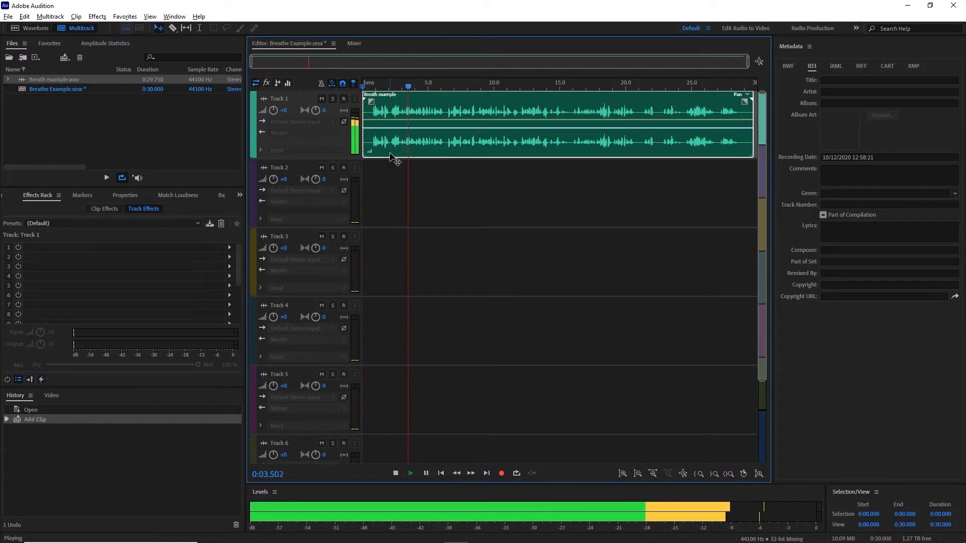
pyautogui.press('space')
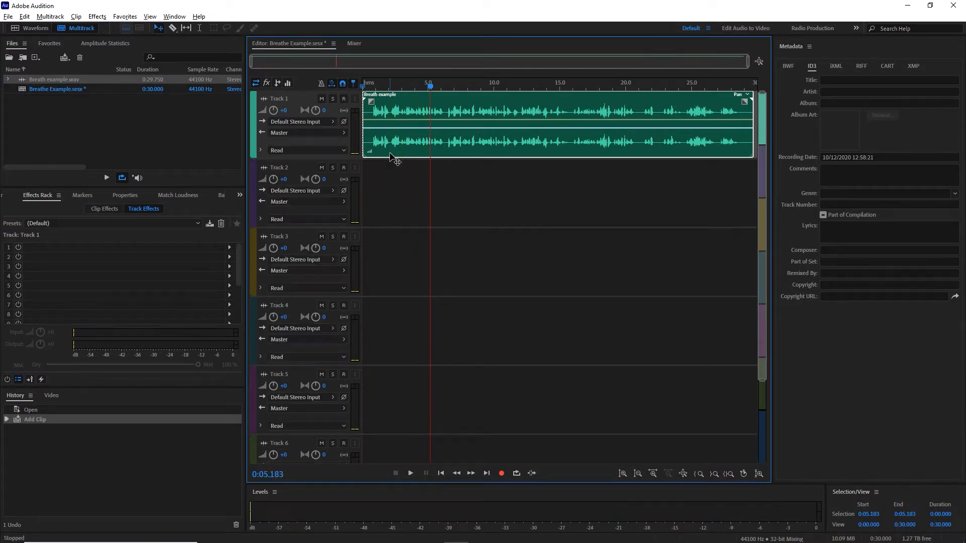
# Add a Single-band Compressor to the first effect slot of Track 1 and load its Default preset
pyautogui.click(229, 247)
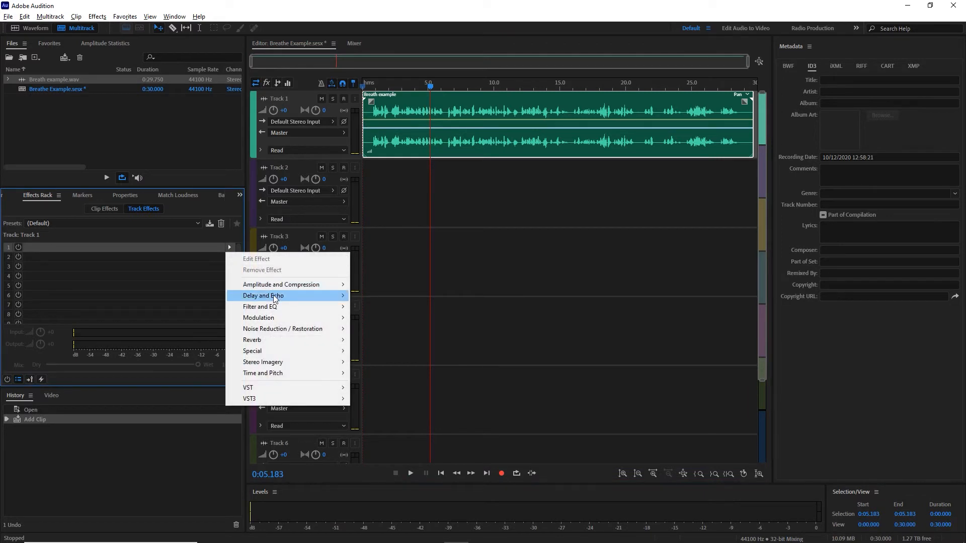
pyautogui.moveTo(276, 285)
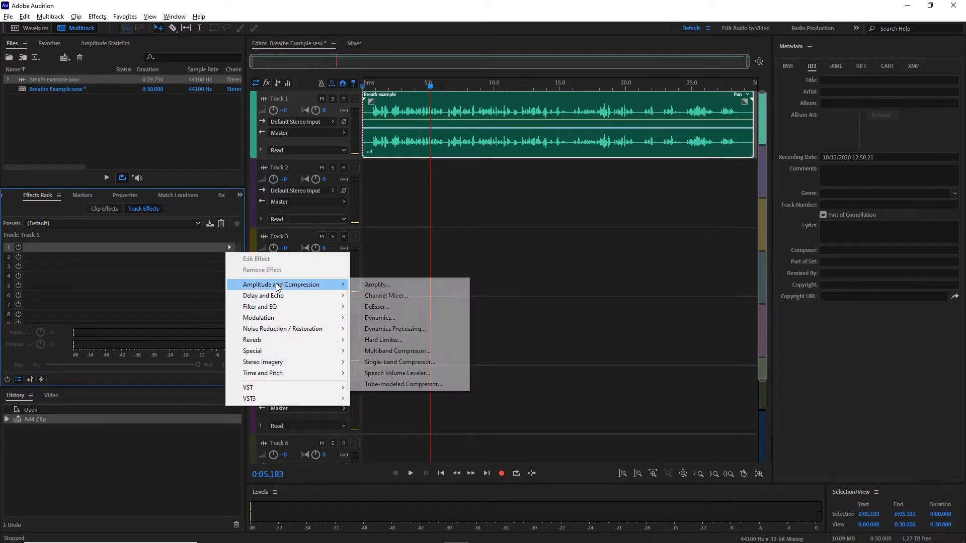
pyautogui.click(386, 363)
pyautogui.click(480, 213)
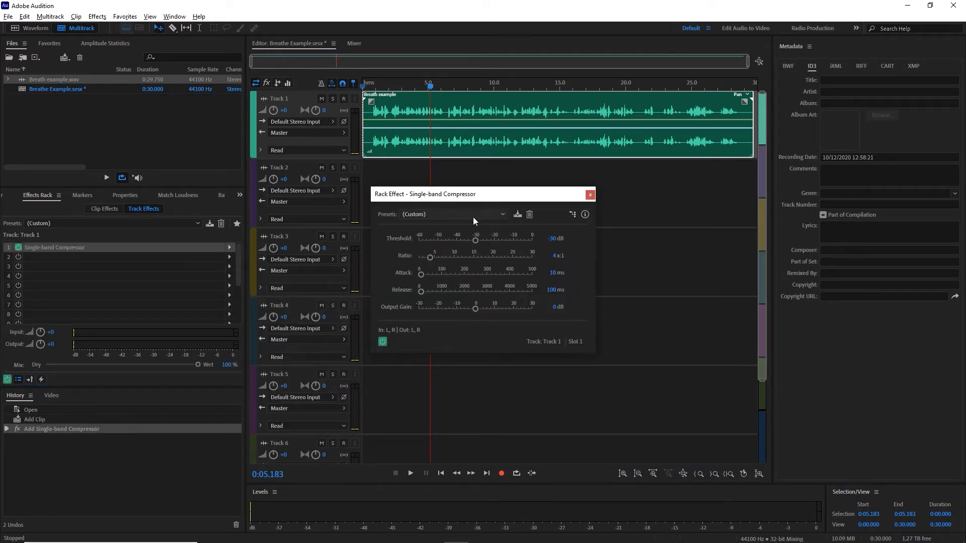
pyautogui.click(458, 227)
pyautogui.click(458, 228)
# Set the compressor's threshold to -20 dB, ratio to 1.5 and attack to 1 ms, and play the track briefly
pyautogui.click(553, 238)
pyautogui.write('-20')
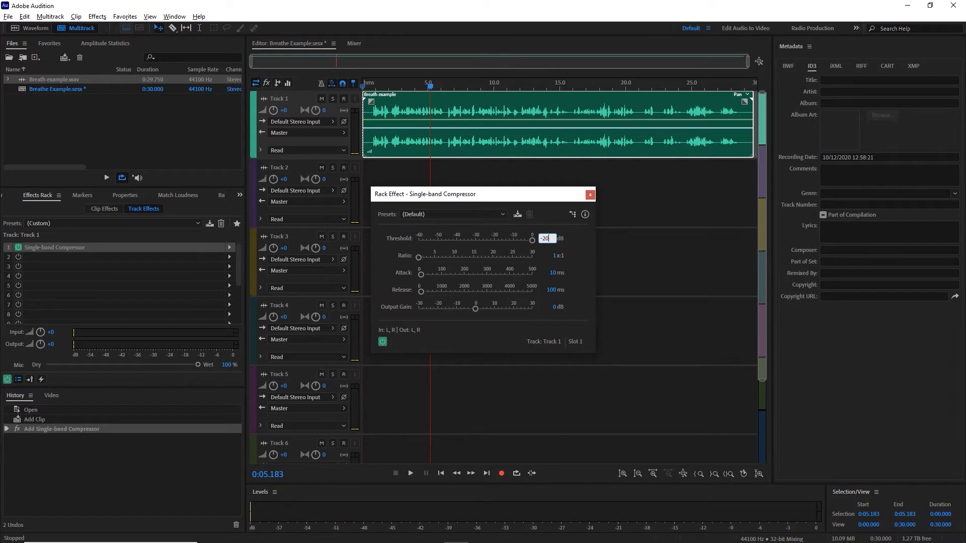
pyautogui.press('Return')
pyautogui.click(553, 255)
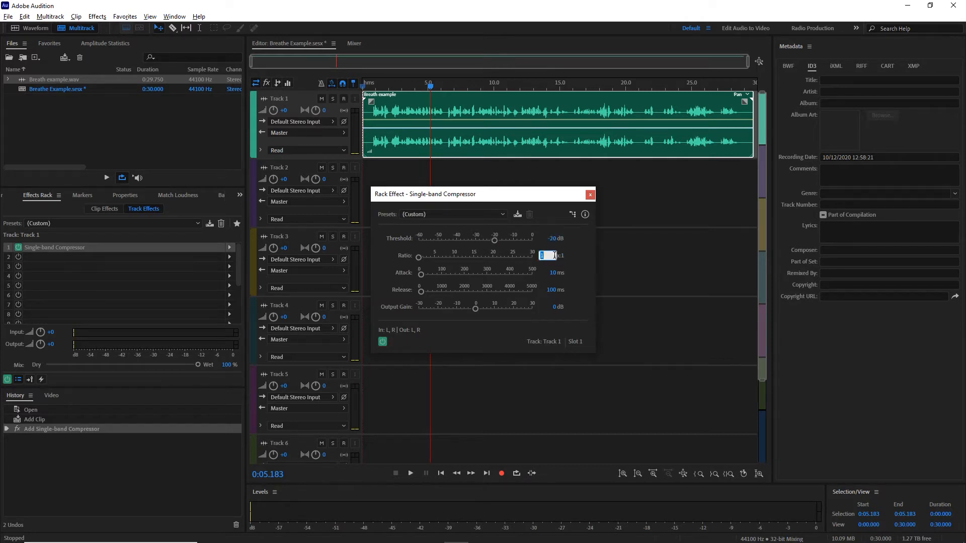
pyautogui.write('1.5')
pyautogui.press('Return')
pyautogui.click(549, 272)
pyautogui.write('1')
pyautogui.press('Return')
pyautogui.press('space')
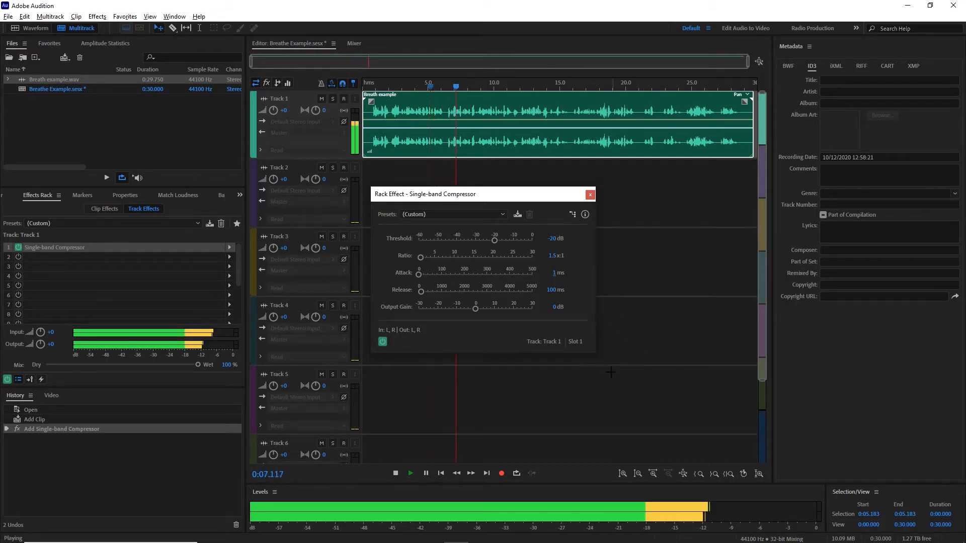
pyautogui.press('space')
# Set the compressor's output gain to 10 dB and close its settings
pyautogui.click(555, 307)
pyautogui.write('1')
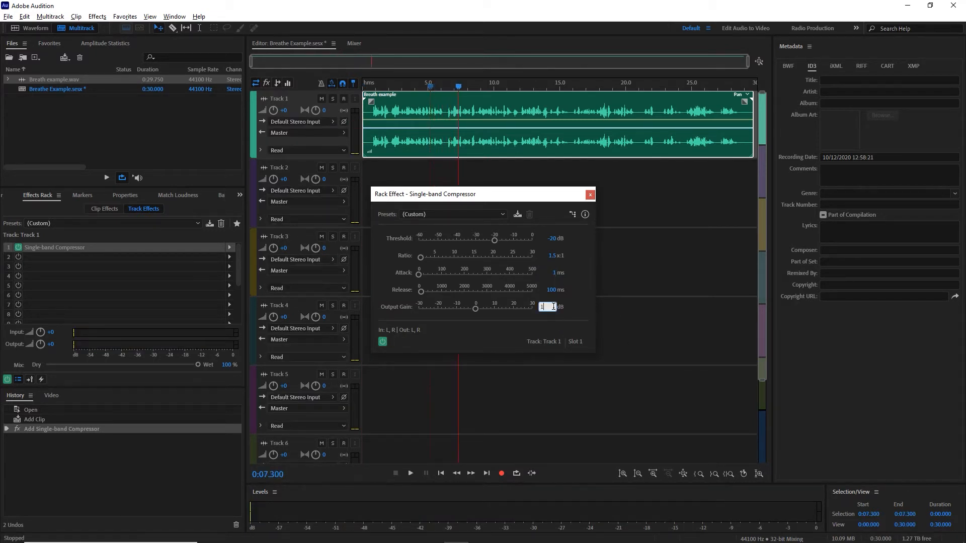
pyautogui.write('0')
pyautogui.press('Return')
pyautogui.click(589, 195)
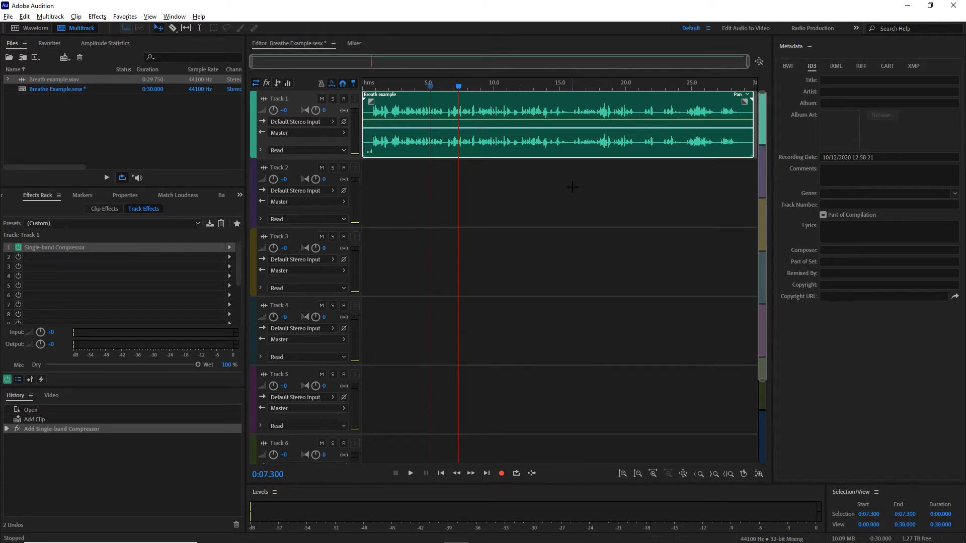
# Play the compressed track from about 7.3 s and again from about 19.8 s to judge the breaths
pyautogui.press('space')
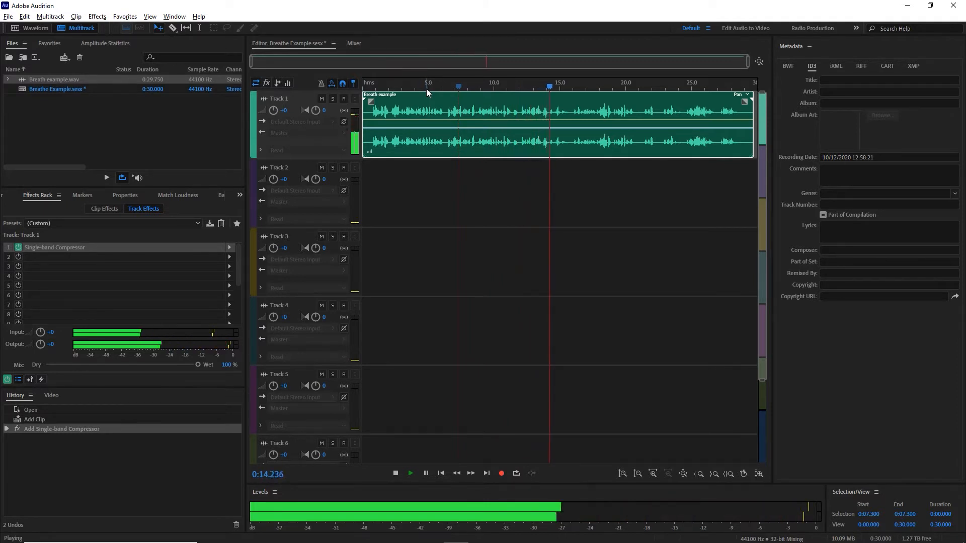
pyautogui.press('space')
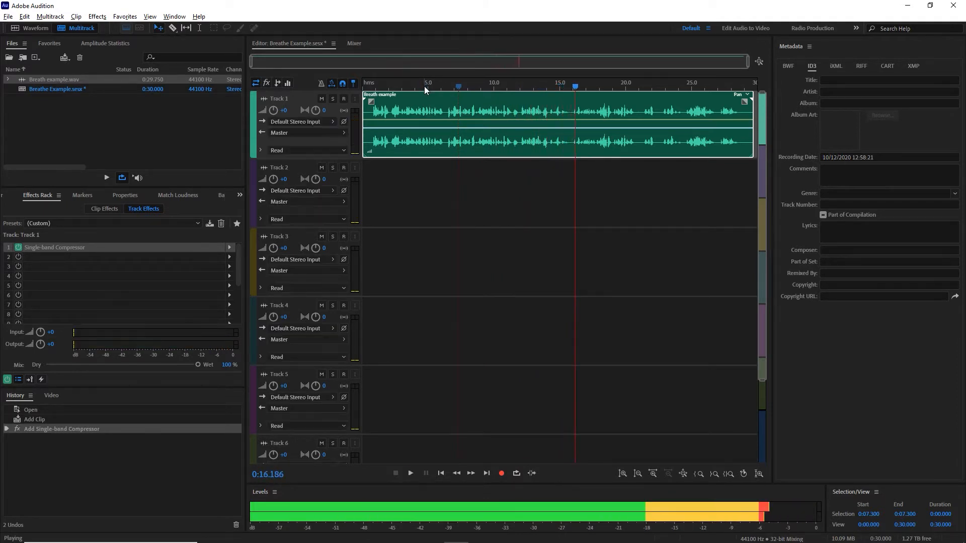
pyautogui.click(624, 87)
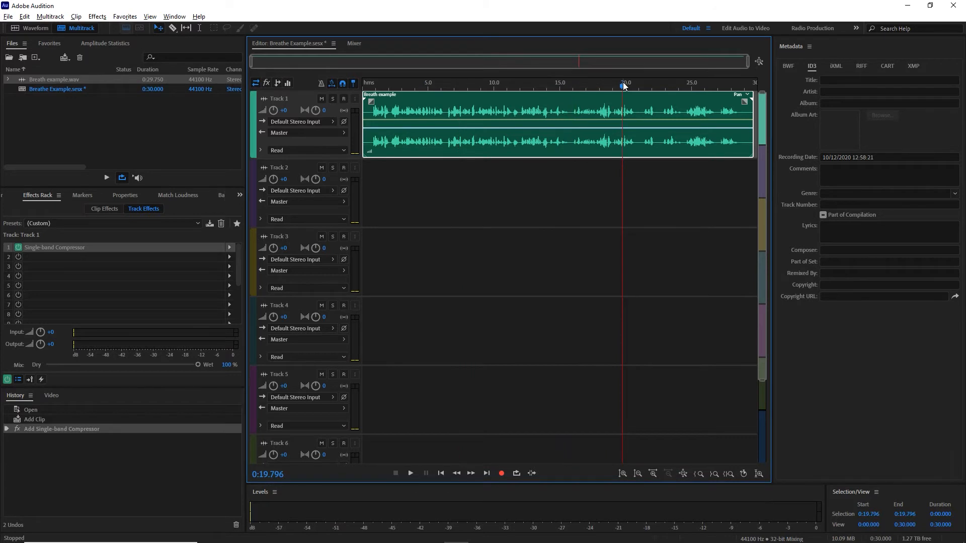
pyautogui.press('space')
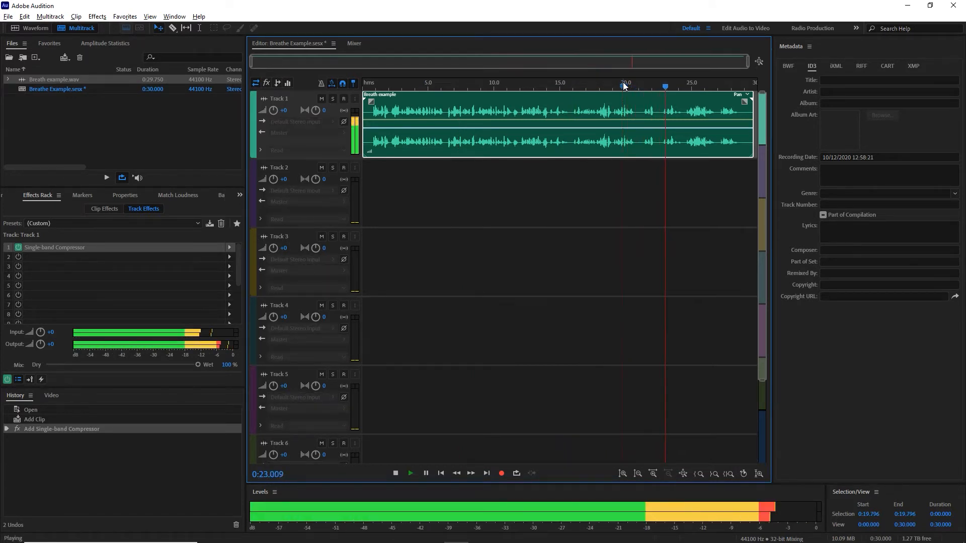
pyautogui.press('space')
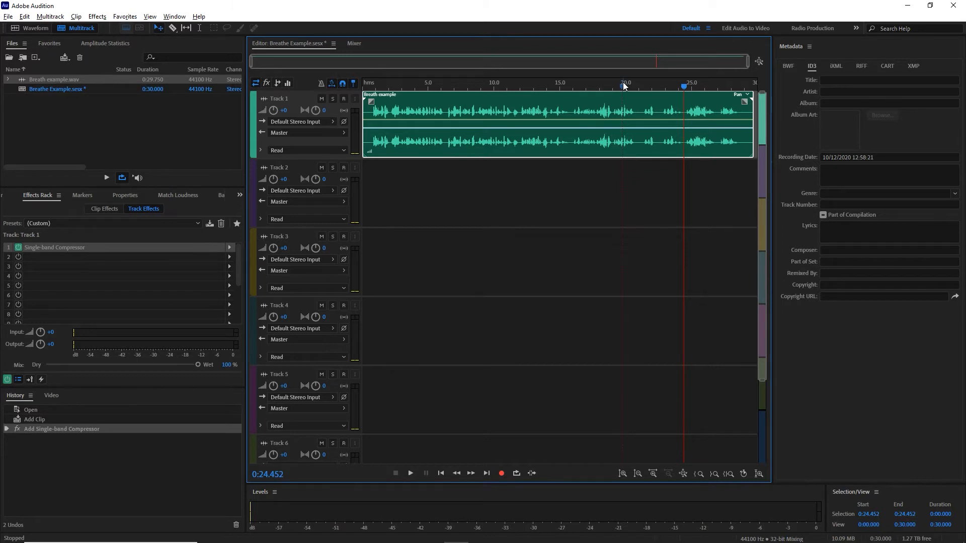
# Return the playhead to the session start and open the Breath example clip in the waveform editor
pyautogui.press('Home')
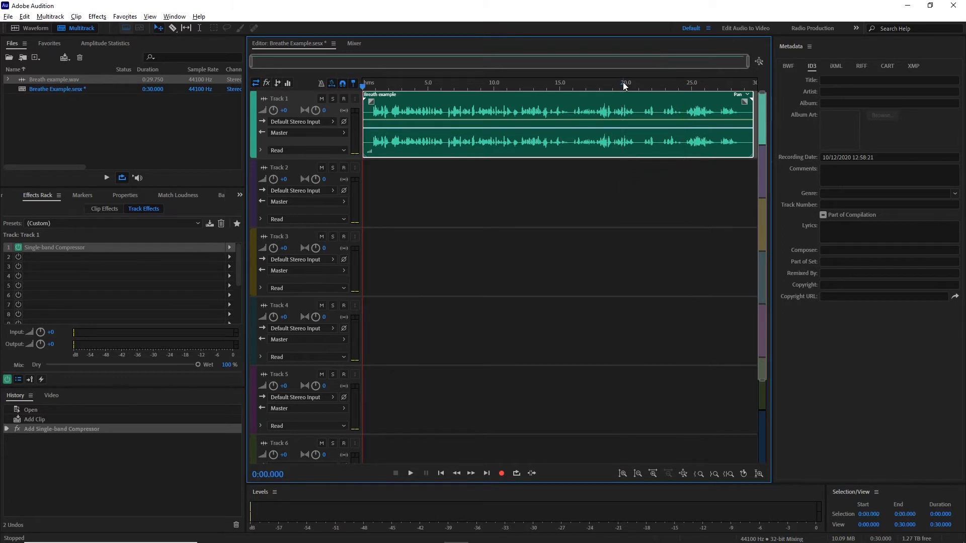
pyautogui.scroll(4, 623, 85)
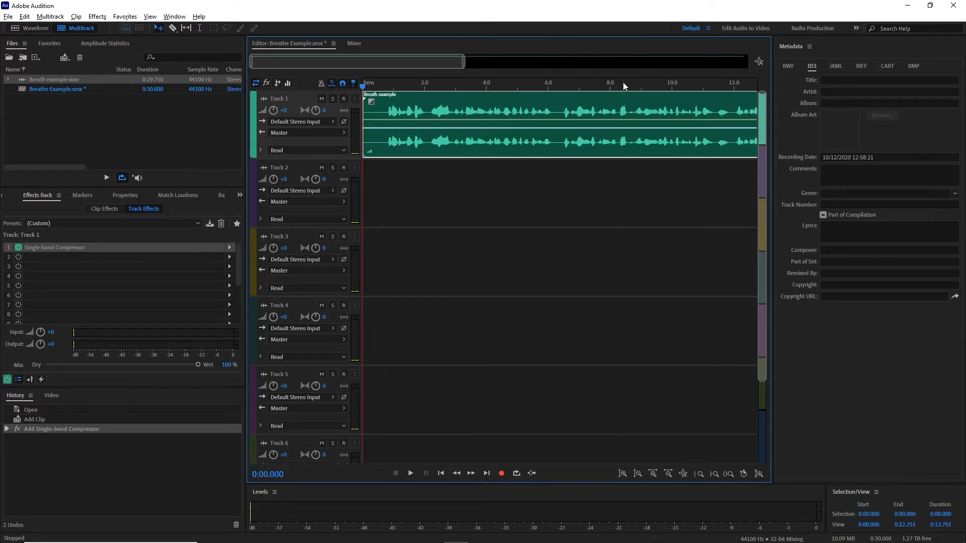
pyautogui.doubleClick(556, 107)
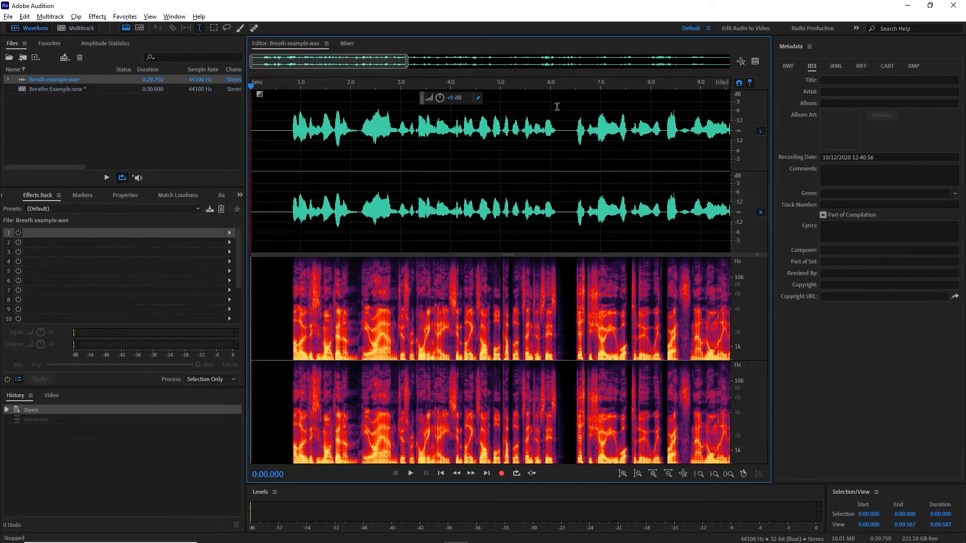
# Play the unprocessed recording from about 5.8 s and again from near its start to locate the pause after 6 s
pyautogui.click(542, 217)
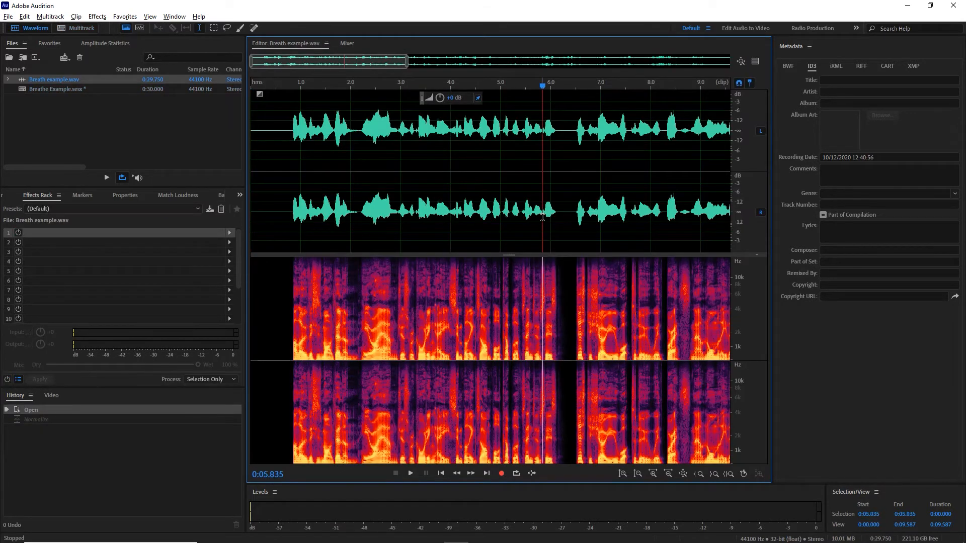
pyautogui.press('space')
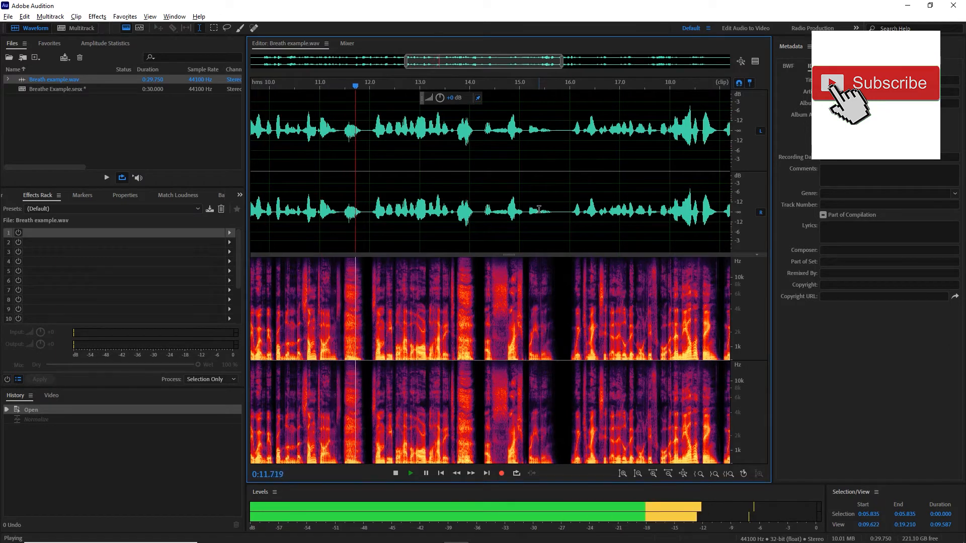
pyautogui.press('Home')
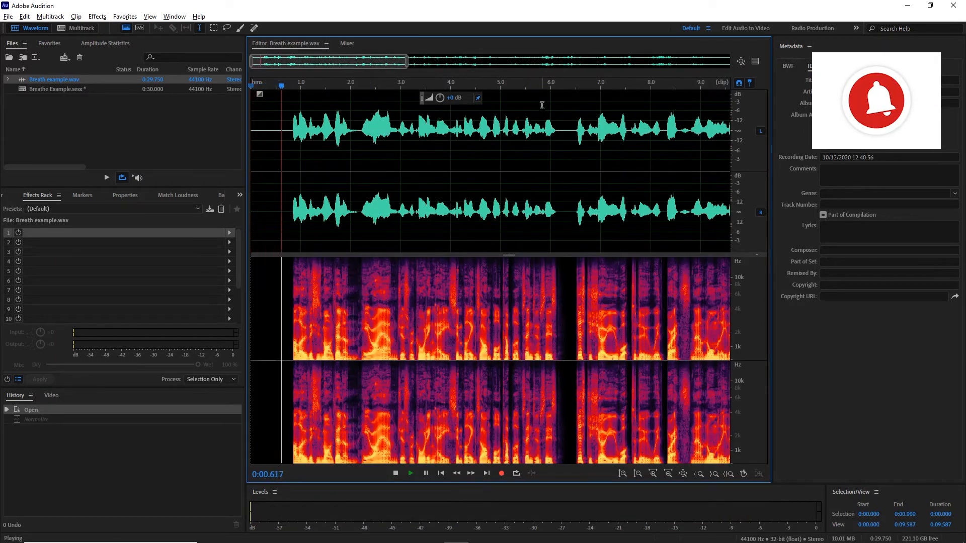
pyautogui.click(537, 89)
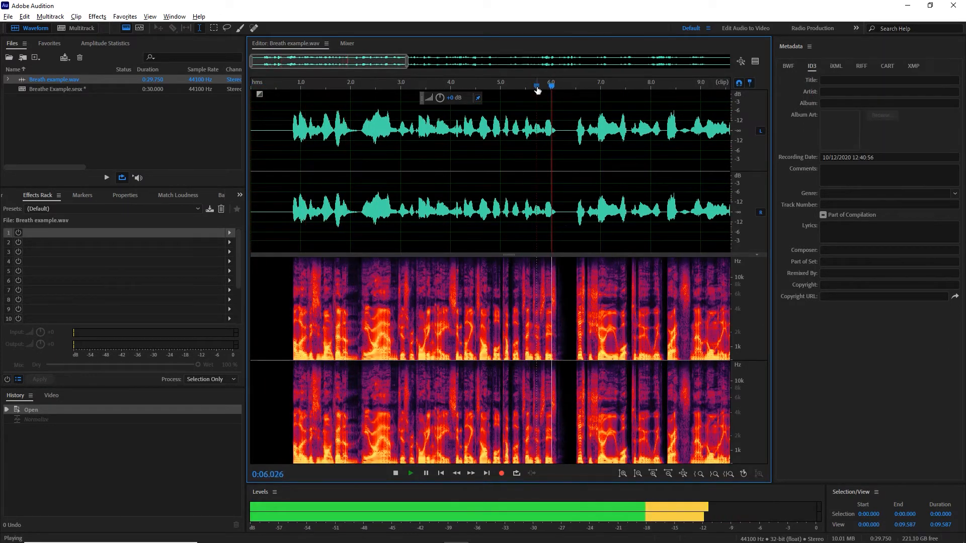
pyautogui.press('space')
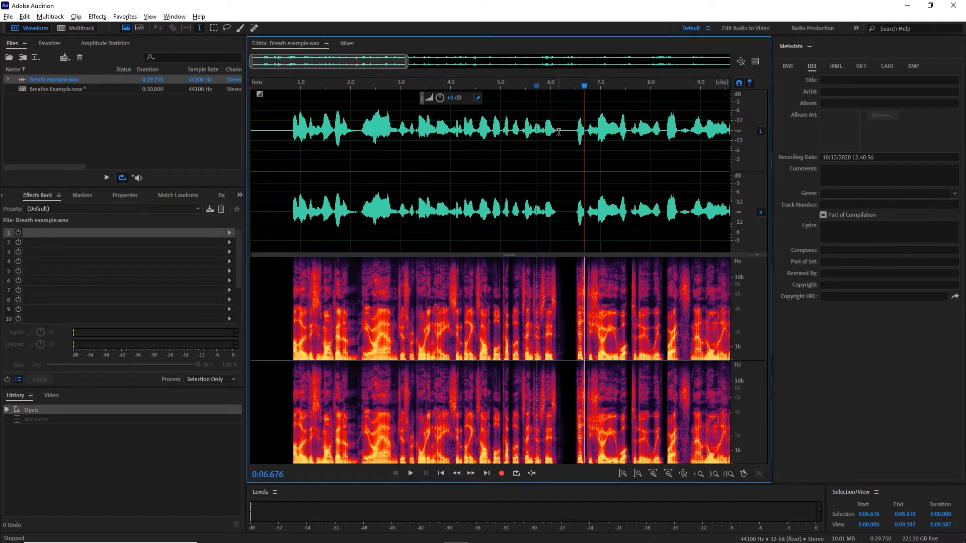
# Select the pause from about 6.16 to 6.50 s, try normalizing it, and undo the normalization
pyautogui.moveTo(559, 132); pyautogui.dragTo(575, 133)
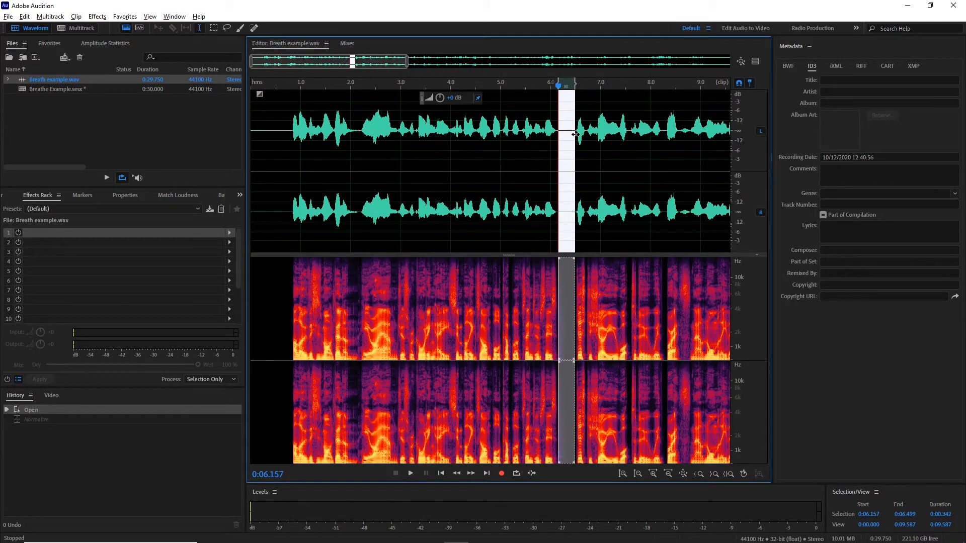
pyautogui.hotkey('ctrl', 'r')
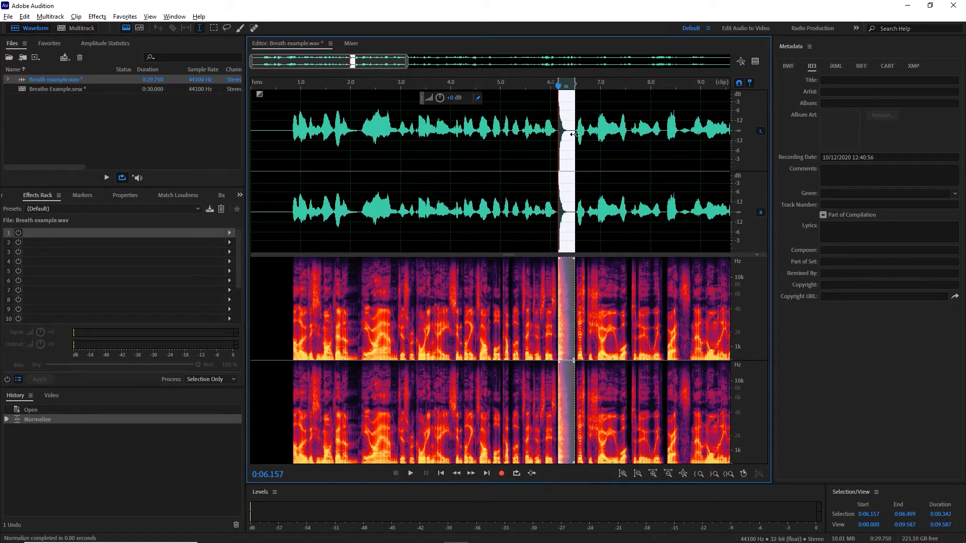
pyautogui.hotkey('ctrl', 'z')
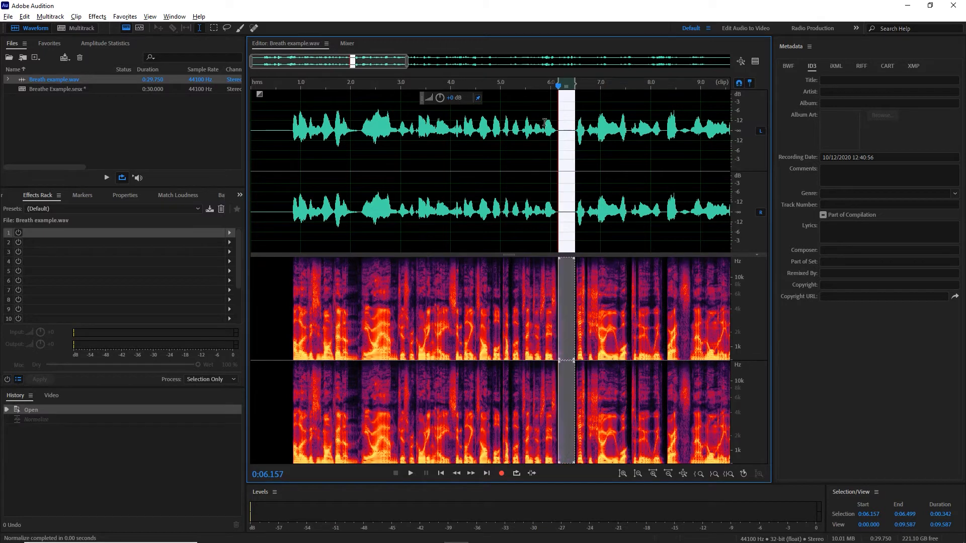
# Scan the amplitude statistics of the selected pause to read its peak level, and clear the selection
pyautogui.click(104, 44)
pyautogui.click(177, 18)
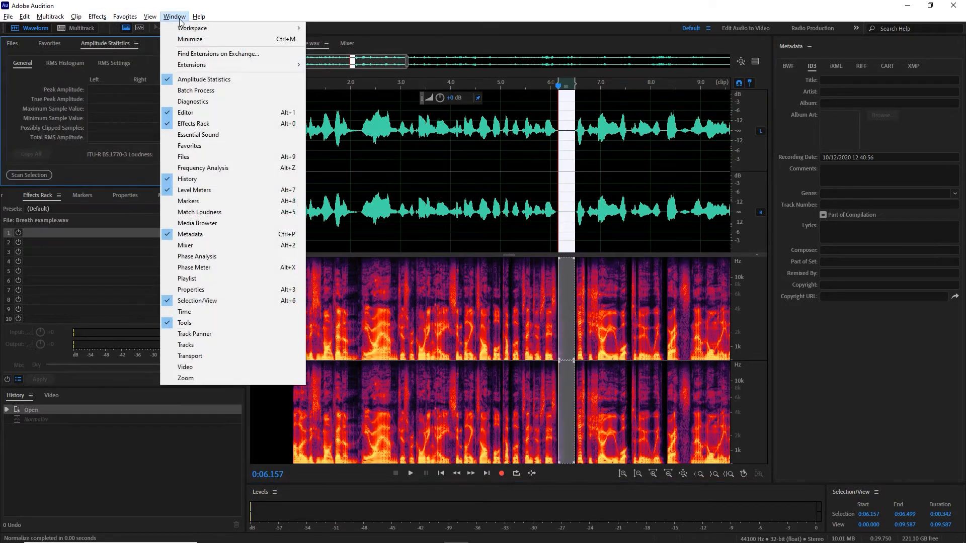
pyautogui.click(15, 176)
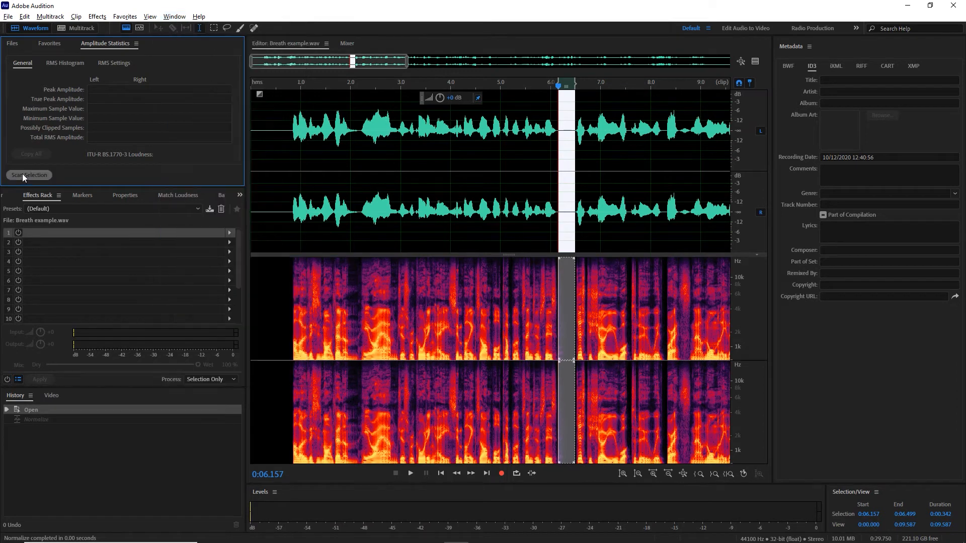
pyautogui.click(22, 174)
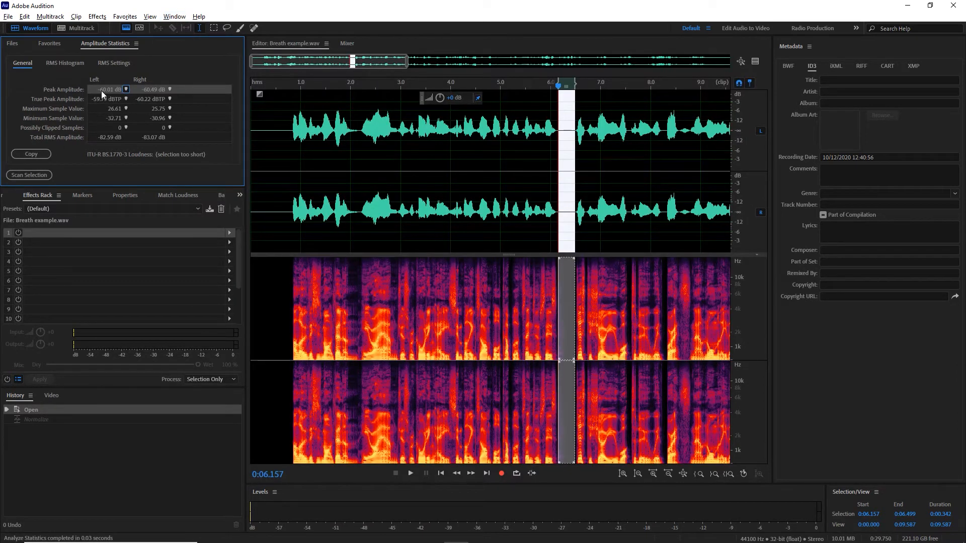
pyautogui.click(520, 177)
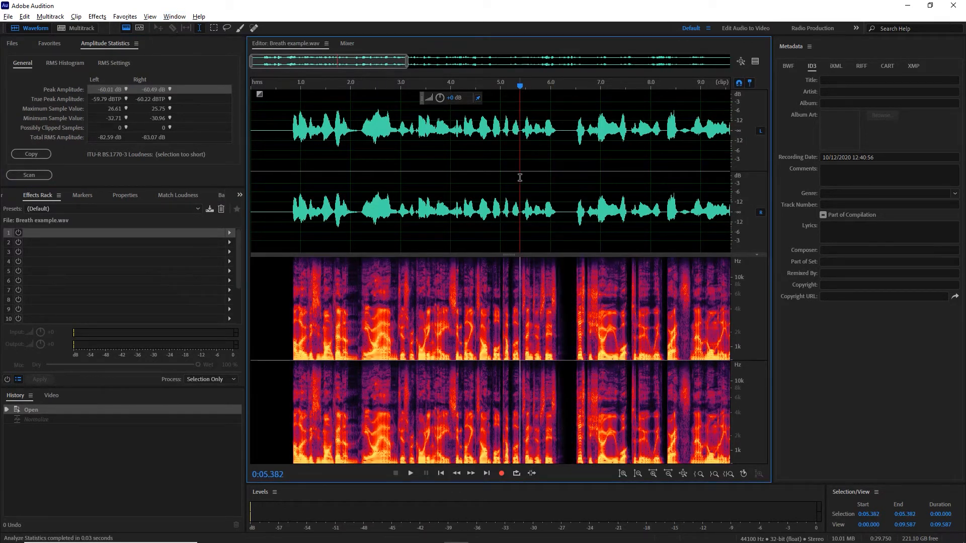
pyautogui.scroll(-3, 558, 179)
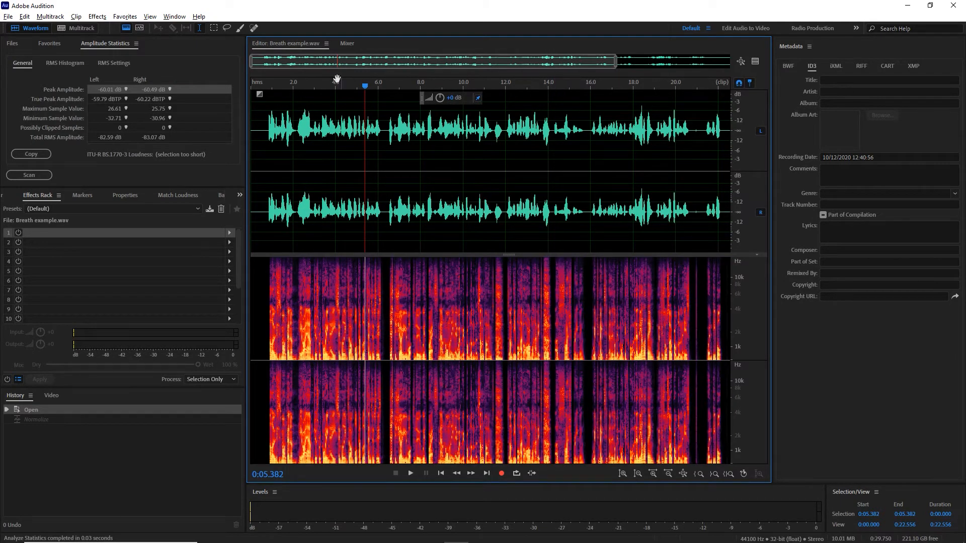
# Return to the multitrack session and move Track 1's Single-band Compressor to effect slot 2
pyautogui.click(16, 45)
pyautogui.click(77, 28)
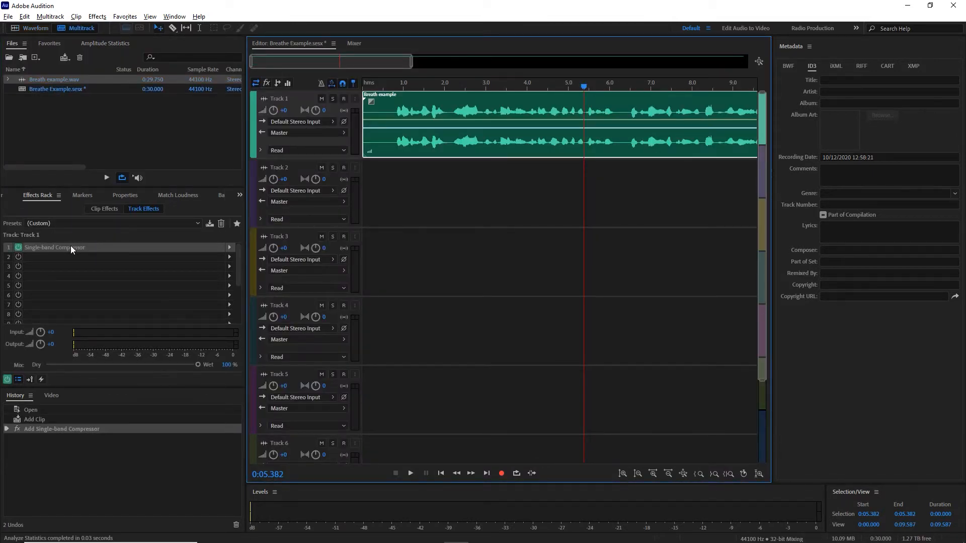
pyautogui.moveTo(70, 246); pyautogui.dragTo(78, 256)
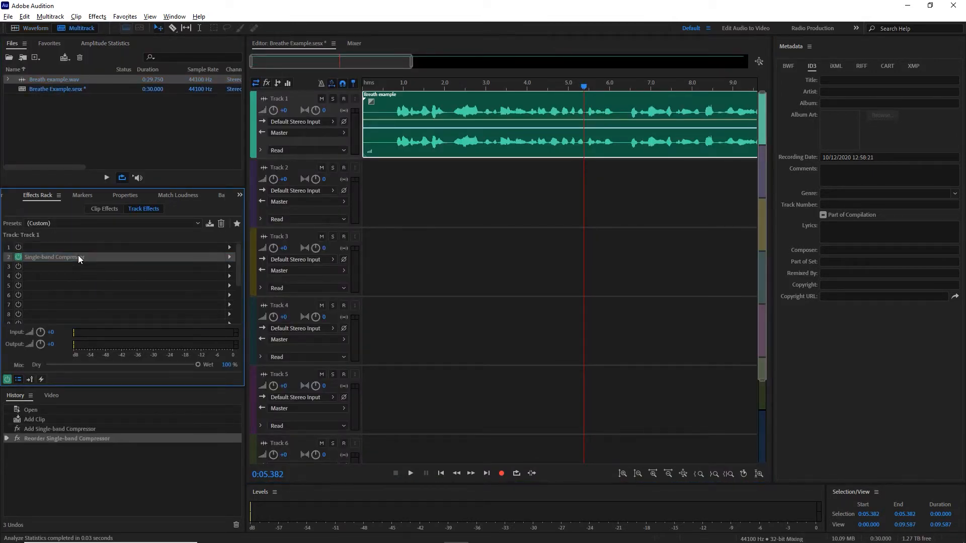
# Add a Dynamics effect in slot 1 of Track 1, set its AutoGate threshold to -60 dB, and close its settings
pyautogui.click(230, 248)
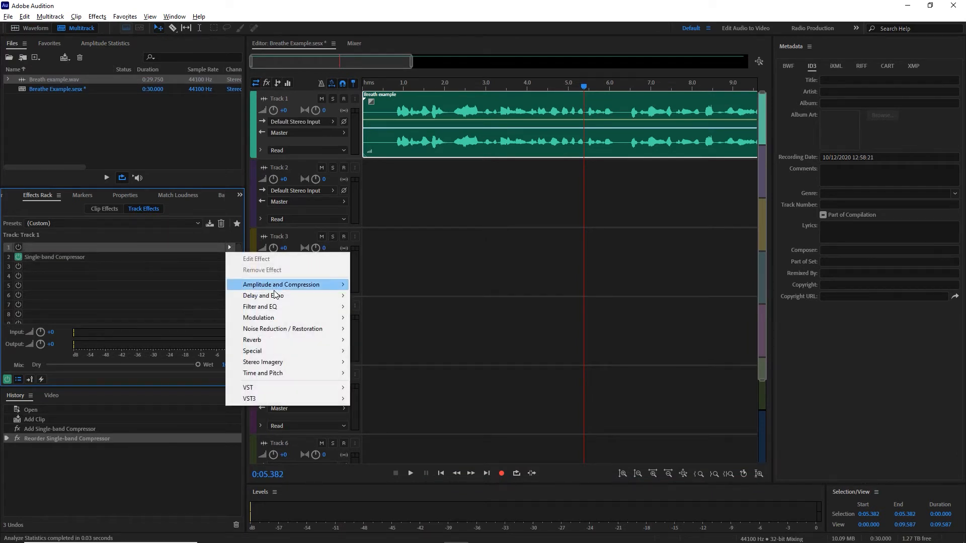
pyautogui.moveTo(281, 285)
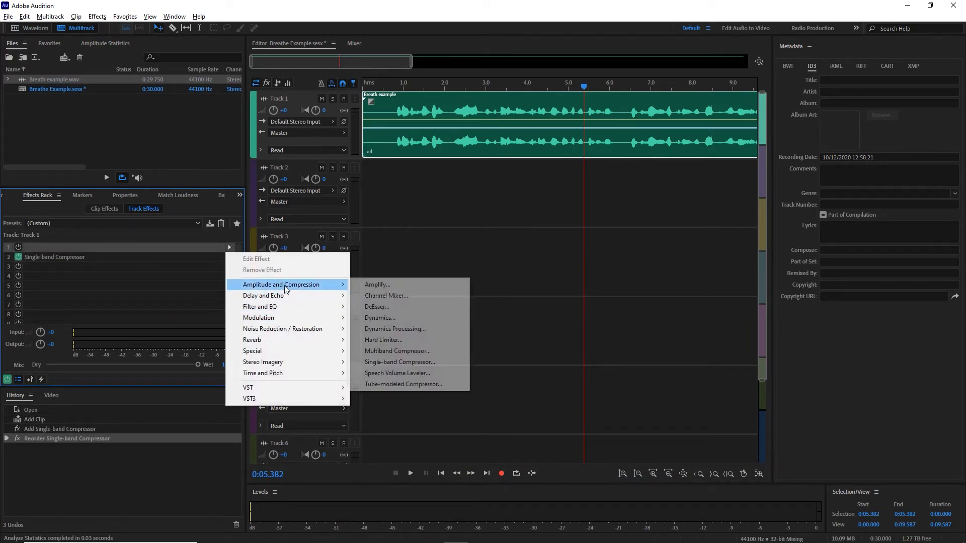
pyautogui.click(384, 317)
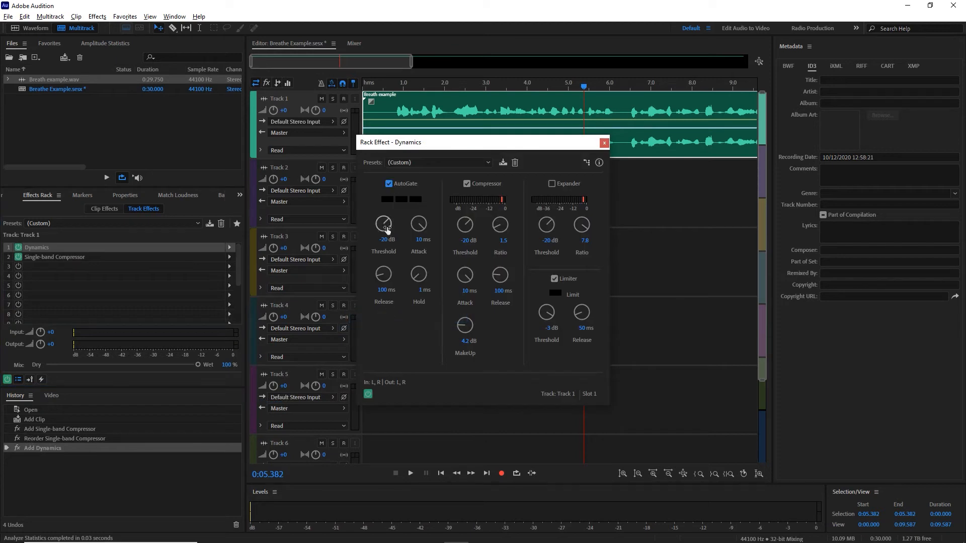
pyautogui.click(381, 239)
pyautogui.write('-60')
pyautogui.press('Return')
pyautogui.click(605, 145)
# Play the gated track from about 5.4 s, 4.8 s and 10.8 s to judge the pauses and breaths
pyautogui.press('space')
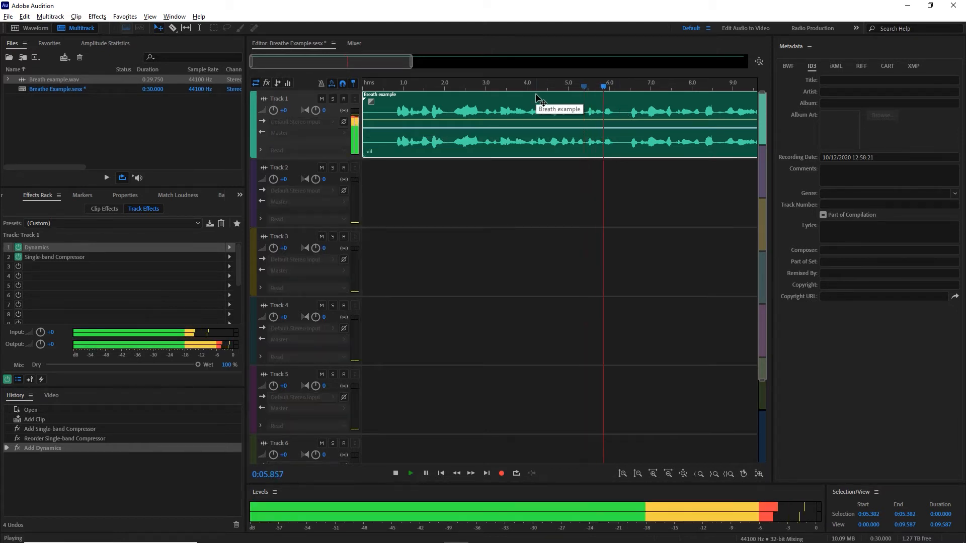
pyautogui.press('space')
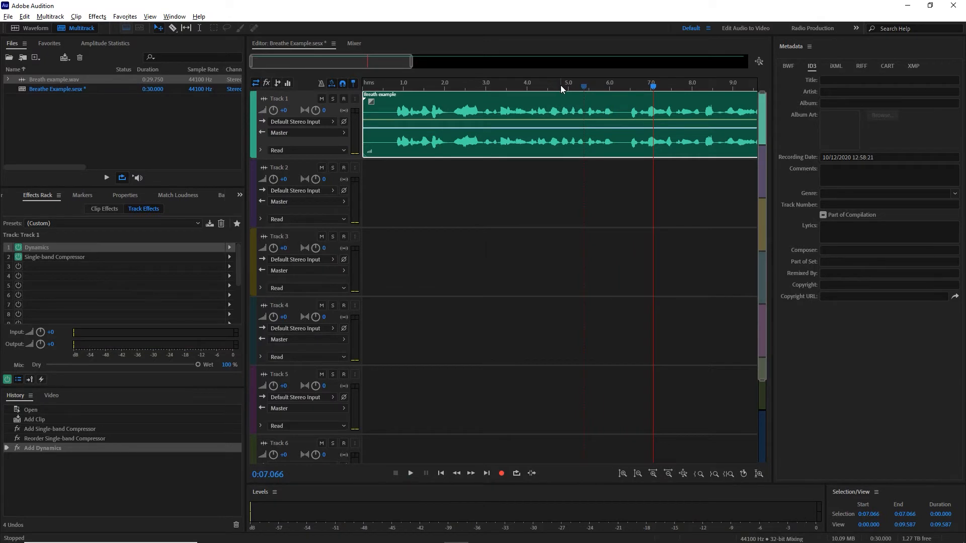
pyautogui.click(560, 86)
pyautogui.press('space')
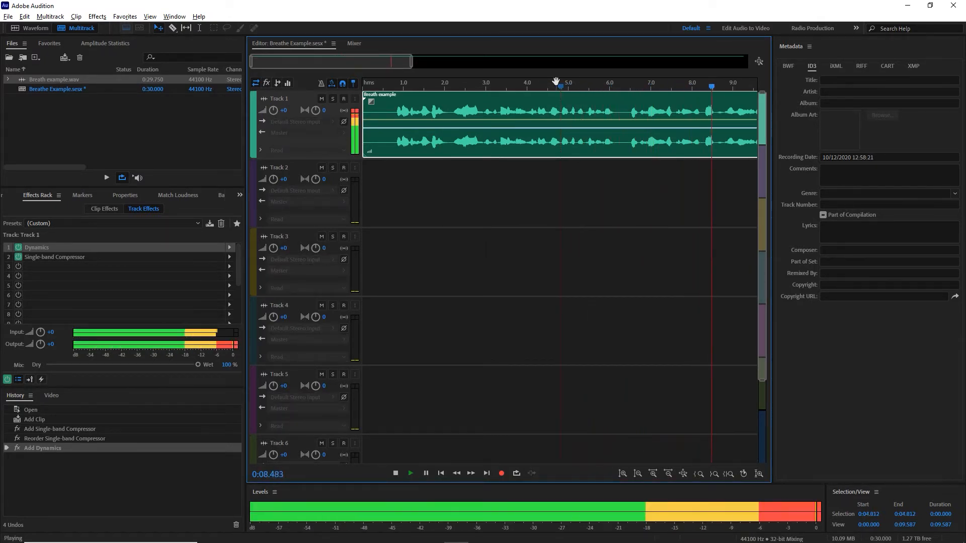
pyautogui.press('space')
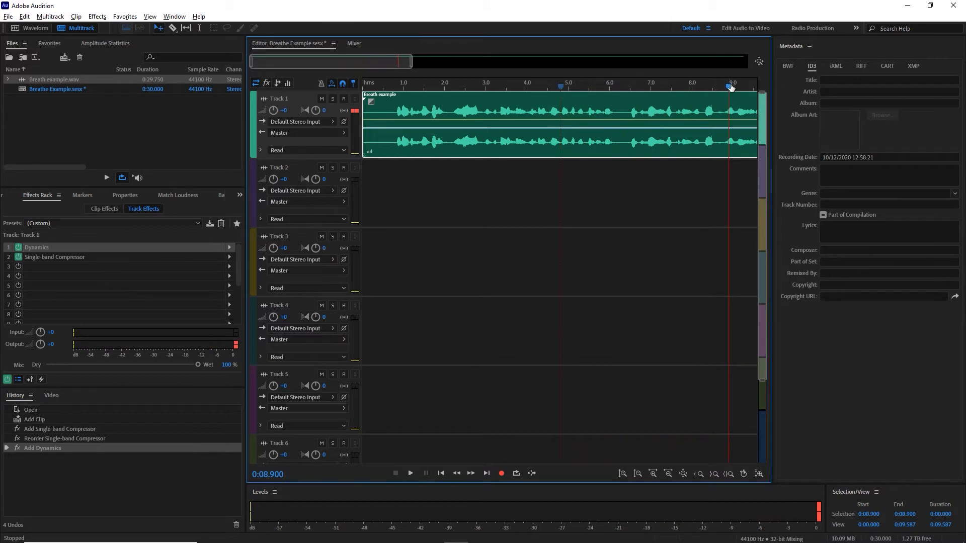
pyautogui.moveTo(730, 85)
pyautogui.mouseDown()
pyautogui.moveTo(755, 88)
pyautogui.moveTo(640, 93)
pyautogui.mouseUp()
pyautogui.press('space')
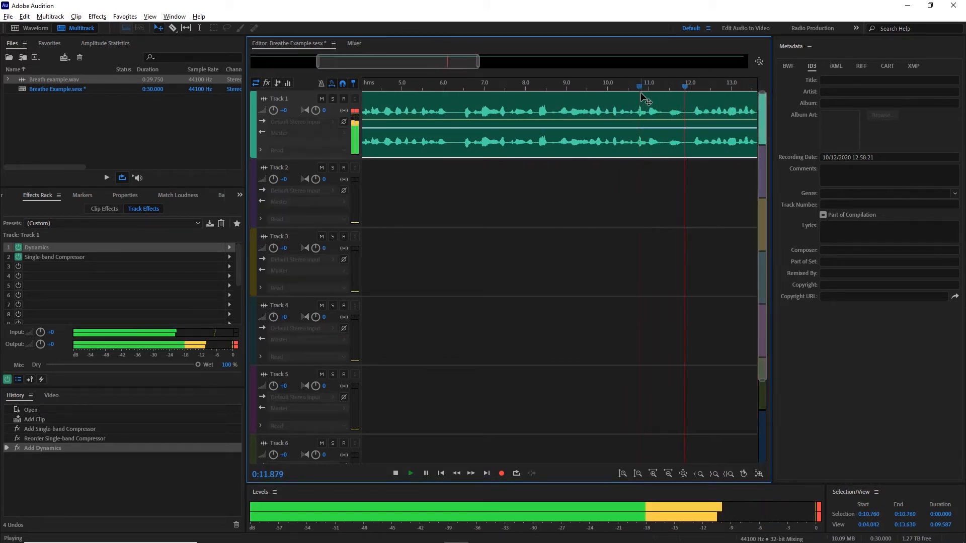
pyautogui.press('space')
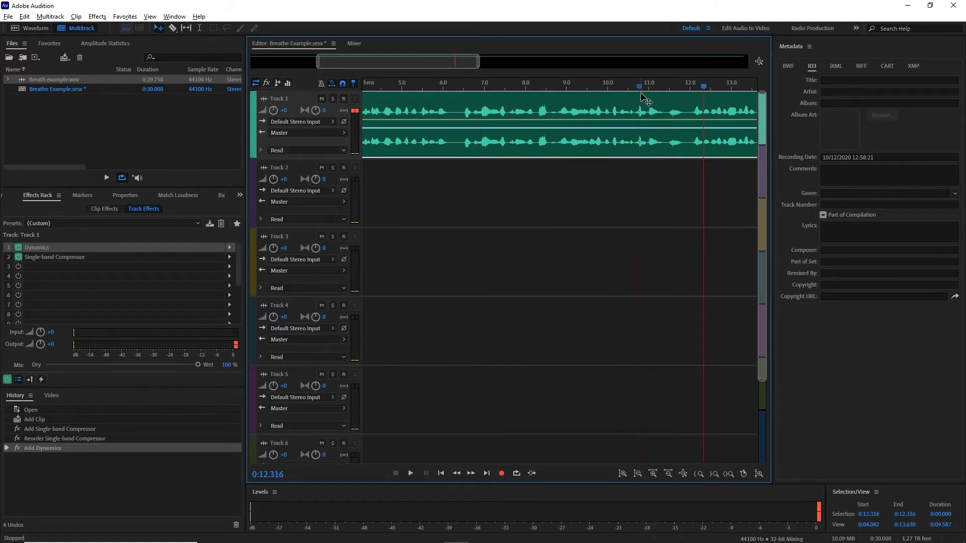
# Open the Breath example clip in the waveform editor and scan the amplitude statistics of the breath from about 11.43 to 12 s
pyautogui.doubleClick(672, 110)
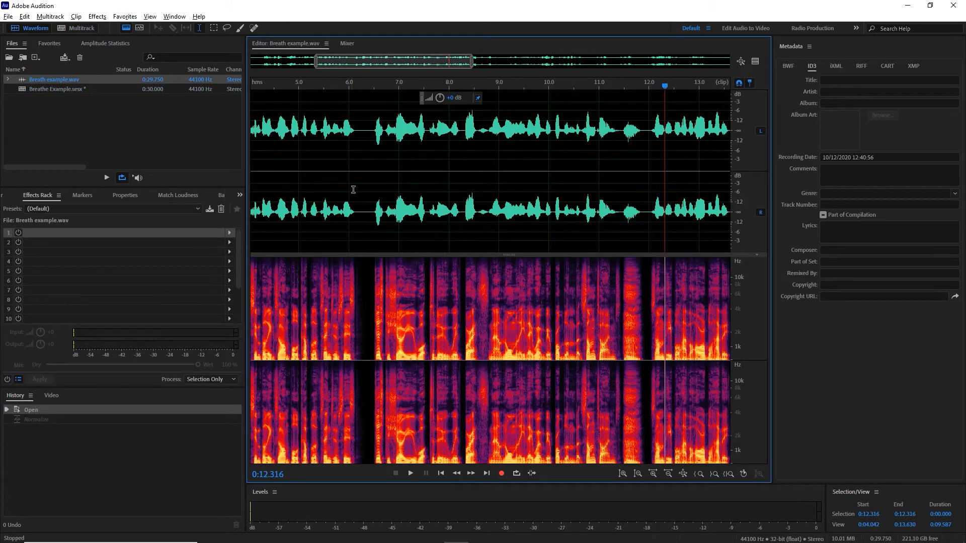
pyautogui.moveTo(620, 146); pyautogui.dragTo(649, 150)
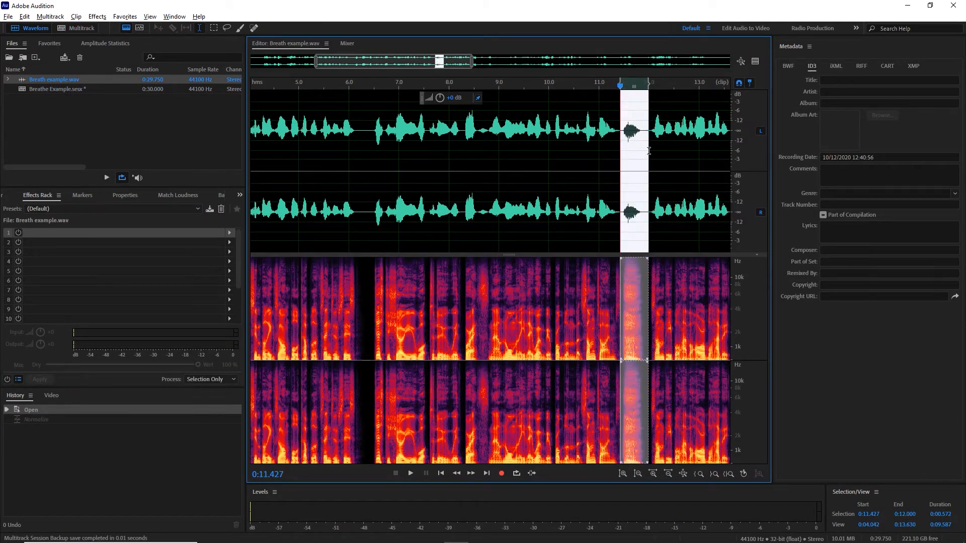
pyautogui.click(106, 43)
pyautogui.click(26, 174)
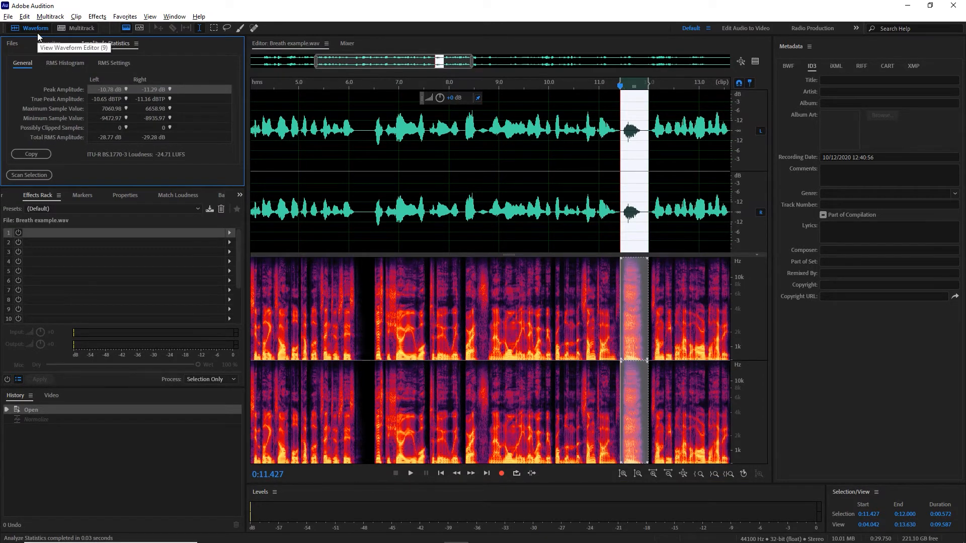
# Return to the multitrack session, set the Dynamics AutoGate threshold on Track 1 to -10 dB, and close the effect
pyautogui.click(75, 28)
pyautogui.click(12, 44)
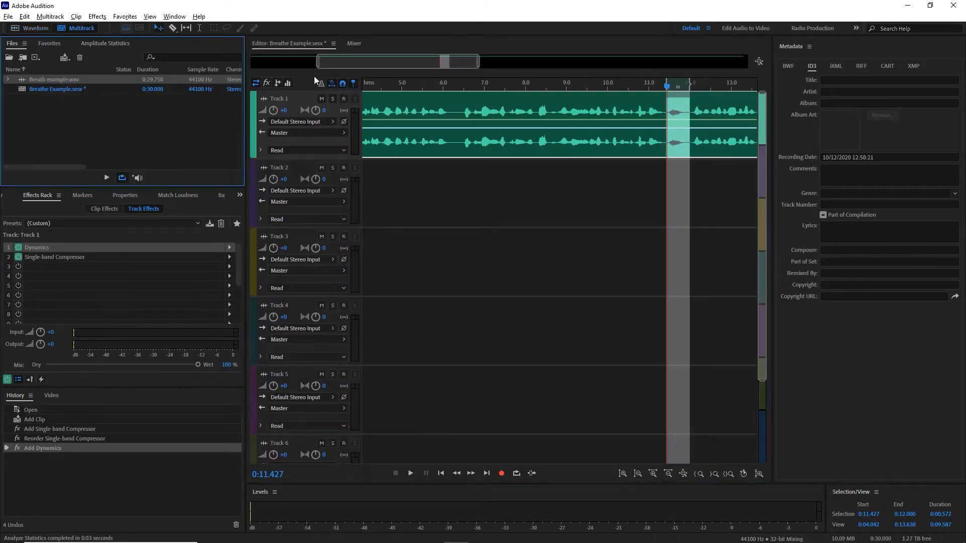
pyautogui.doubleClick(38, 248)
pyautogui.click(381, 240)
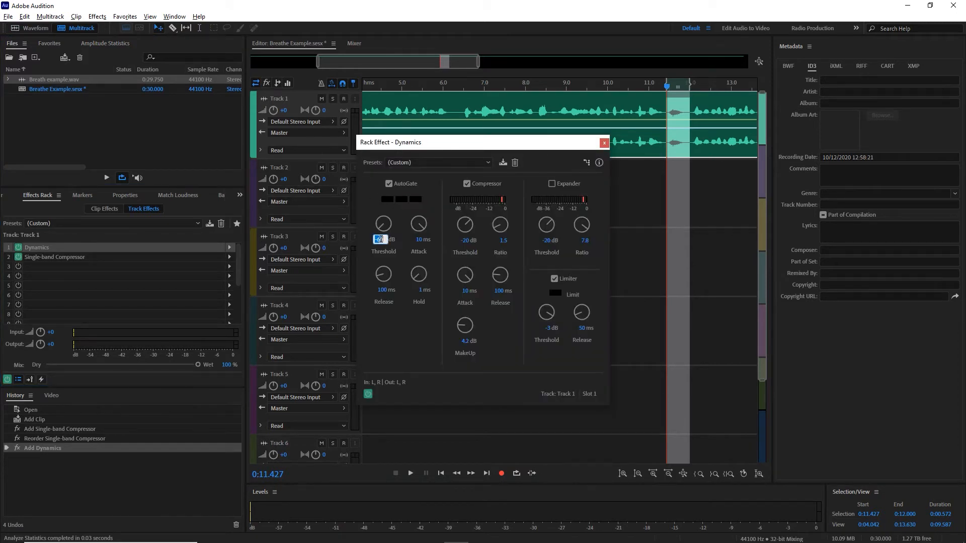
pyautogui.write('-10')
pyautogui.press('Return')
pyautogui.click(604, 143)
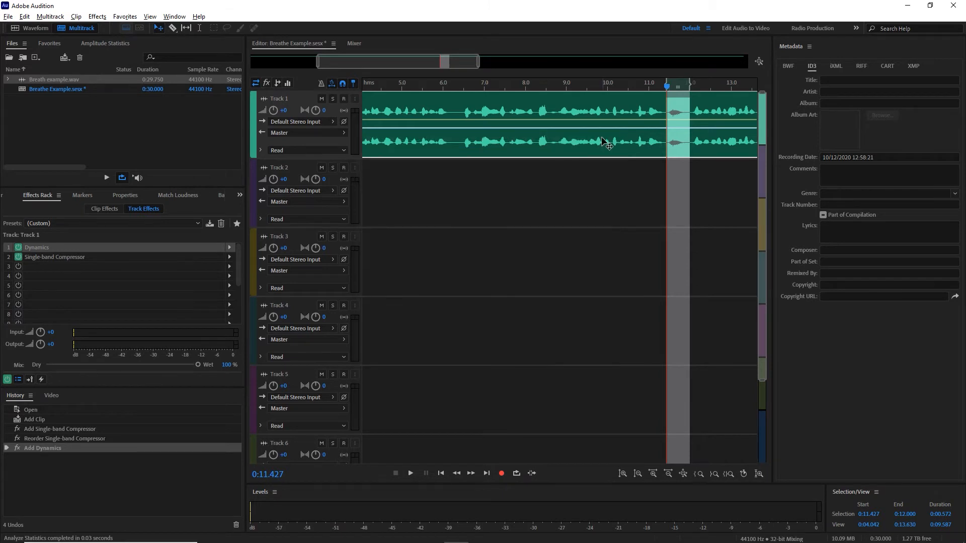
# Play the selected breath, play the gated track from about 6 s to beyond the breath, and return the playhead to the start
pyautogui.press('space')
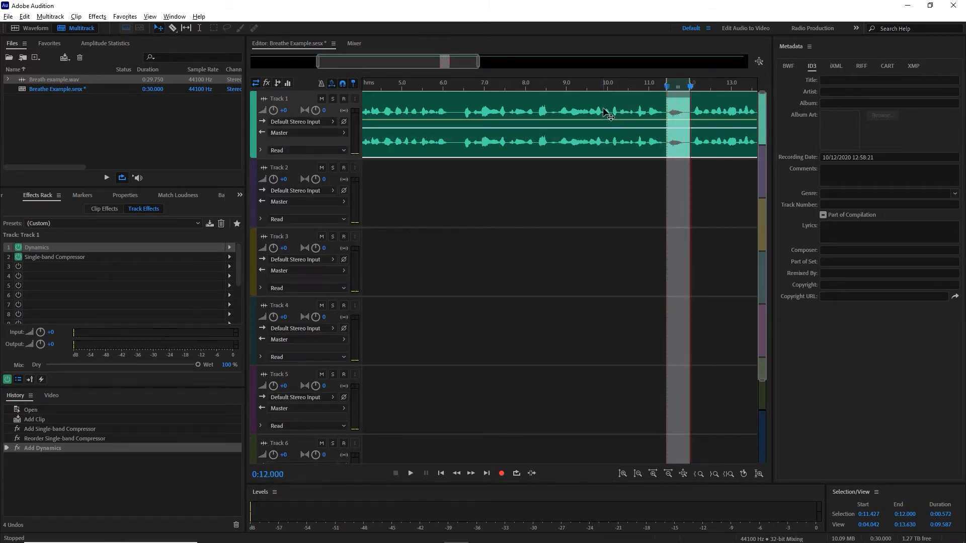
pyautogui.click(444, 88)
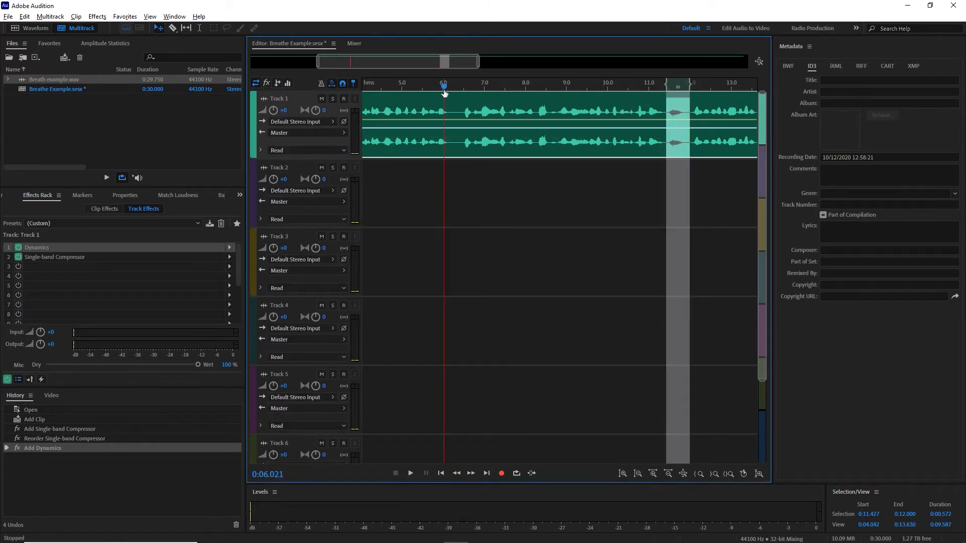
pyautogui.press('space')
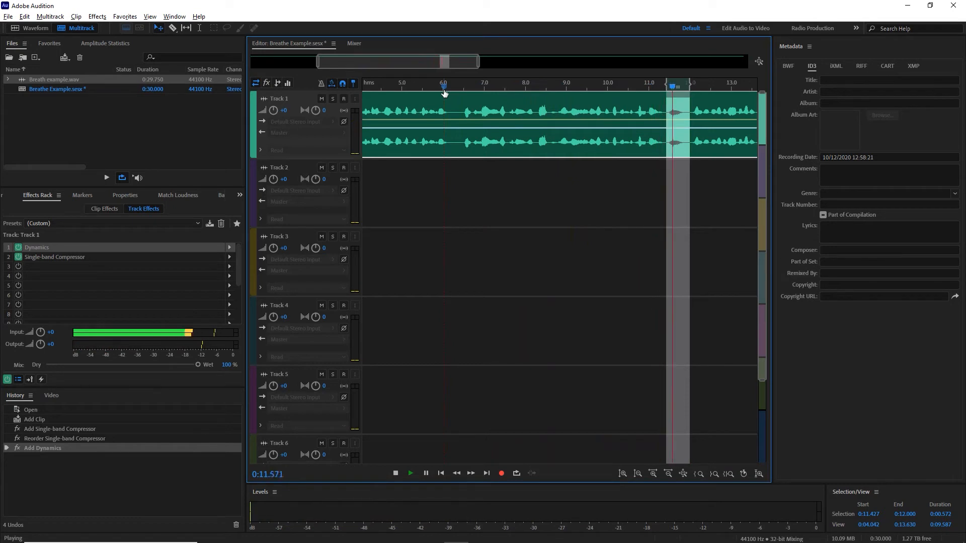
pyautogui.press('space')
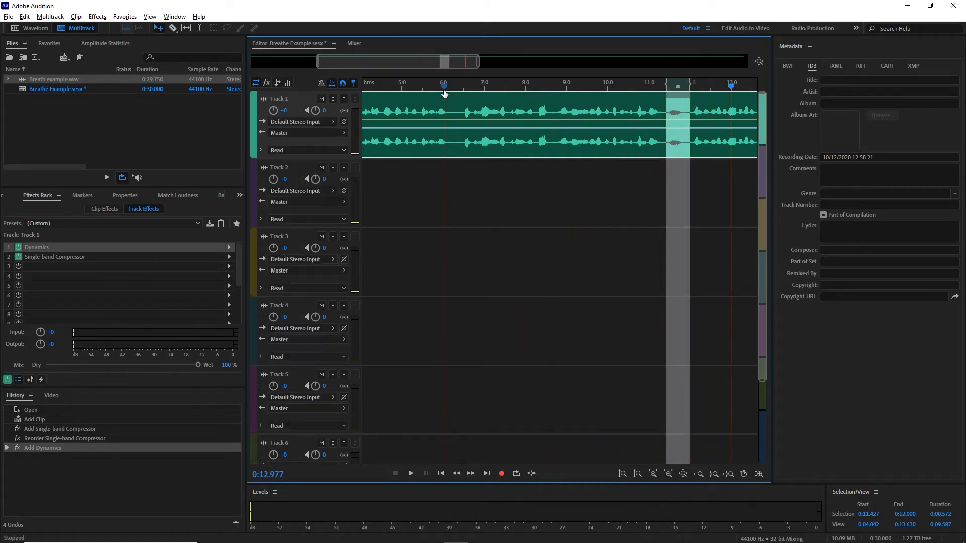
pyautogui.press('Home')
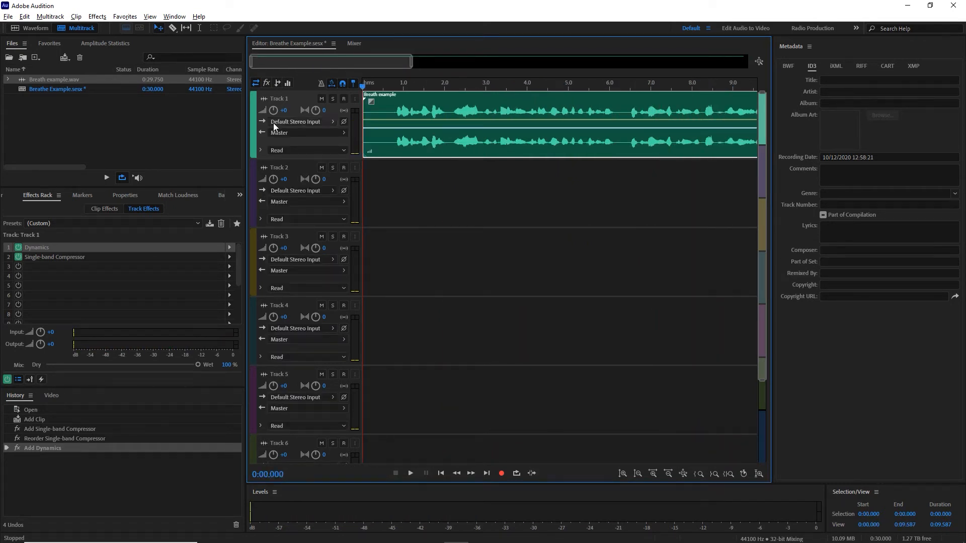
# Remove the Dynamics effect from Track 1 and play the track from about 0.55 s to just past the breath at 11.5 s
pyautogui.click(40, 250)
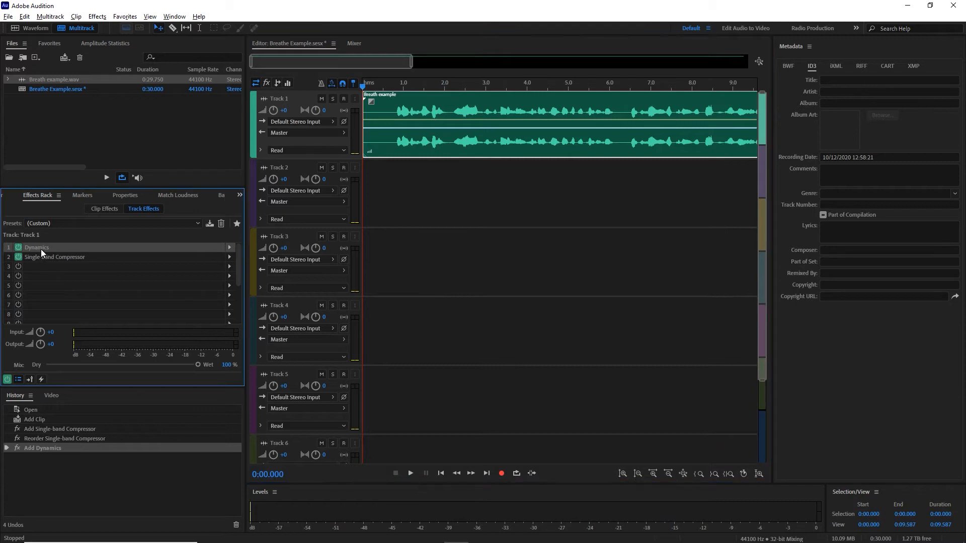
pyautogui.press('Delete')
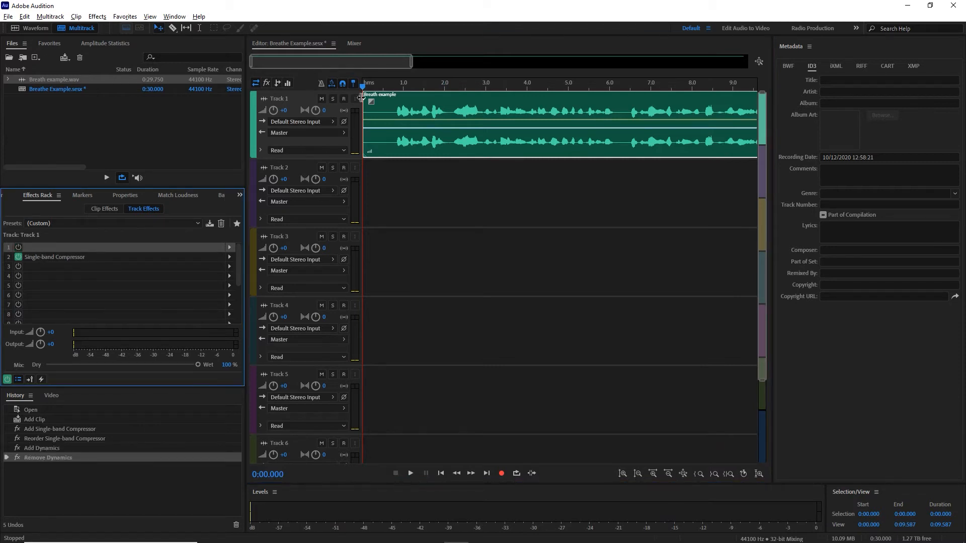
pyautogui.click(385, 86)
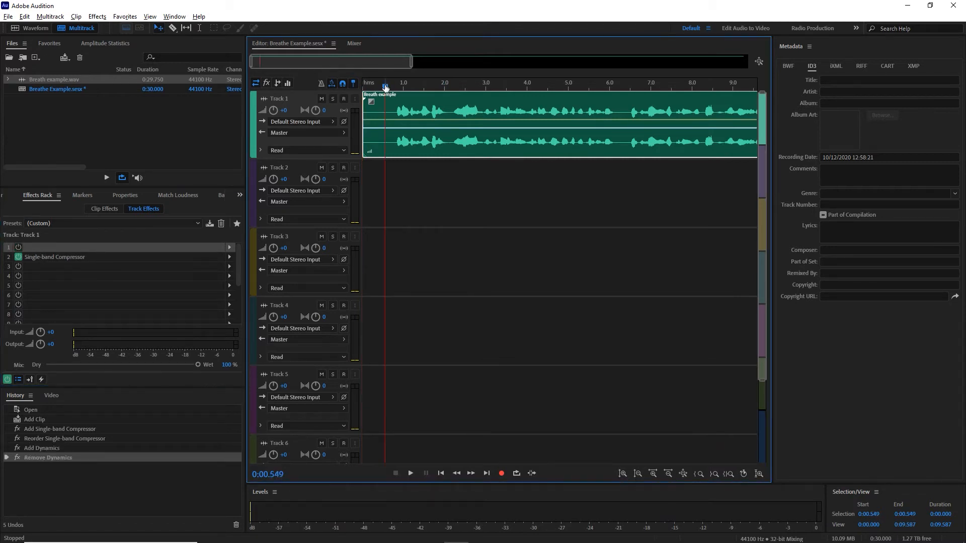
pyautogui.press('space')
pyautogui.scroll(1, 385, 87)
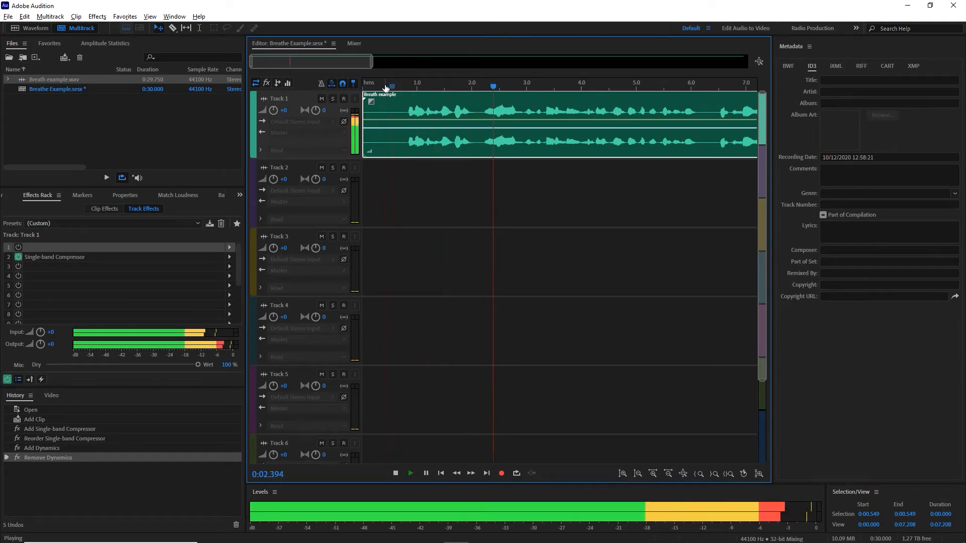
pyautogui.scroll(1, 385, 86)
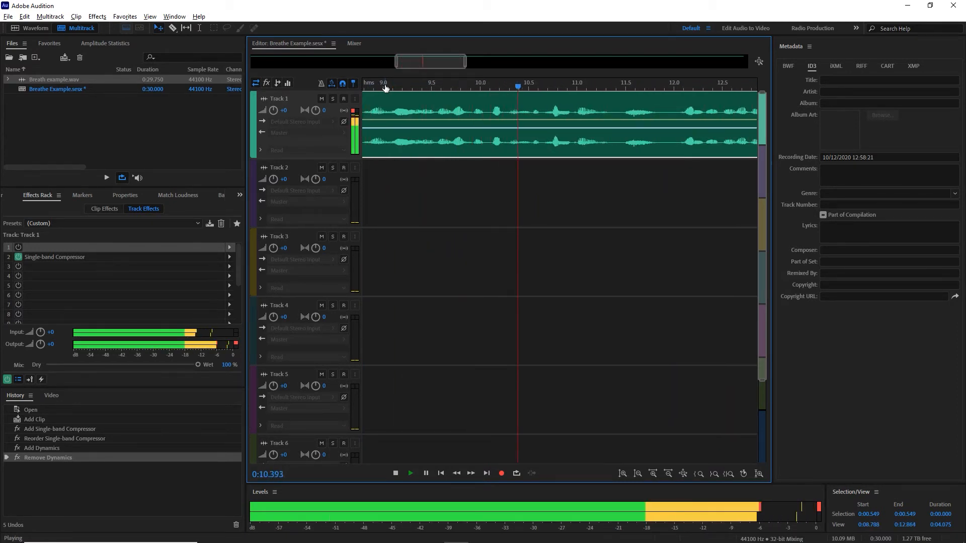
pyautogui.press('space')
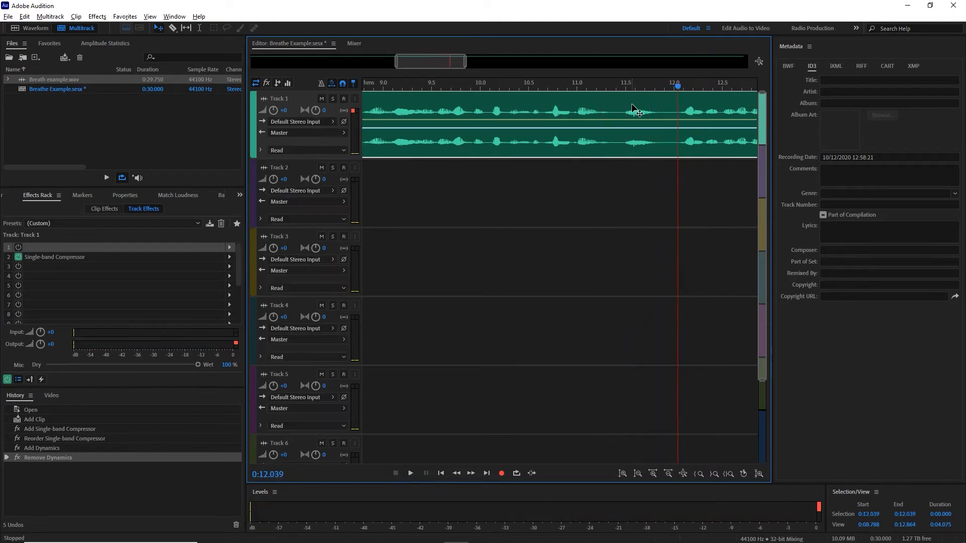
# Split the Track 1 clip at about 11.43 s and 11.92 s and delete the breath segment between the cuts, leaving a gap
pyautogui.click(619, 86)
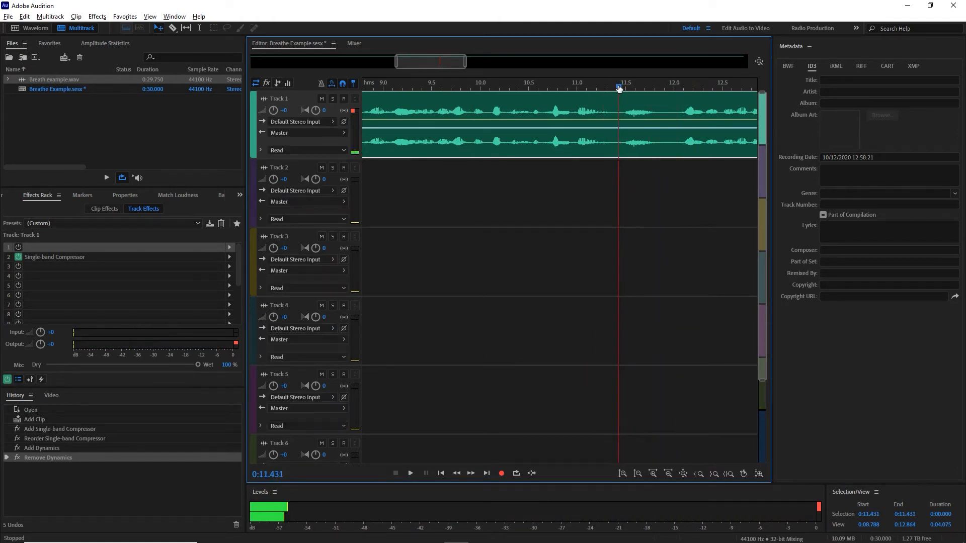
pyautogui.hotkey('ctrl', 'k')
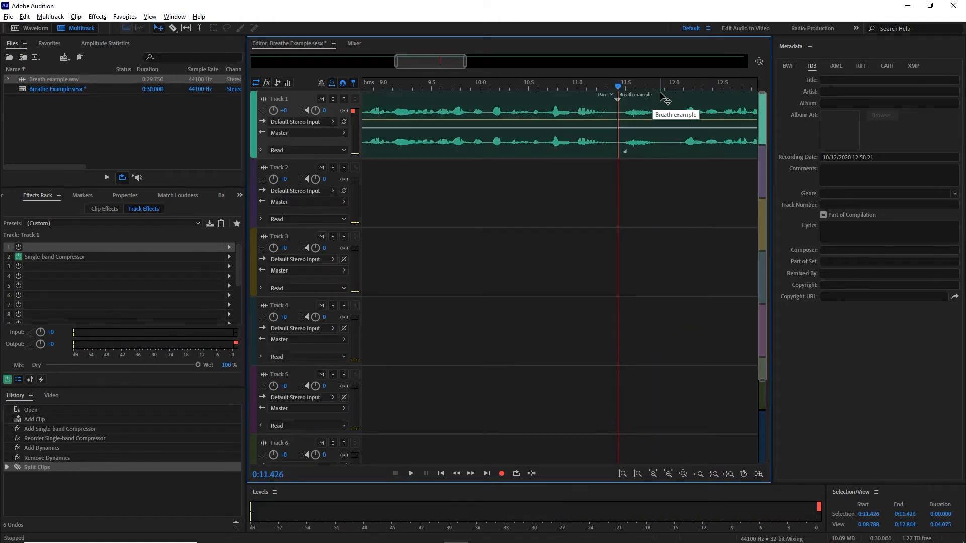
pyautogui.click(666, 86)
pyautogui.click(689, 105)
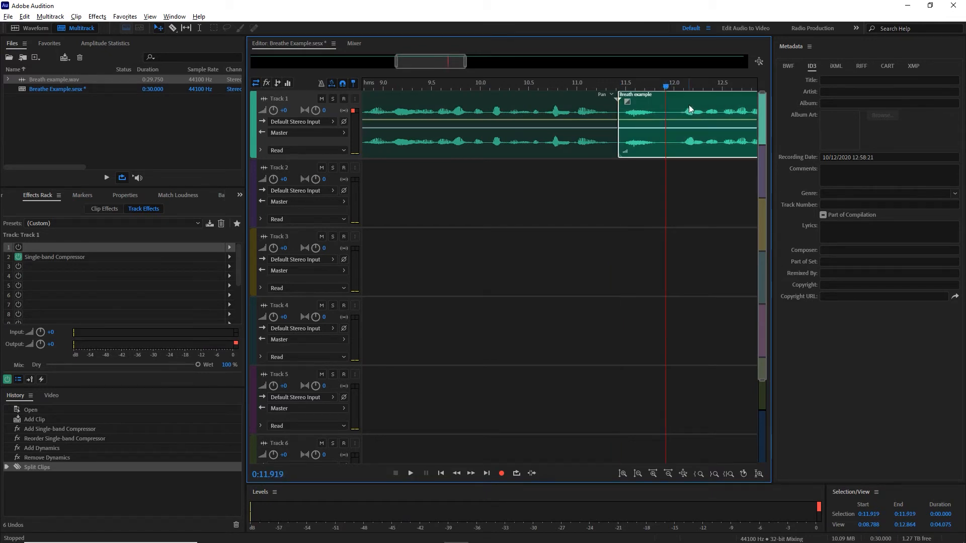
pyautogui.hotkey('ctrl', 'k')
pyautogui.click(643, 110)
pyautogui.press('Delete')
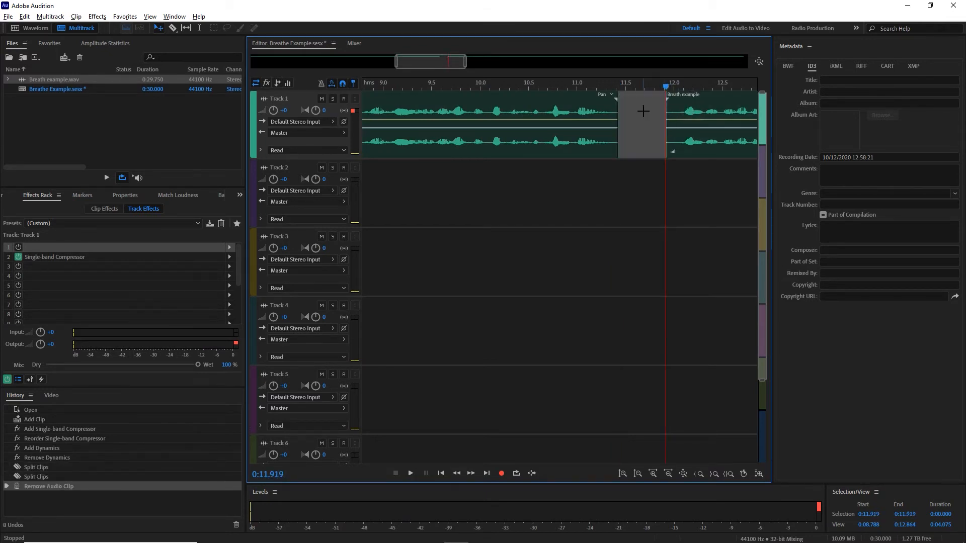
# Move the clip after the gap earlier until it slightly overlaps the end of the preceding clip
pyautogui.moveTo(699, 107); pyautogui.dragTo(652, 108)
pyautogui.scroll(3, 654, 111)
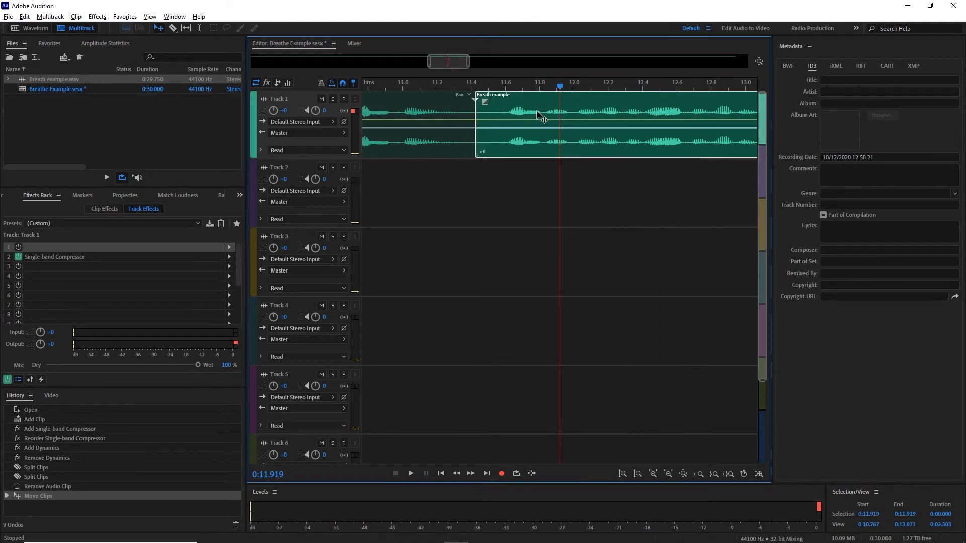
pyautogui.moveTo(531, 107); pyautogui.dragTo(530, 108)
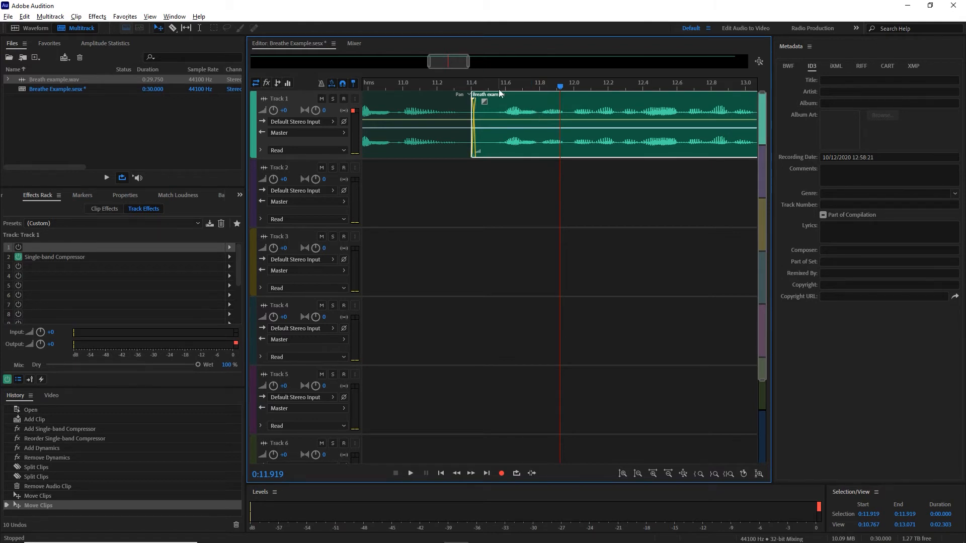
# Play across the closed join from about 9.7 s and 10.6 s to judge how the speech flows without the breath
pyautogui.moveTo(369, 86); pyautogui.dragTo(342, 73)
pyautogui.press('space')
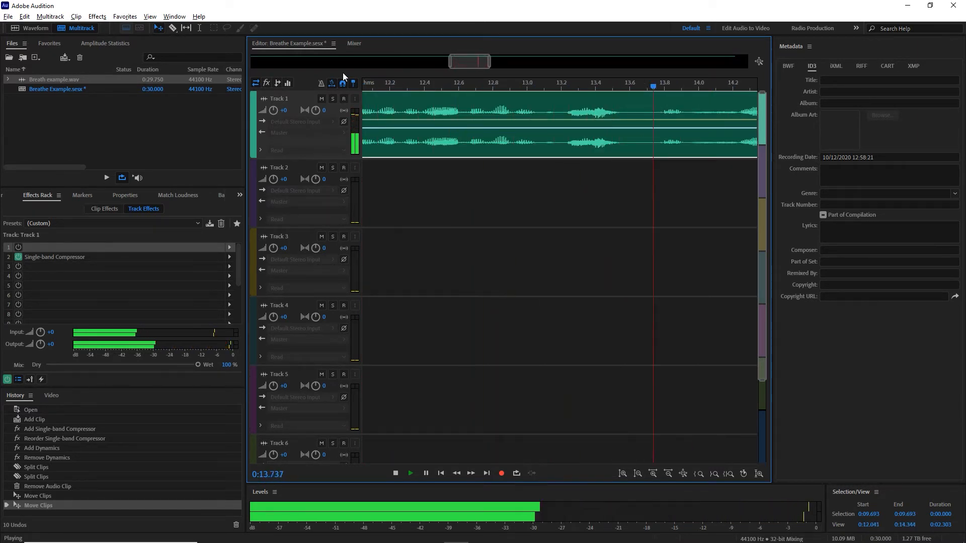
pyautogui.press('space')
pyautogui.scroll(-6, 342, 72)
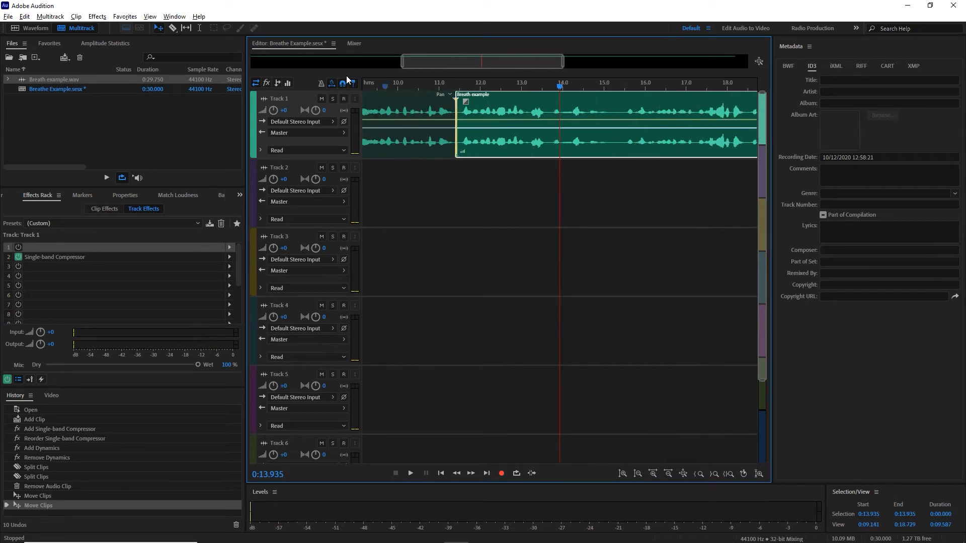
pyautogui.click(461, 92)
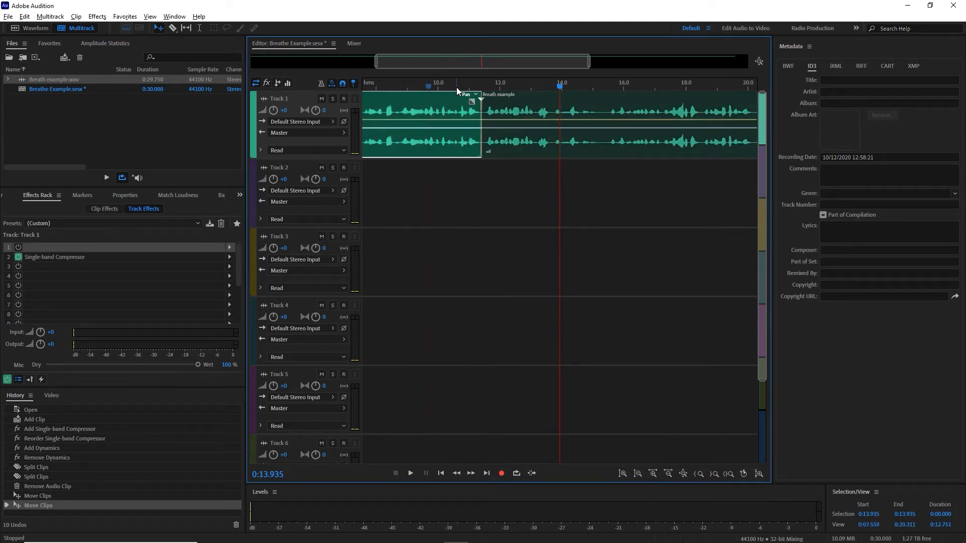
pyautogui.click(455, 86)
pyautogui.press('space')
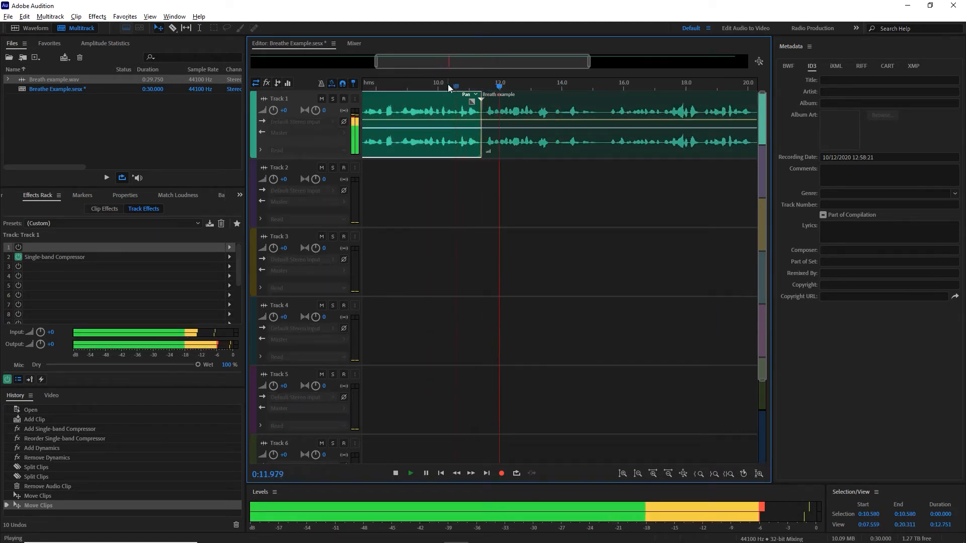
pyautogui.press('space')
# Undo both clip moves, the breath deletion and the split at about 11.92 s
pyautogui.hotkey('ctrl', 'z')
pyautogui.hotkey('ctrl', 'z')
pyautogui.hotkey('ctrl', 'z')
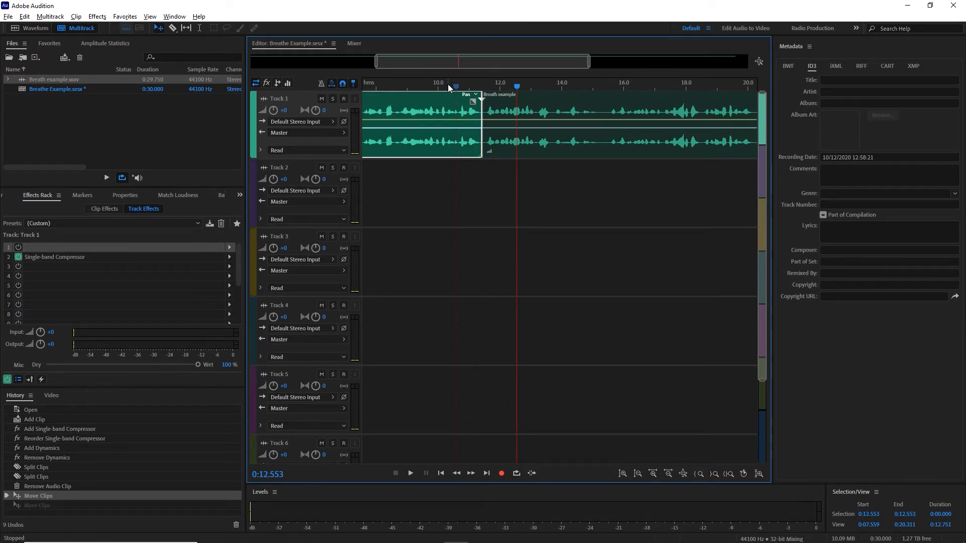
pyautogui.hotkey('ctrl', 'z')
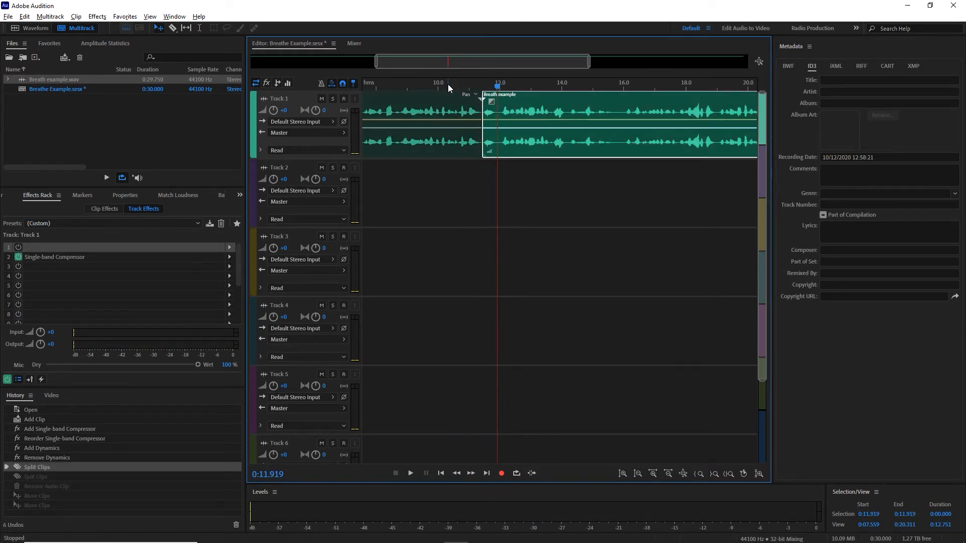
# Split the clip again at about 11.92 s and delete the breath segment, keeping the gap in its place
pyautogui.hotkey('ctrl', 'k')
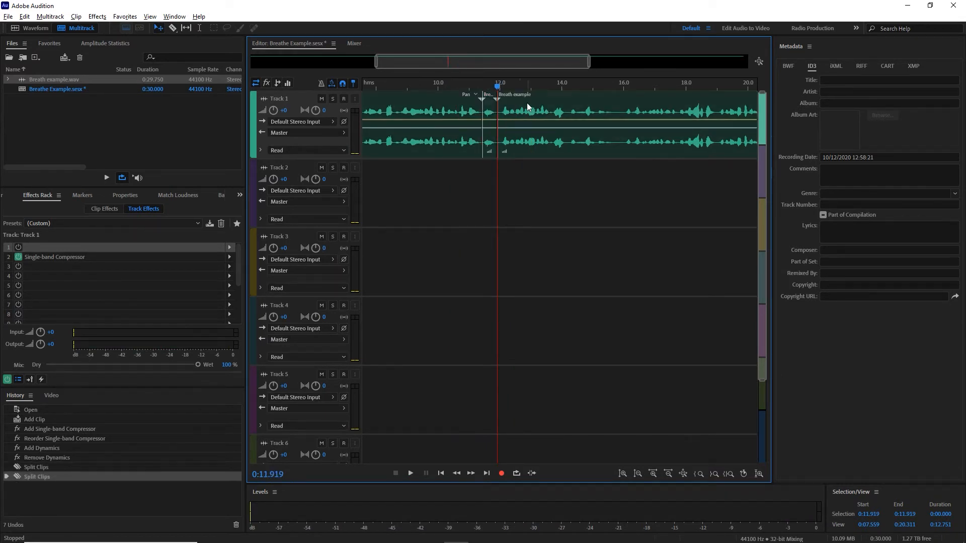
pyautogui.click(488, 115)
pyautogui.press('Delete')
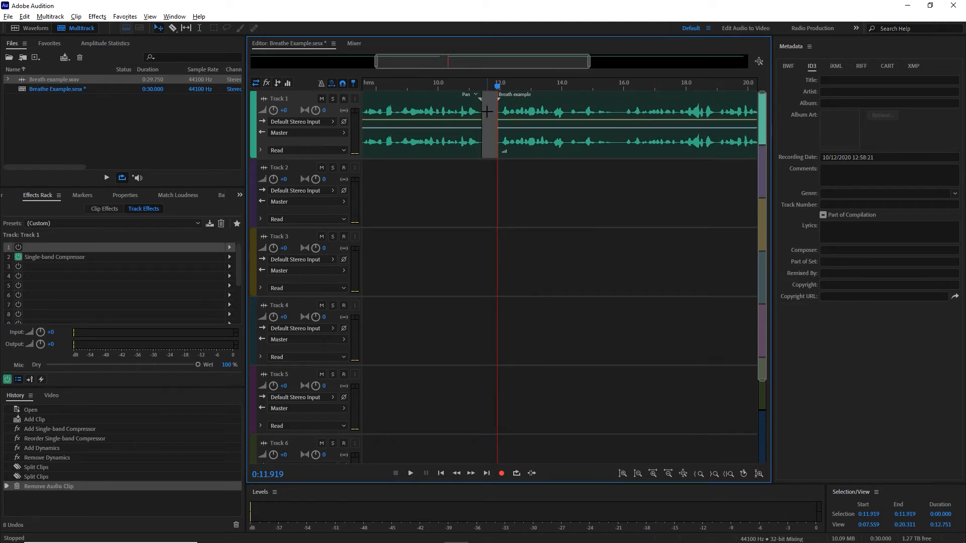
# Add a short fade-out to the clip before the gap and a short fade-in to the clip after it
pyautogui.press('=')
pyautogui.press('=')
pyautogui.press('=')
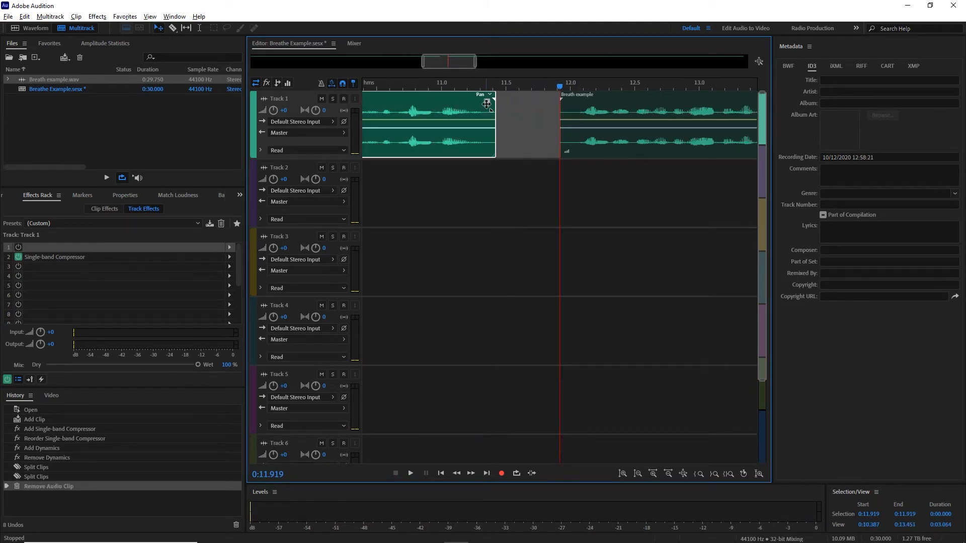
pyautogui.moveTo(487, 104); pyautogui.dragTo(464, 104)
pyautogui.click(572, 116)
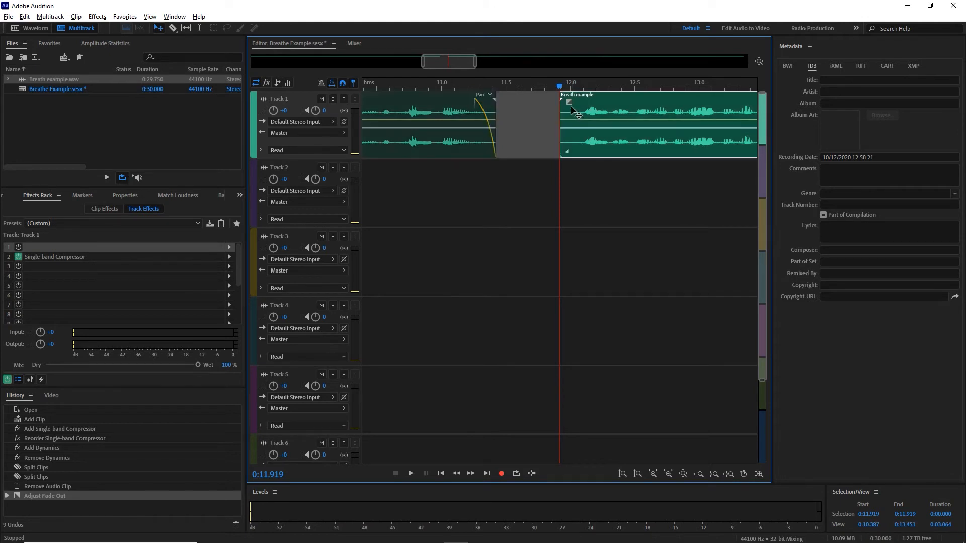
pyautogui.moveTo(564, 100); pyautogui.dragTo(575, 100)
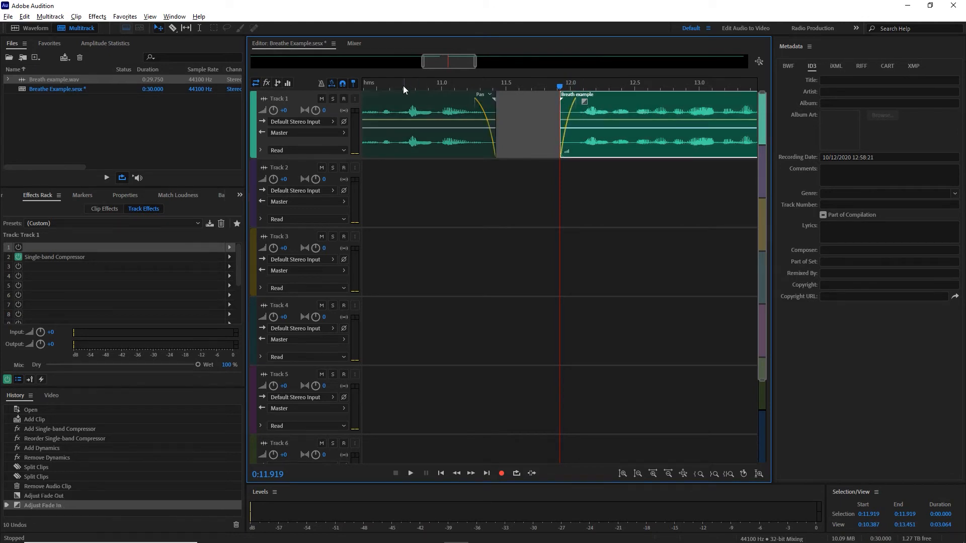
# Play from about 10.5 s across the faded gap to judge the pause
pyautogui.click(380, 86)
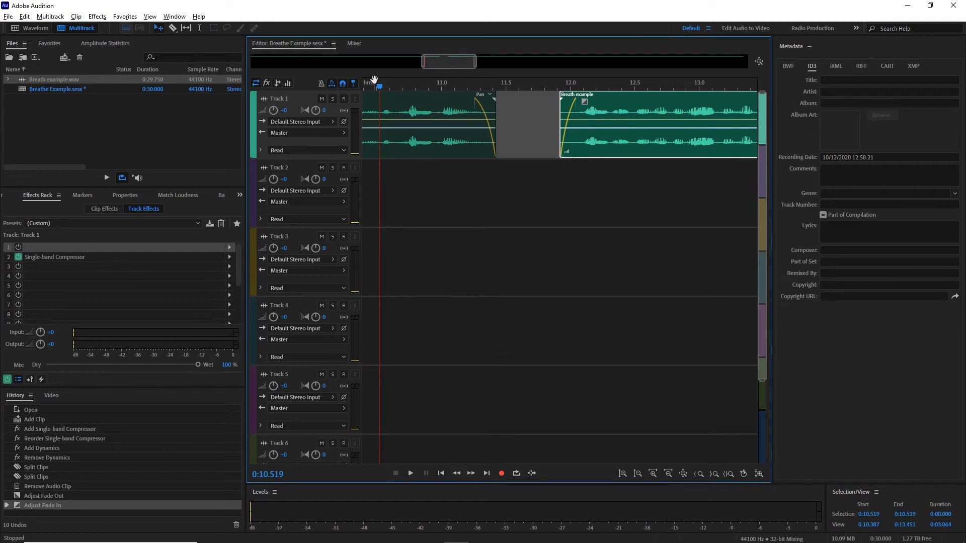
pyautogui.press('space')
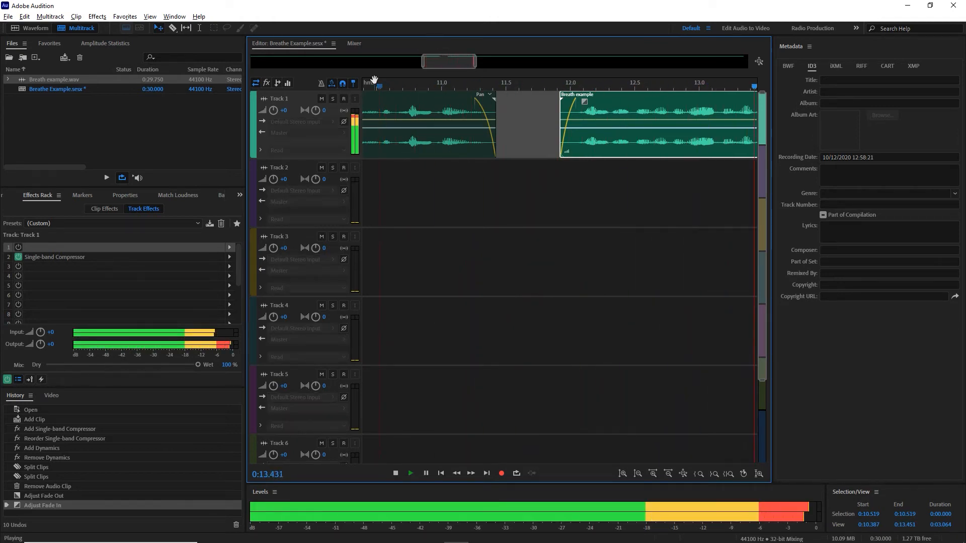
pyautogui.press('space')
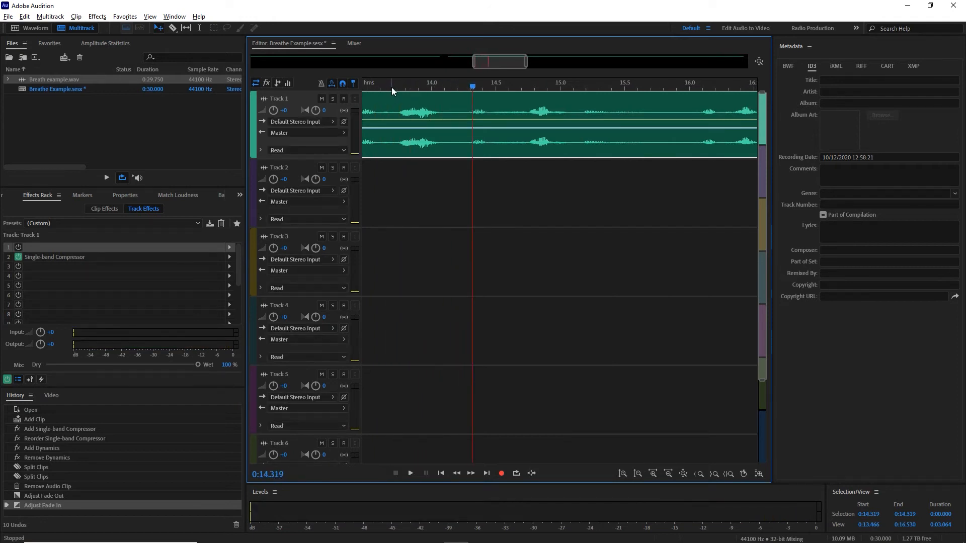
# Split the clip at about 13.73 s and 14.11 s and ripple delete the segment between the cuts
pyautogui.moveTo(392, 87); pyautogui.dragTo(396, 88)
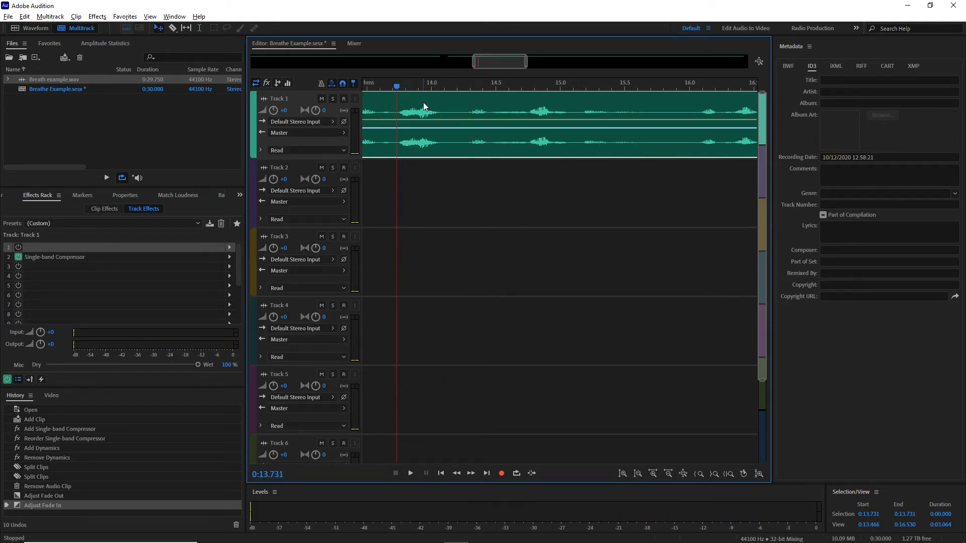
pyautogui.hotkey('ctrl', 'k')
pyautogui.click(446, 87)
pyautogui.click(463, 108)
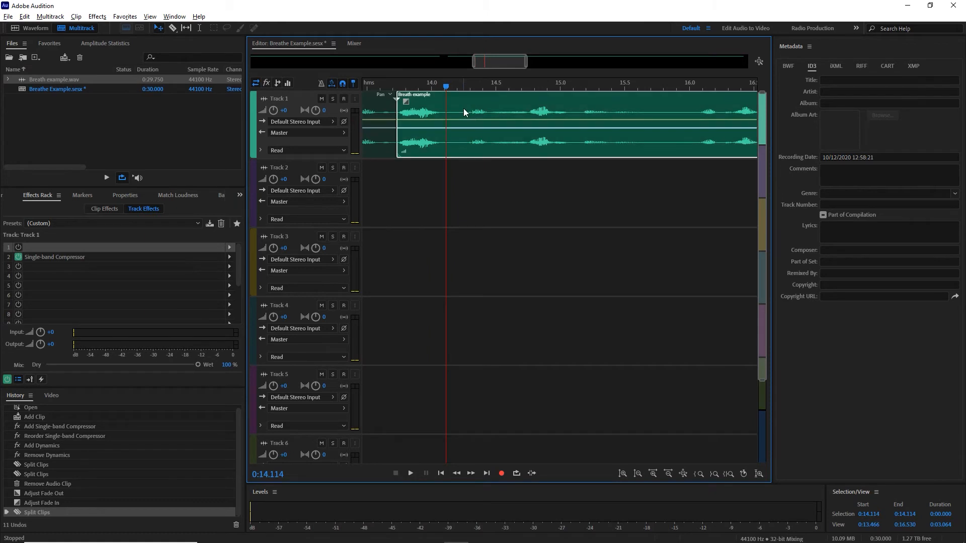
pyautogui.hotkey('ctrl', 'k')
pyautogui.click(433, 113)
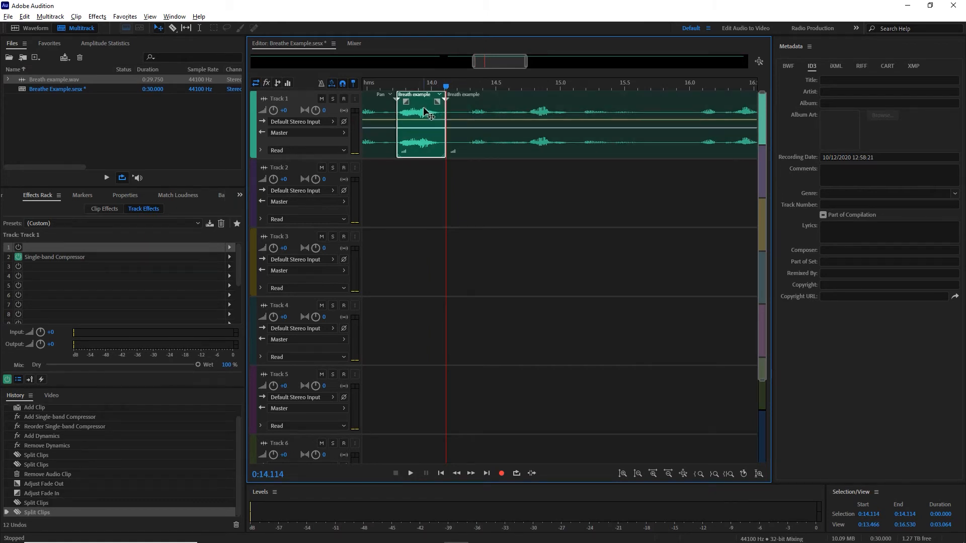
pyautogui.hotkey('shift', 'Delete')
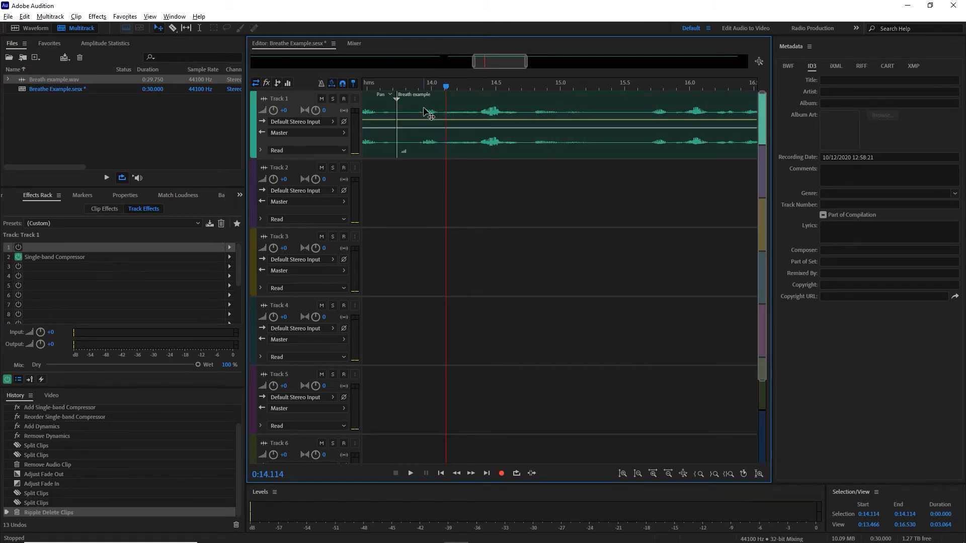
# Move the clip after the ripple-deleted segment slightly earlier to crossfade the join, and play across it from about 12.2 s
pyautogui.moveTo(422, 111); pyautogui.dragTo(418, 111)
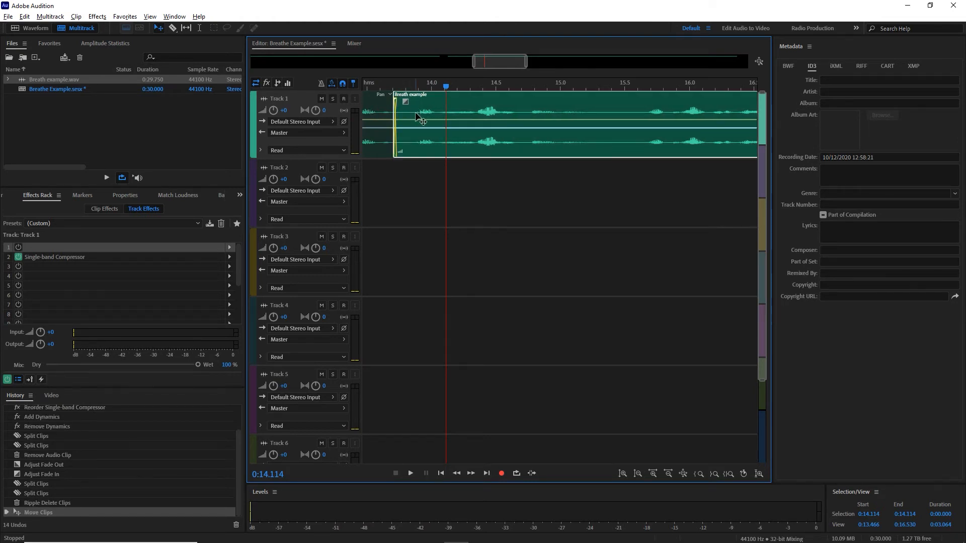
pyautogui.click(370, 89)
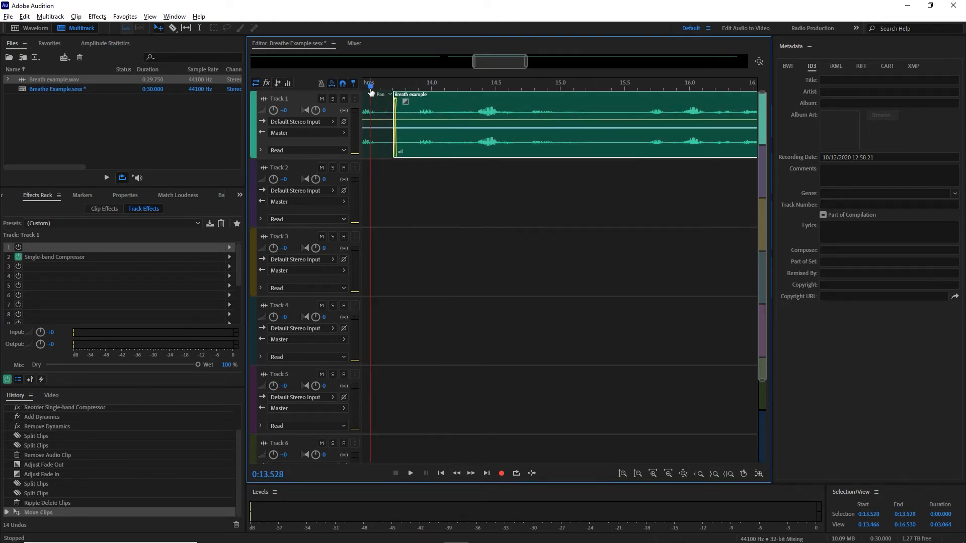
pyautogui.press('space')
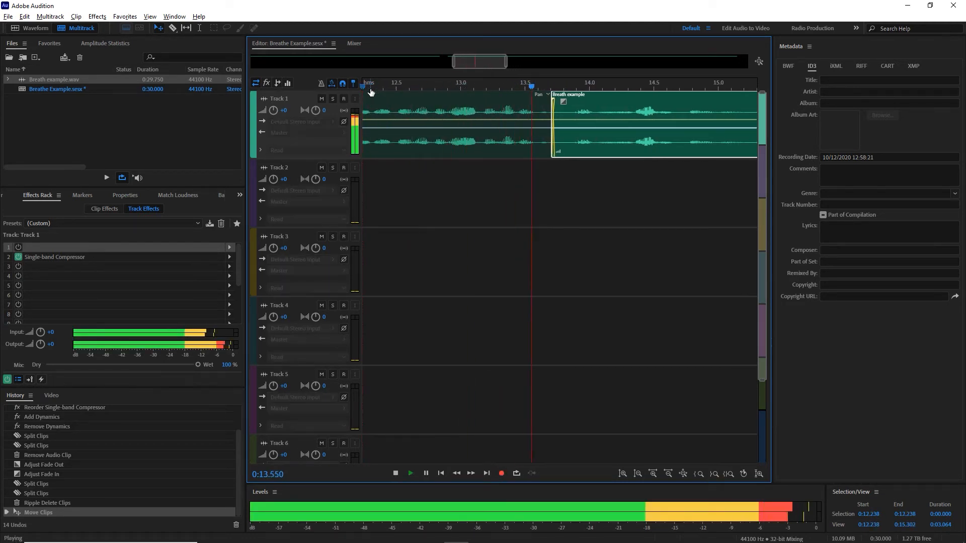
pyautogui.press('space')
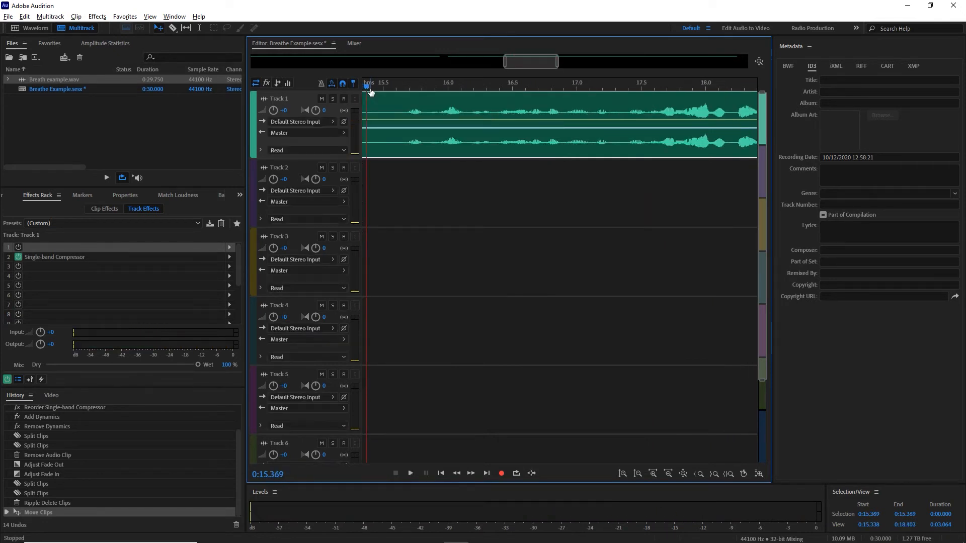
pyautogui.scroll(-3, 493, 129)
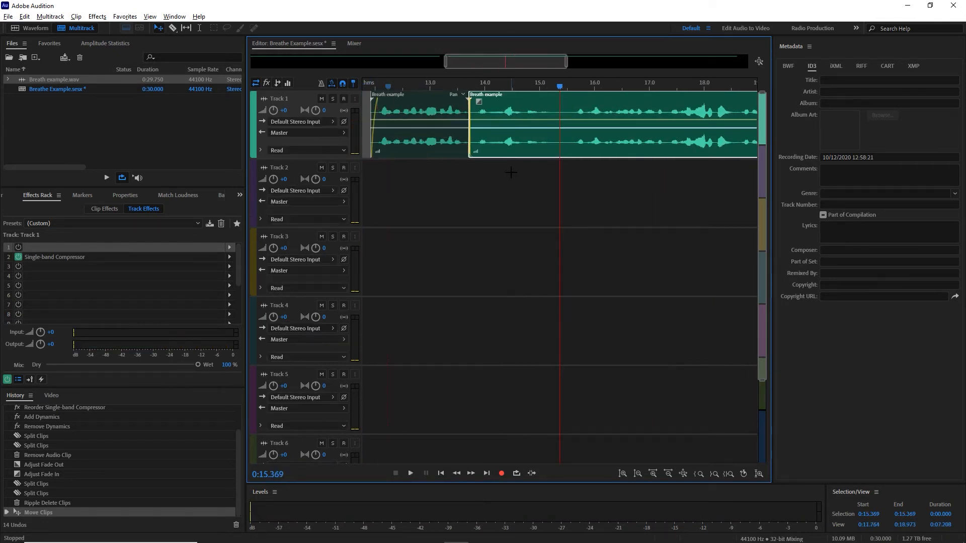
# Undo the clip move and ripple delete, and delete the segment between about 13.7 s and 14.1 s while leaving its gap
pyautogui.hotkey('ctrl', 'z')
pyautogui.hotkey('ctrl', 'z')
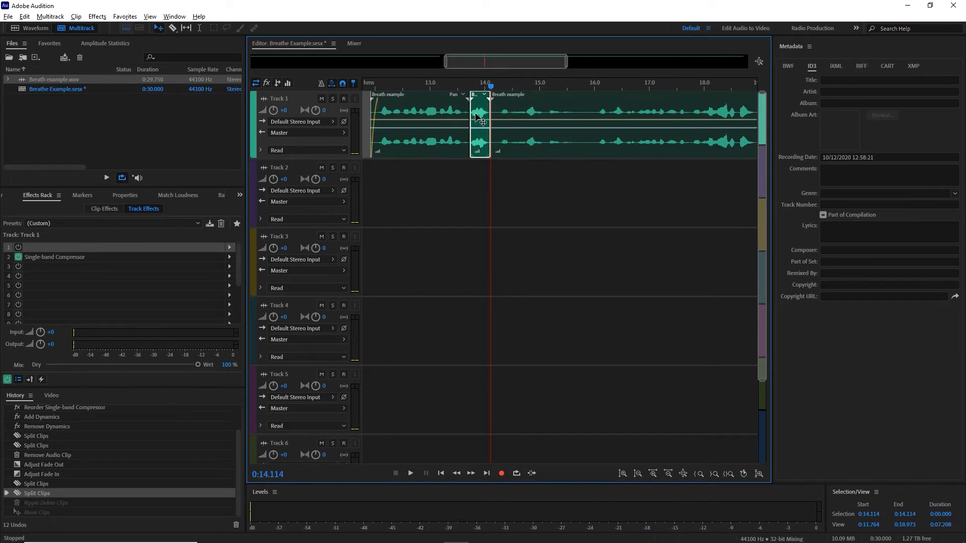
pyautogui.press('Delete')
# Add a short fade-out before the gap at about 13.7 s and a short fade-in on the clip starting at about 14.1 s
pyautogui.click(461, 117)
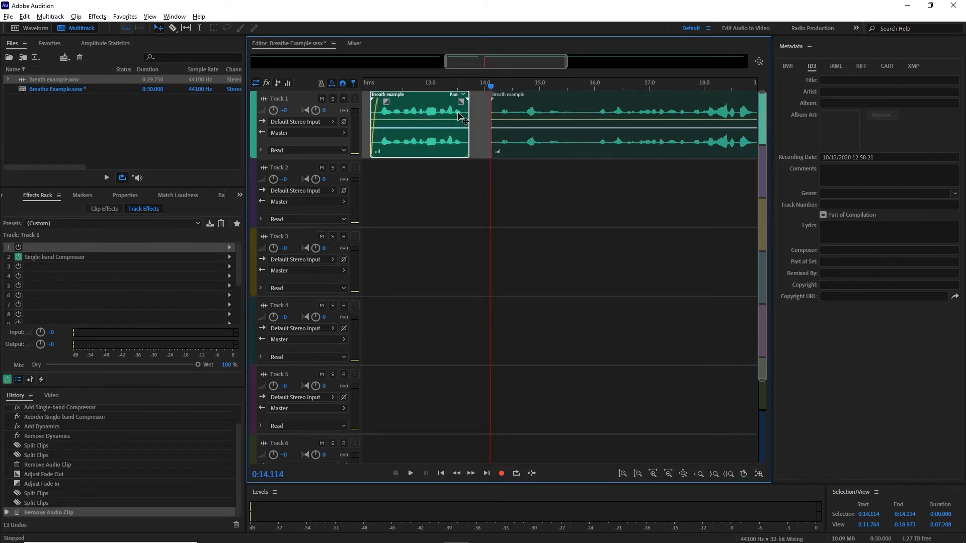
pyautogui.scroll(3, 458, 111)
pyautogui.moveTo(488, 100); pyautogui.dragTo(477, 102)
pyautogui.moveTo(561, 99); pyautogui.dragTo(579, 102)
# Play from about 13.23 s across the faded gap to judge the pause
pyautogui.click(408, 89)
pyautogui.press('space')
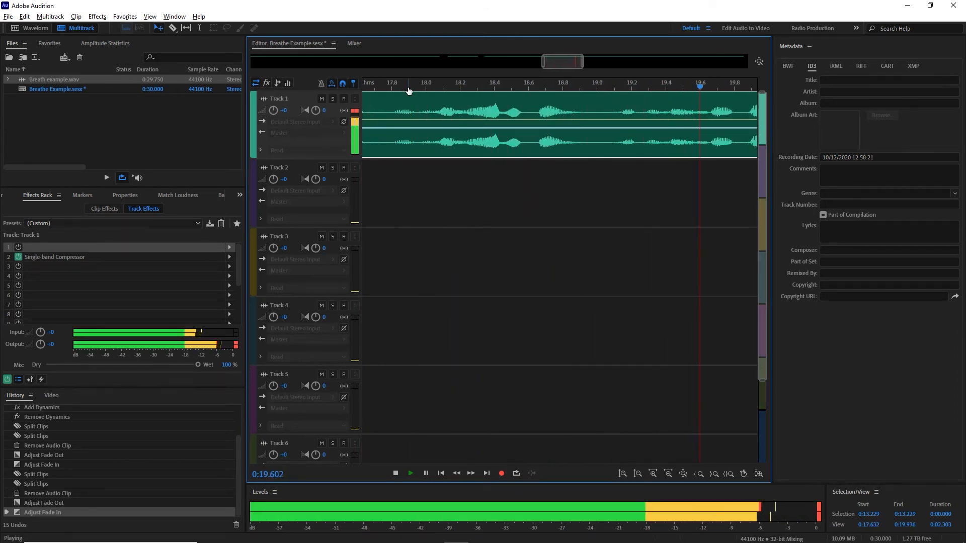
pyautogui.press('space')
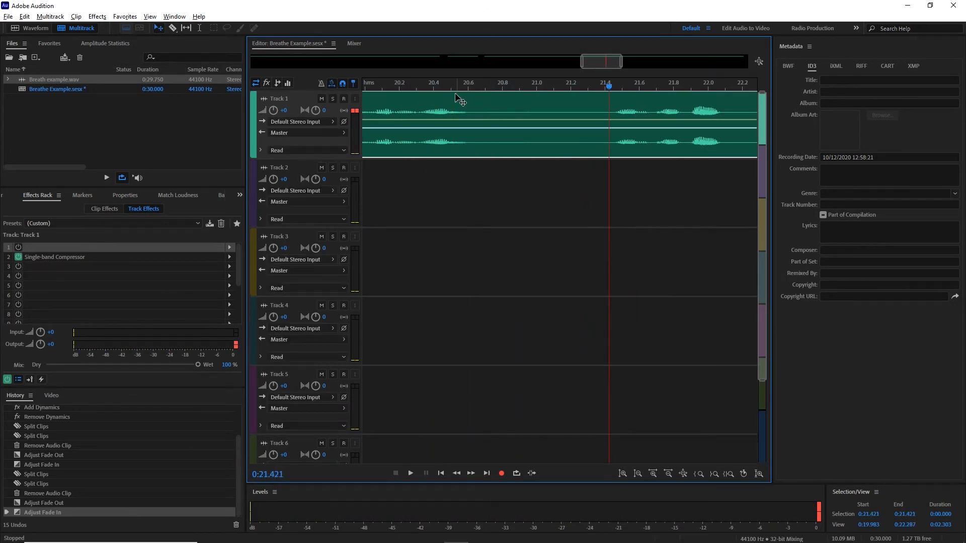
# Listen from about 20.27 s and split the Track 1 clip inside the pause at about 20.83 s
pyautogui.click(412, 86)
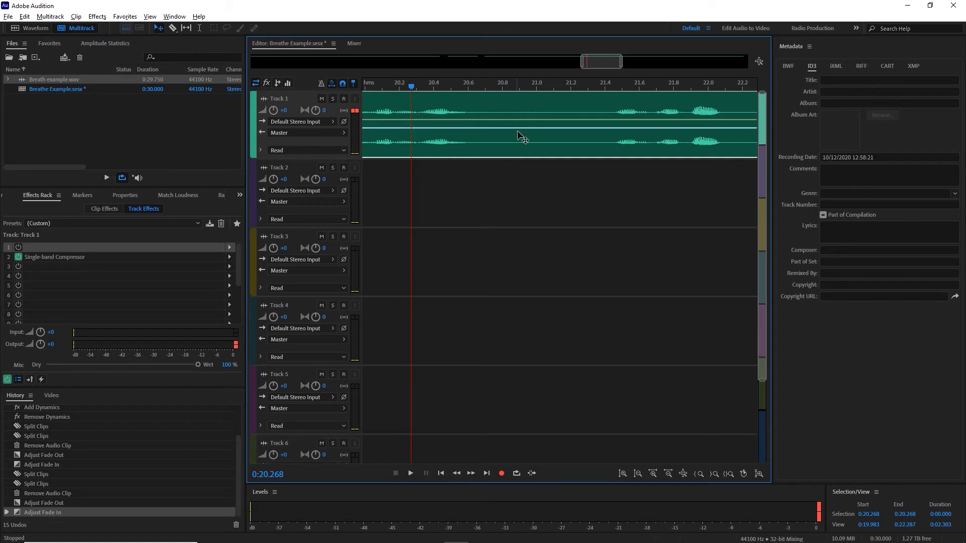
pyautogui.press('space')
pyautogui.press('space')
pyautogui.click(578, 218)
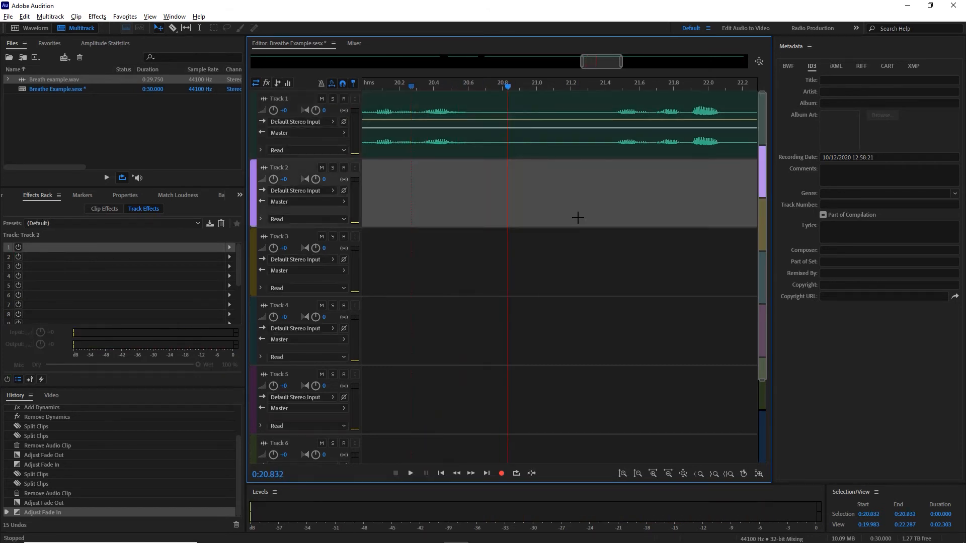
pyautogui.click(530, 104)
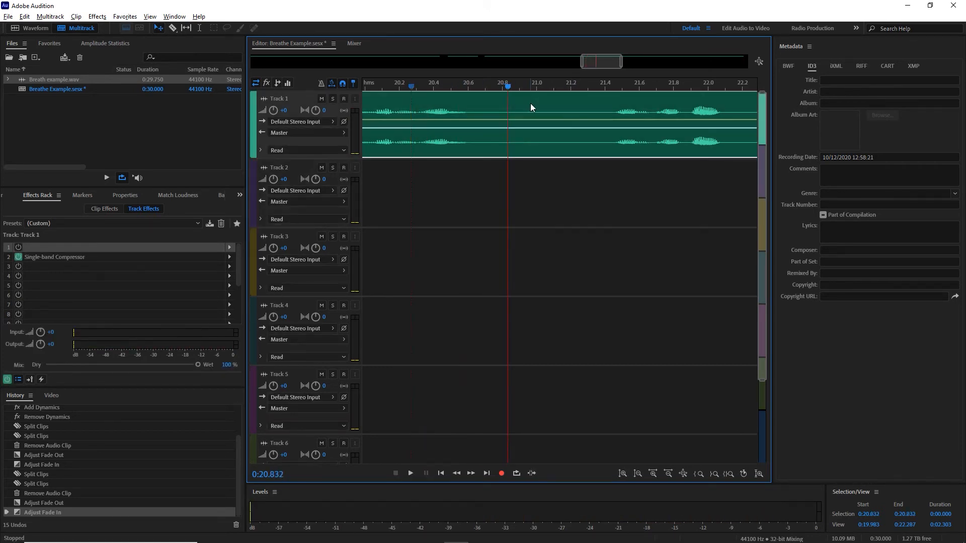
pyautogui.hotkey('ctrl', 'k')
# Split the clip again at about 21.25 s and ripple delete the segment between the two cuts
pyautogui.press('space')
pyautogui.press('space')
pyautogui.click(542, 113)
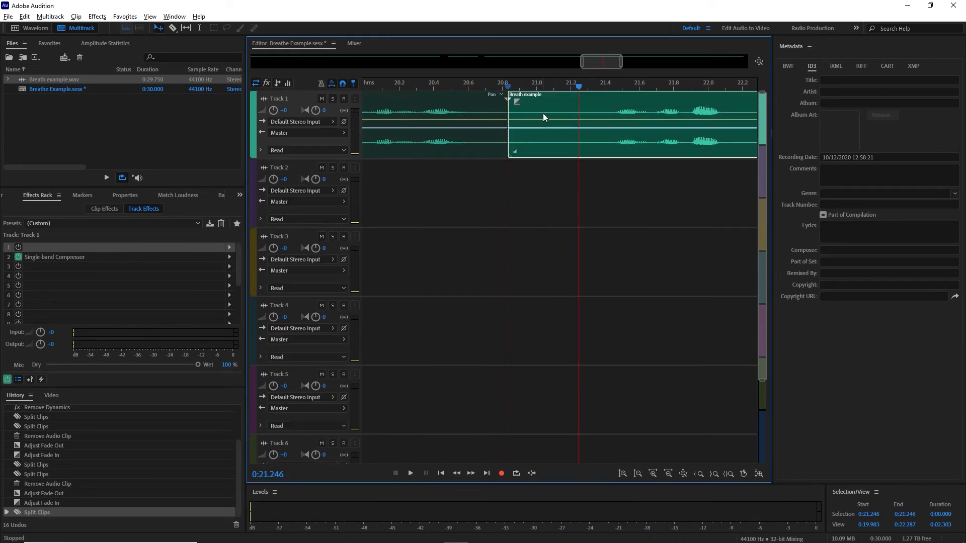
pyautogui.hotkey('ctrl', 'k')
pyautogui.click(543, 116)
pyautogui.hotkey('shift', 'Delete')
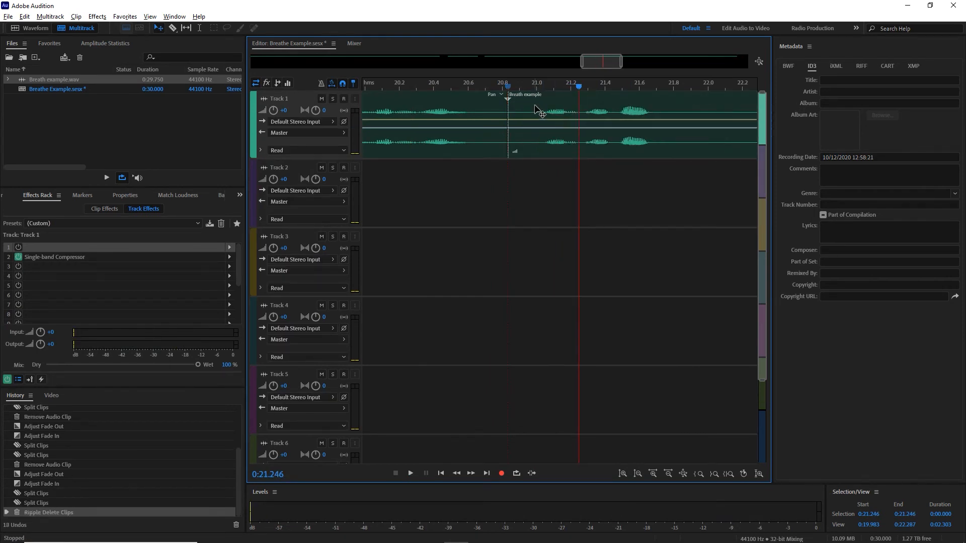
# Move the following clip slightly earlier to crossfade the join near 20.8 s, and play across it from about 20.03 s
pyautogui.moveTo(543, 114); pyautogui.dragTo(527, 105)
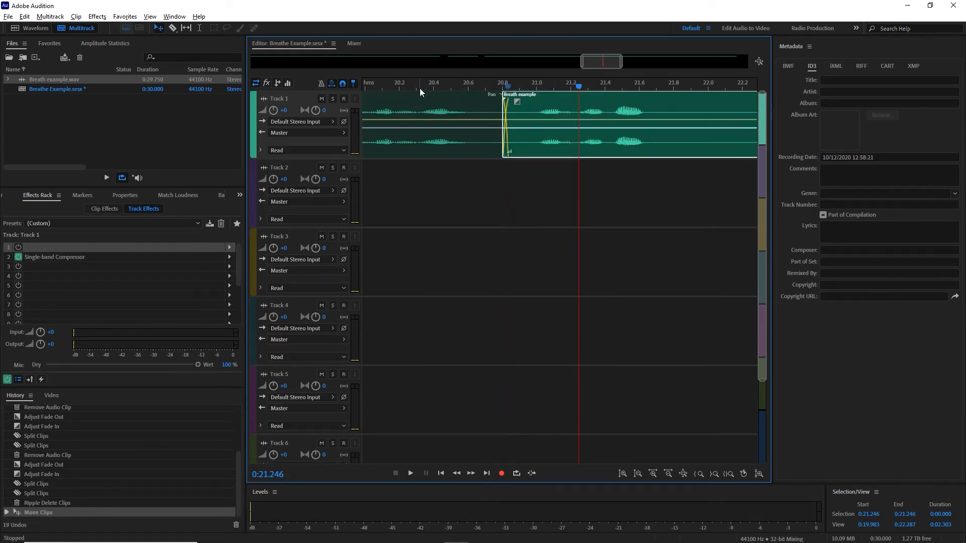
pyautogui.click(370, 88)
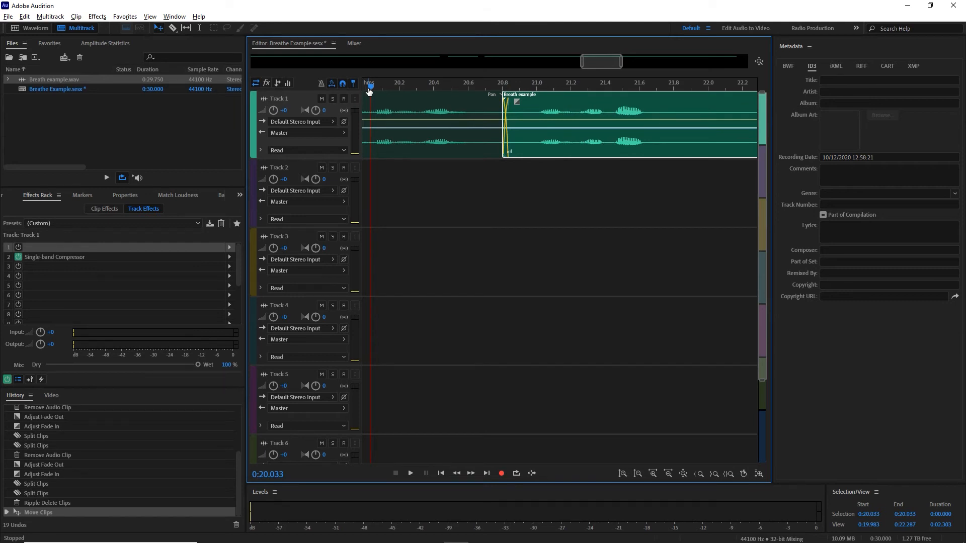
pyautogui.press('space')
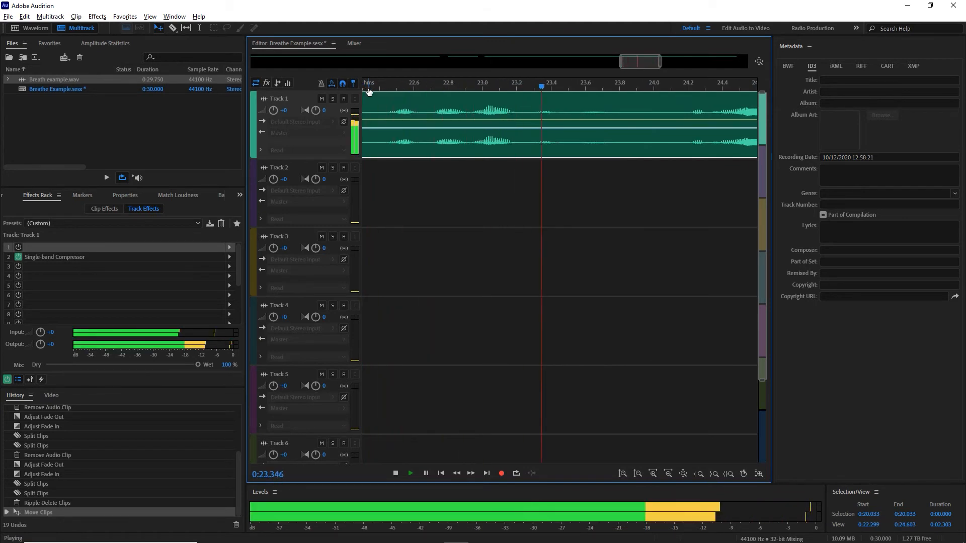
pyautogui.press('space')
# Play Track 1 from about 21.28 s to locate the next pause
pyautogui.press('-')
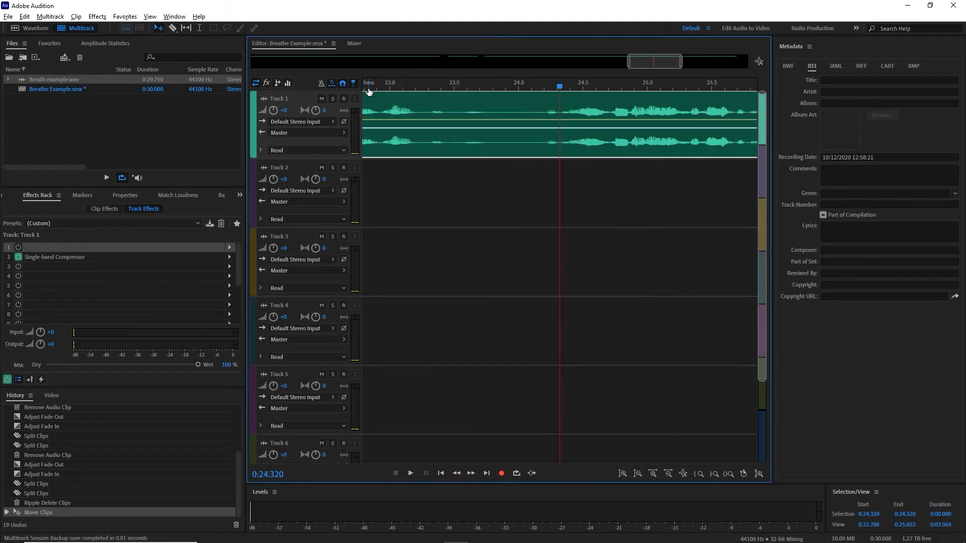
pyautogui.press('-')
pyautogui.press('-')
pyautogui.press('-')
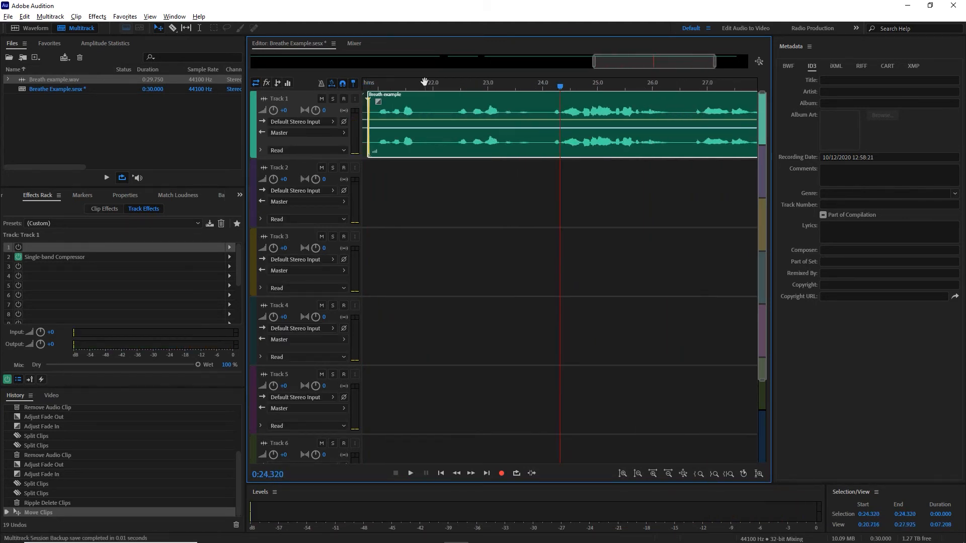
pyautogui.click(393, 83)
pyautogui.press('space')
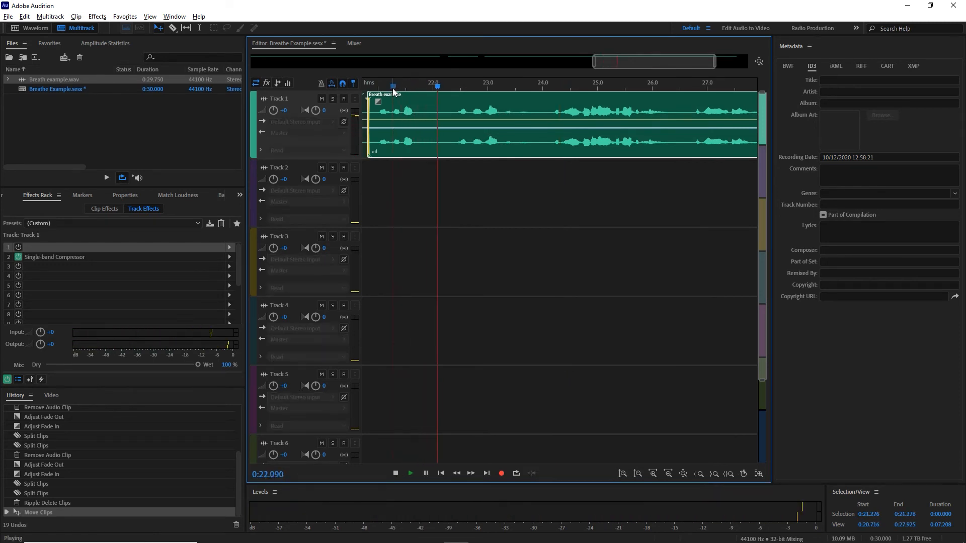
pyautogui.press('space')
# Split the Track 1 clip at about 21.73 s, near the start of the pause
pyautogui.press('=')
pyautogui.press('=')
pyautogui.press('=')
pyautogui.press('=')
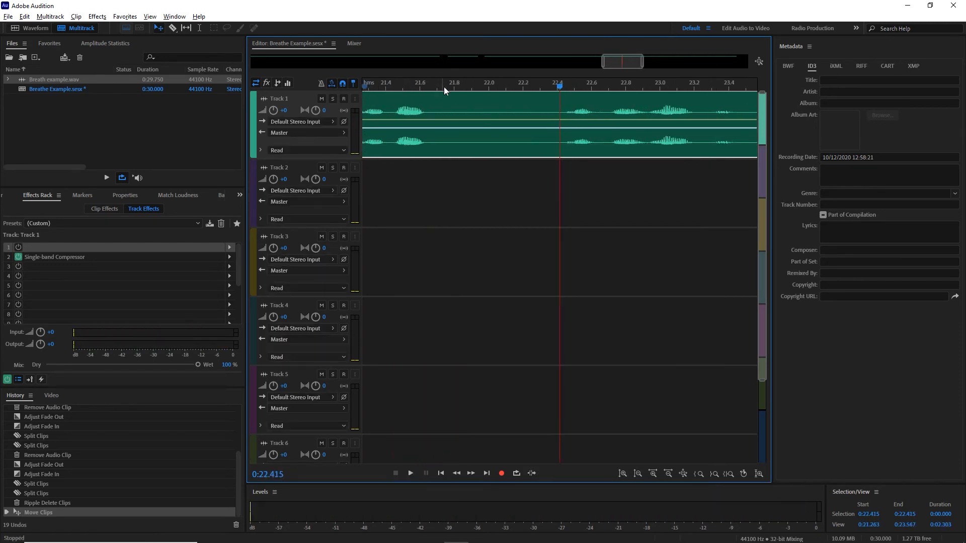
pyautogui.moveTo(445, 88)
pyautogui.mouseDown()
pyautogui.moveTo(421, 88)
pyautogui.moveTo(443, 90)
pyautogui.mouseUp()
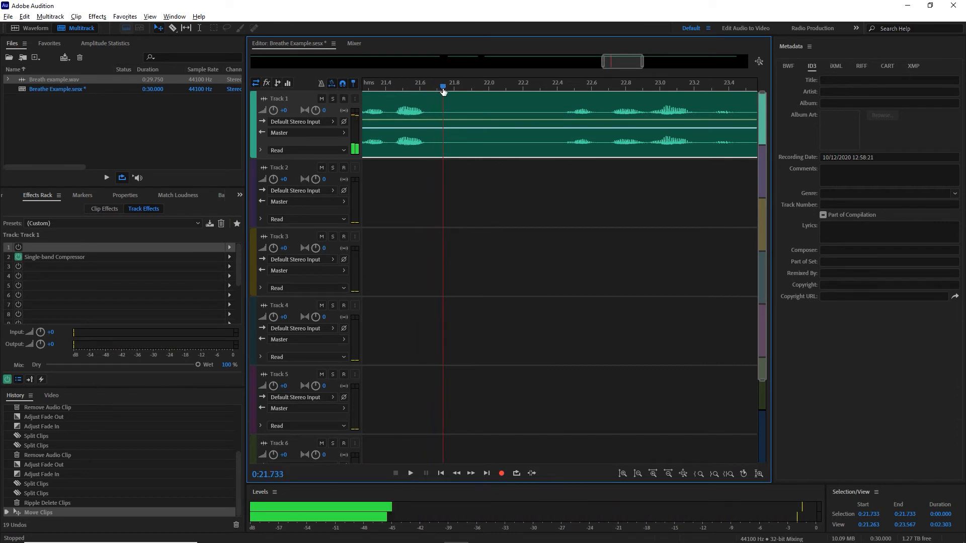
pyautogui.click(506, 190)
pyautogui.hotkey('ctrl', 'k')
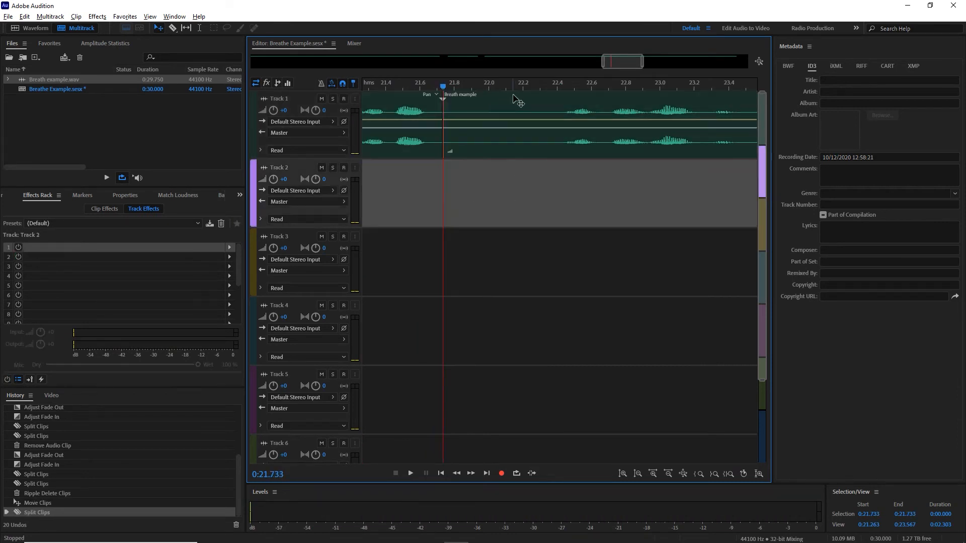
# Split the clip at about 22.24 s and ripple delete the silent segment from about 21.73 s up to that cut
pyautogui.click(529, 87)
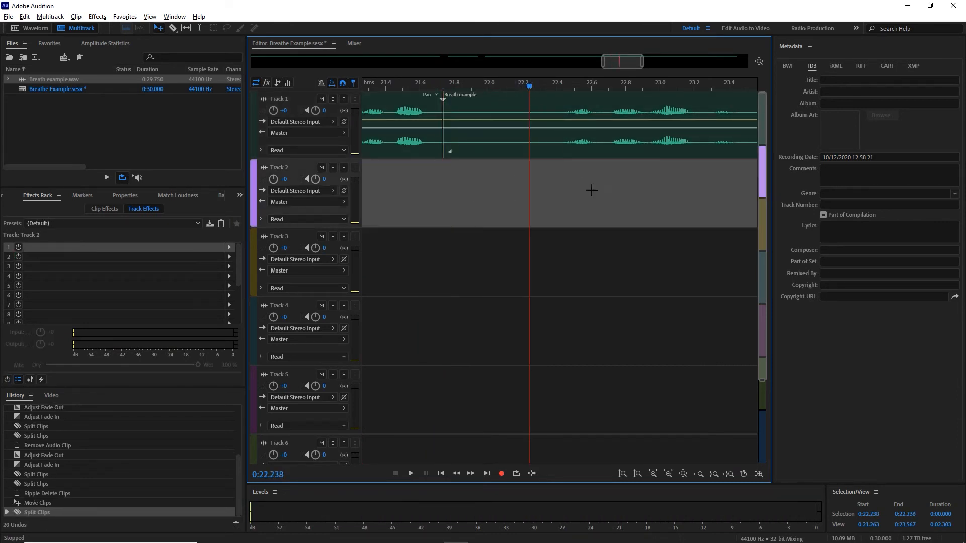
pyautogui.click(571, 154)
pyautogui.hotkey('ctrl', 'k')
pyautogui.click(488, 114)
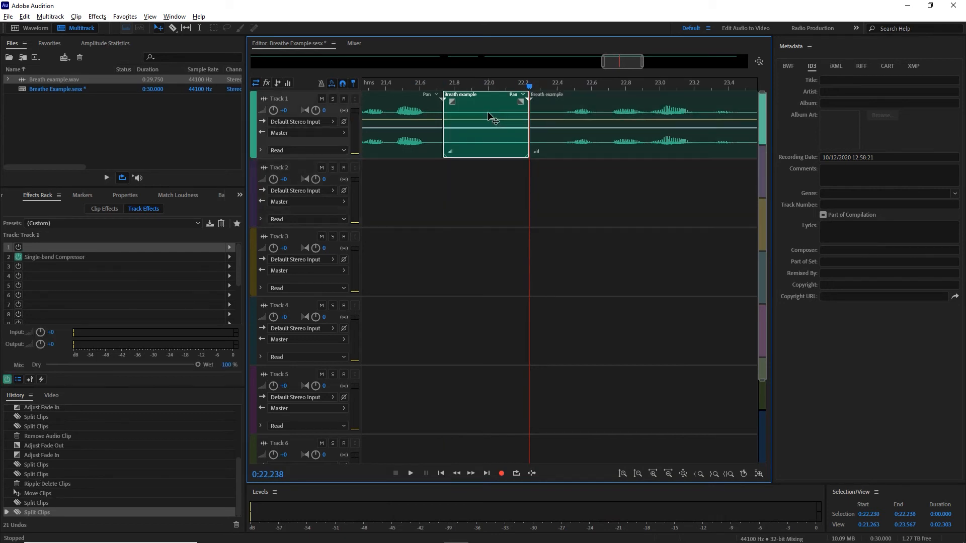
pyautogui.hotkey('shift', 'Delete')
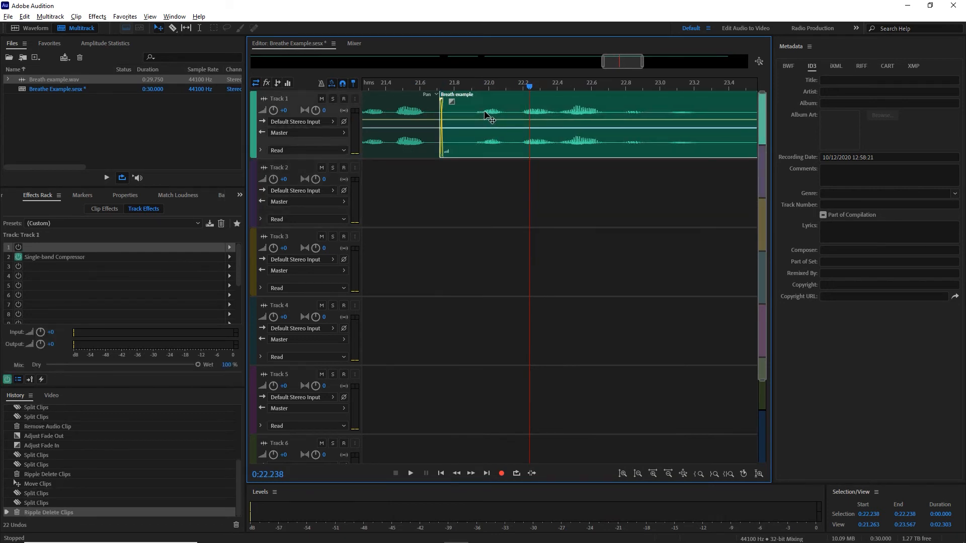
# Move the clip after the join near 21.7 s slightly earlier to crossfade it, and play from about 21.34 s
pyautogui.click(485, 116)
pyautogui.click(375, 86)
pyautogui.press('space')
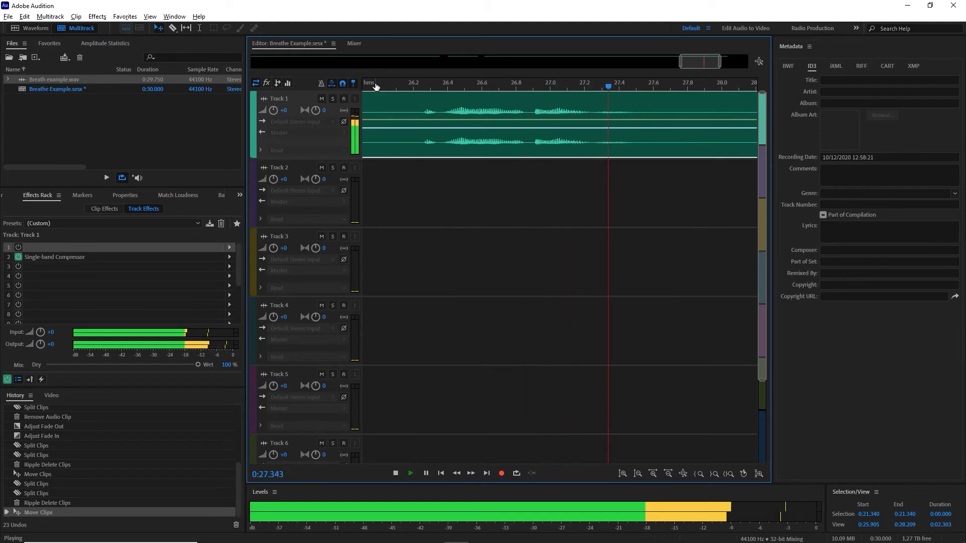
pyautogui.press('space')
# Mix the entire multitrack session down to a new file
pyautogui.rightClick(442, 194)
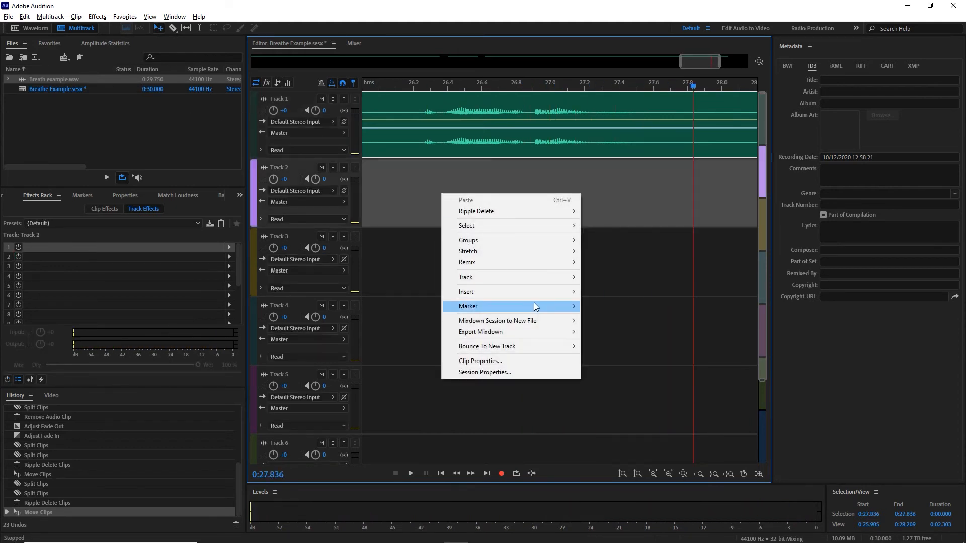
pyautogui.moveTo(525, 323)
pyautogui.click(606, 330)
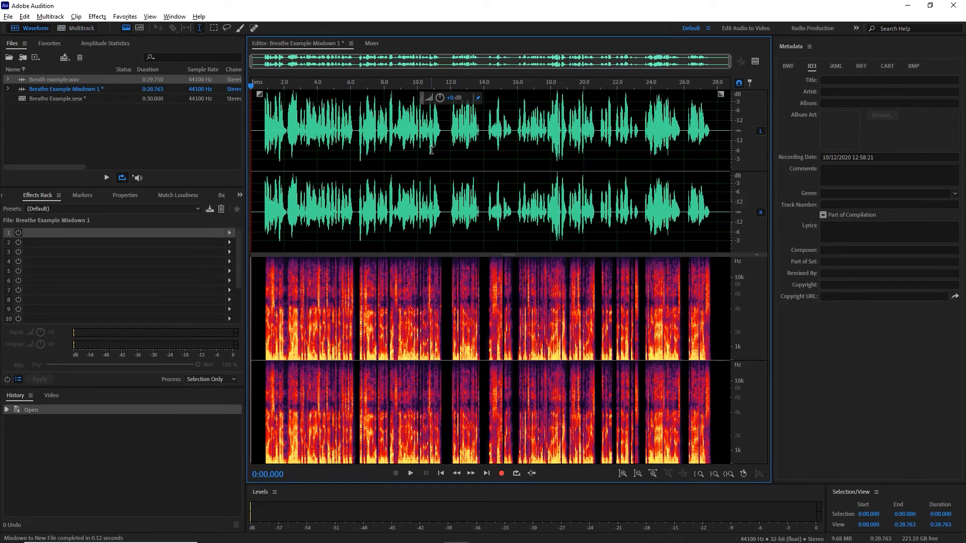
# Play the mixdown from about 10.49 s to check the edited breaths and pauses
pyautogui.scroll(3, 431, 149)
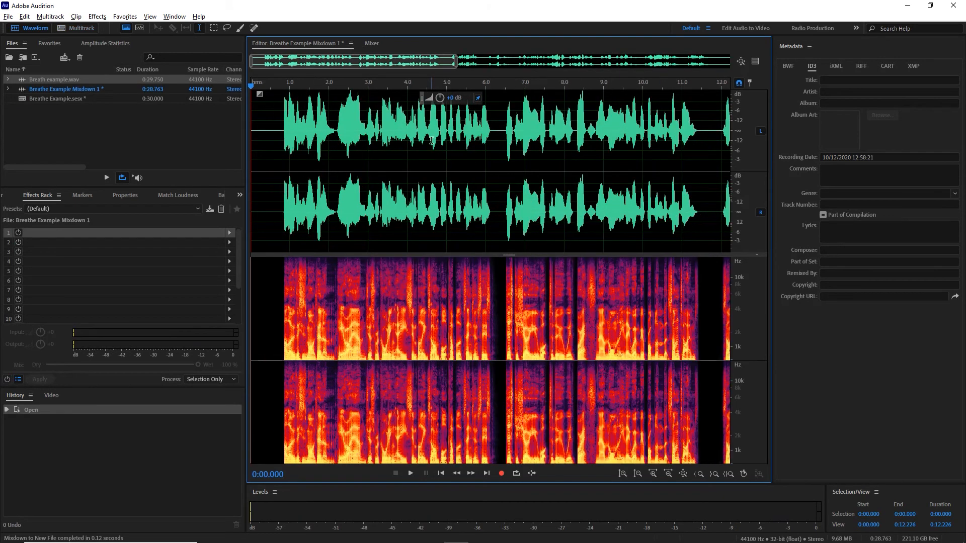
pyautogui.click(662, 89)
pyautogui.press('space')
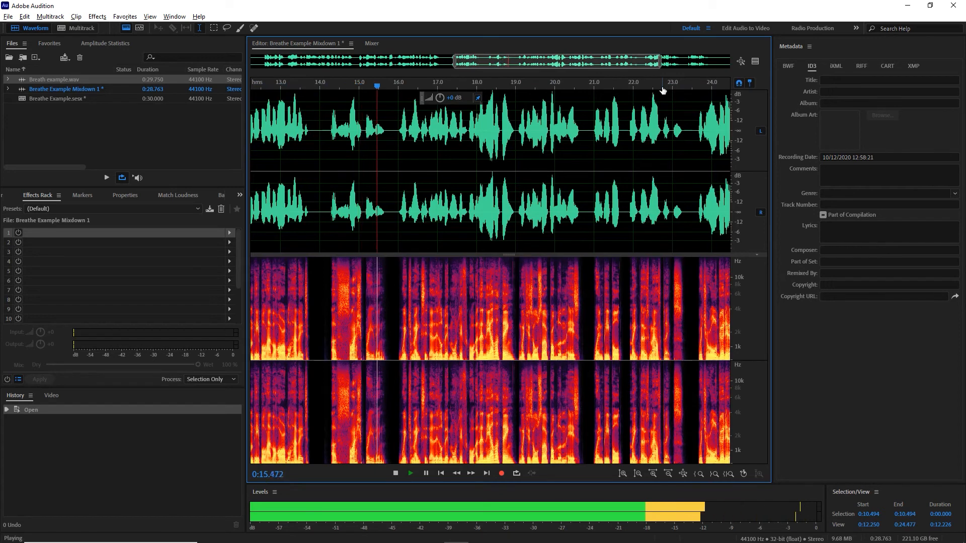
pyautogui.press('space')
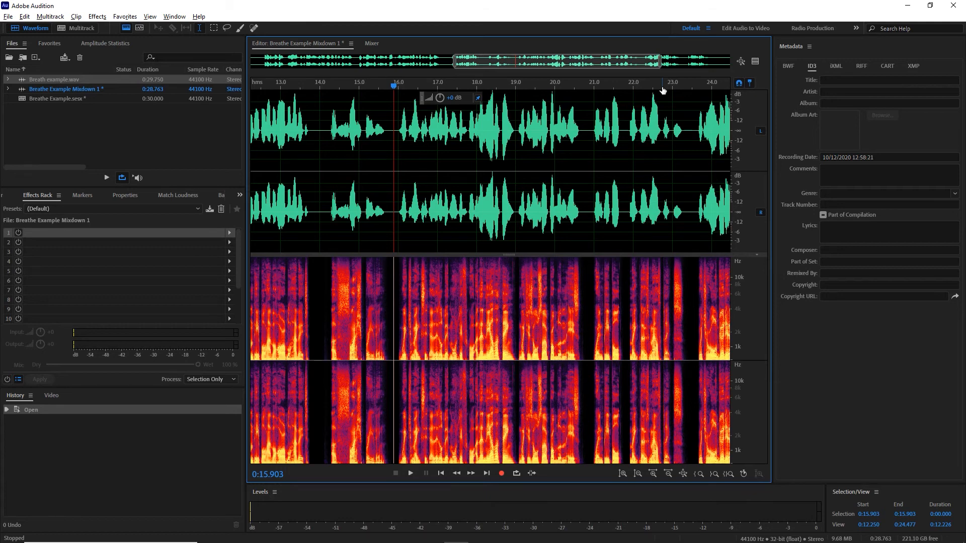
pyautogui.scroll(-3, 663, 90)
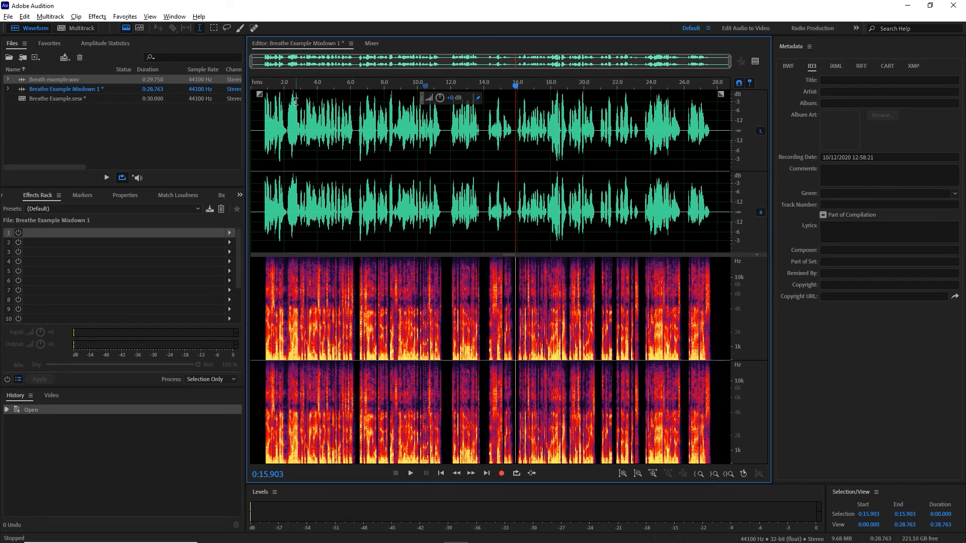
# Run Match Loudness on Breathe Example Mixdown 1 with ITU-R BS.1770-3 Loudness at a target of -16 LUFS
pyautogui.click(169, 197)
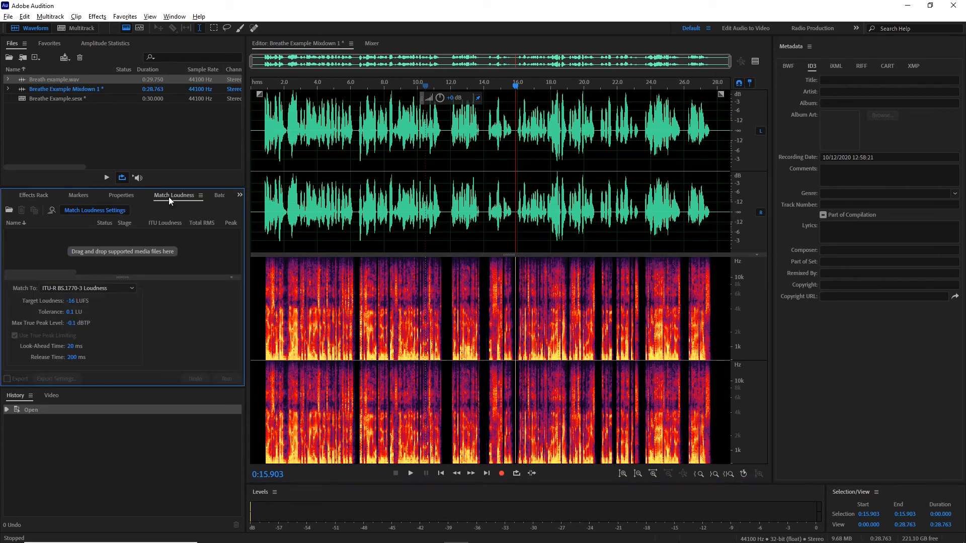
pyautogui.moveTo(57, 90); pyautogui.dragTo(78, 247)
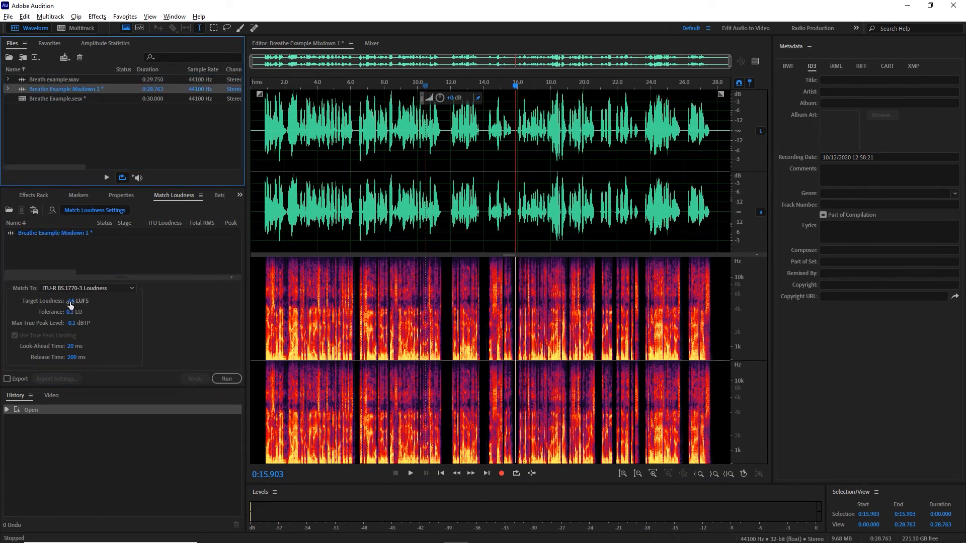
pyautogui.click(228, 378)
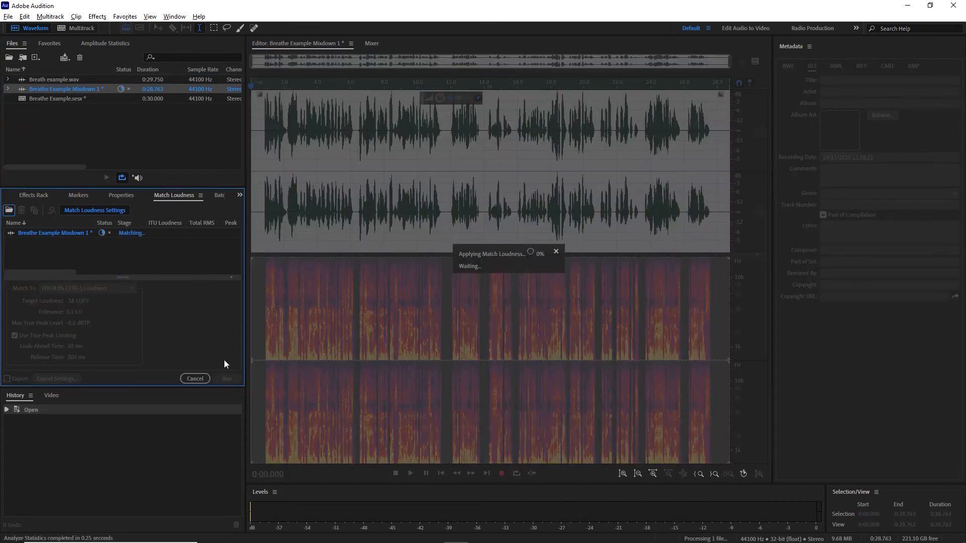